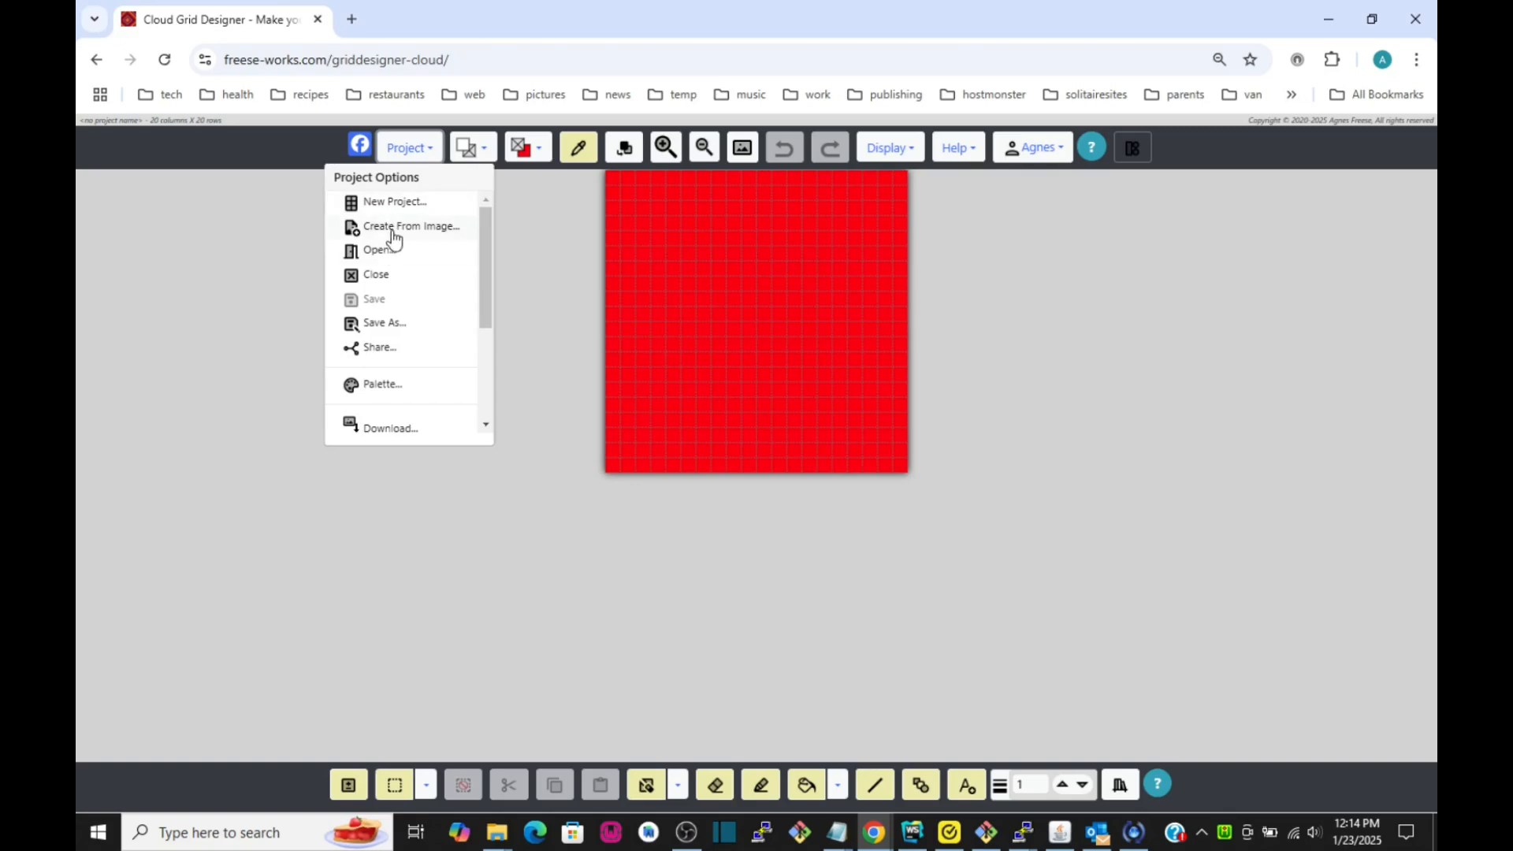
Start a new project from an image, loading tortoise-6099_1280byHans.jpg from the cartoon folder
{"action": "left_click", "coordinate": [391, 229]}
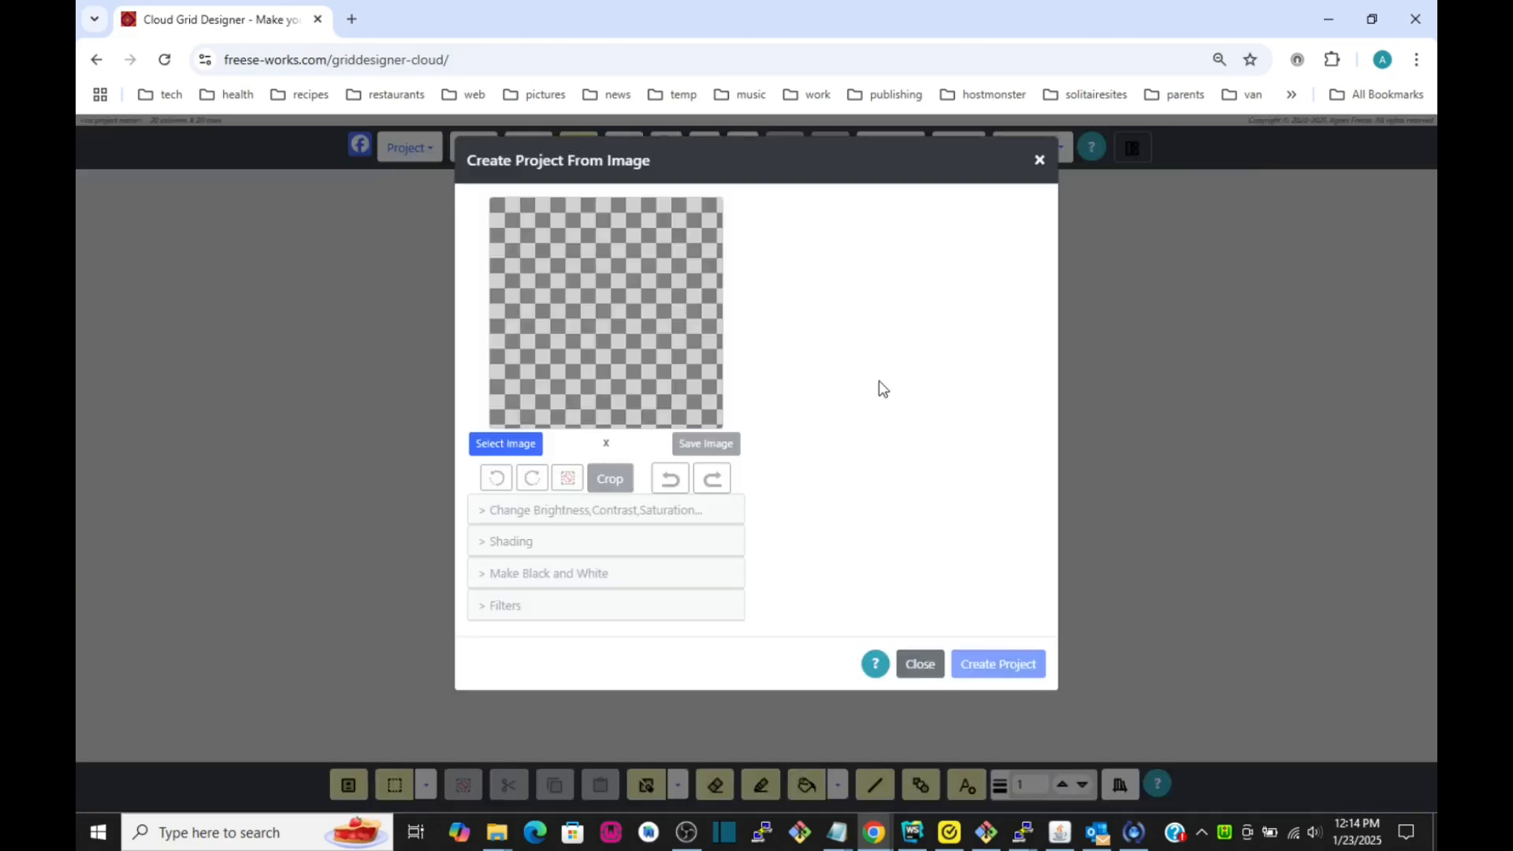
{"action": "left_click", "coordinate": [492, 444]}
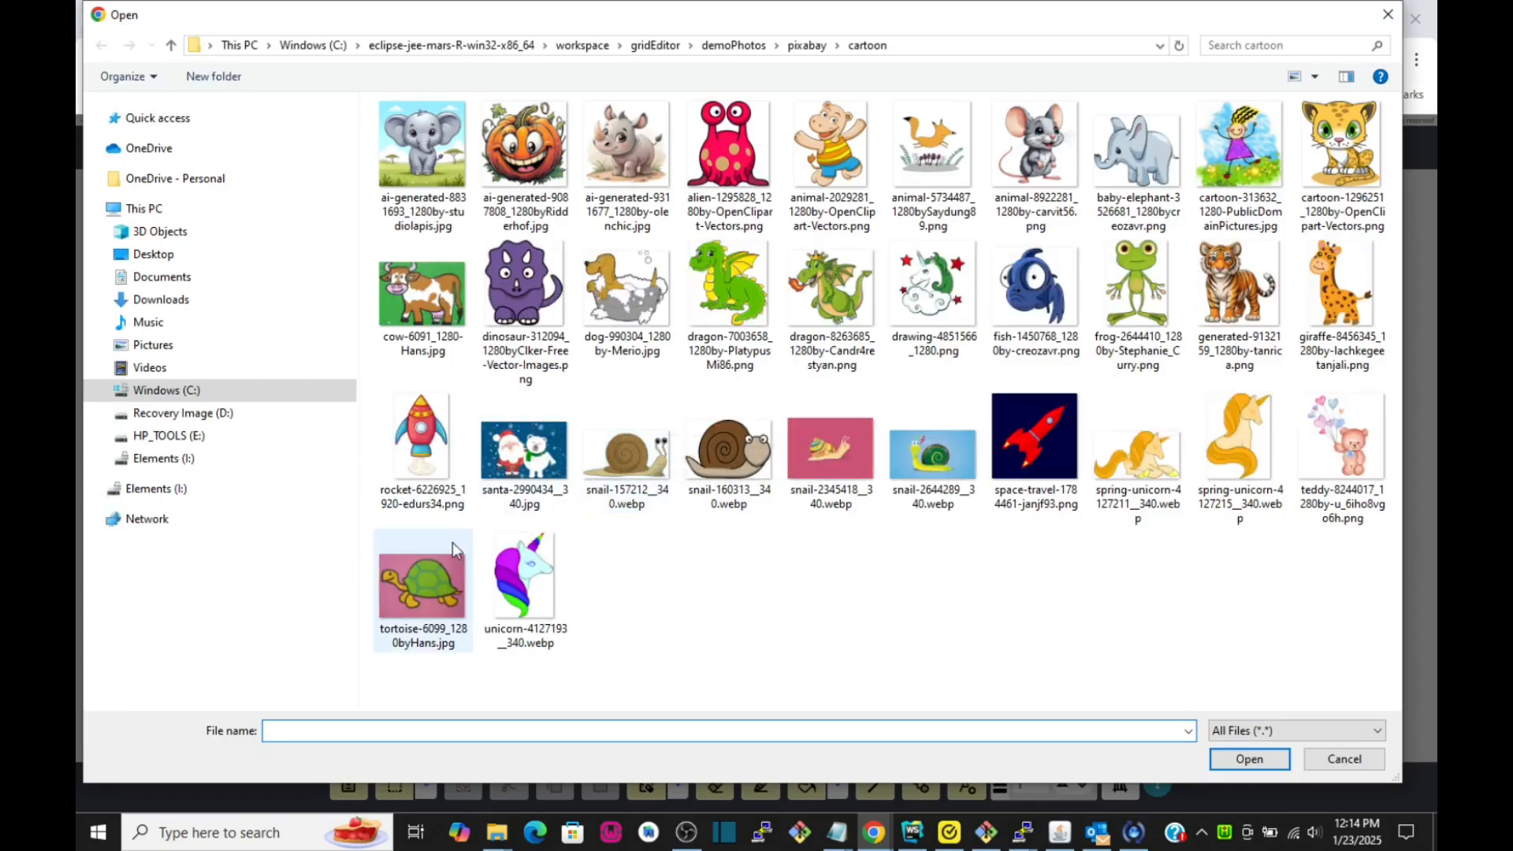
{"action": "left_click", "coordinate": [415, 604]}
{"action": "left_click", "coordinate": [1250, 759]}
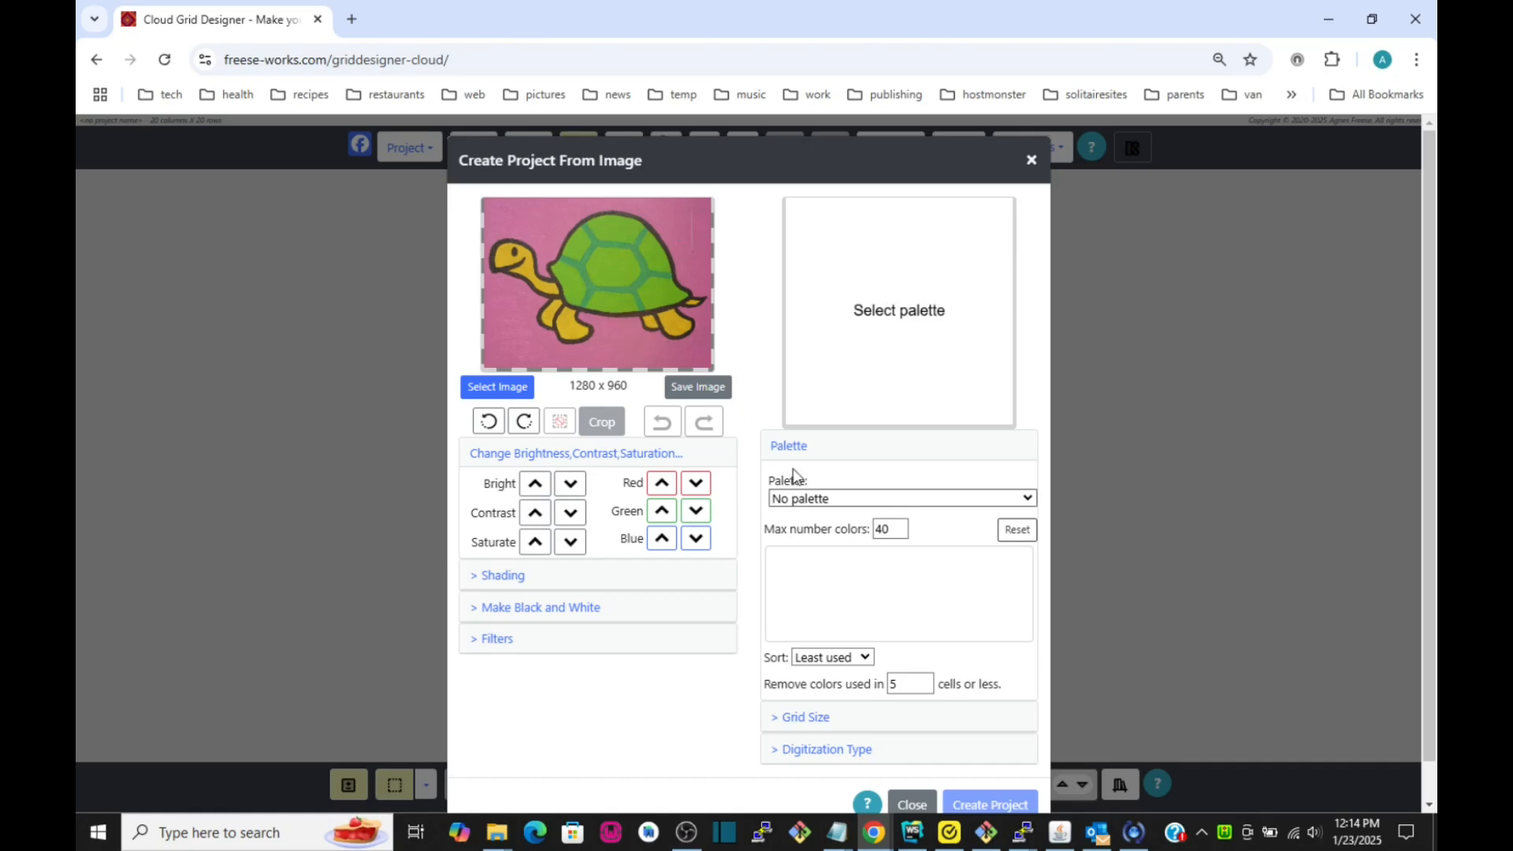
Choose the (Yarn4) JoAnn Big Twist Value Yarn [JBT] palette for the project
{"action": "left_click", "coordinate": [921, 498]}
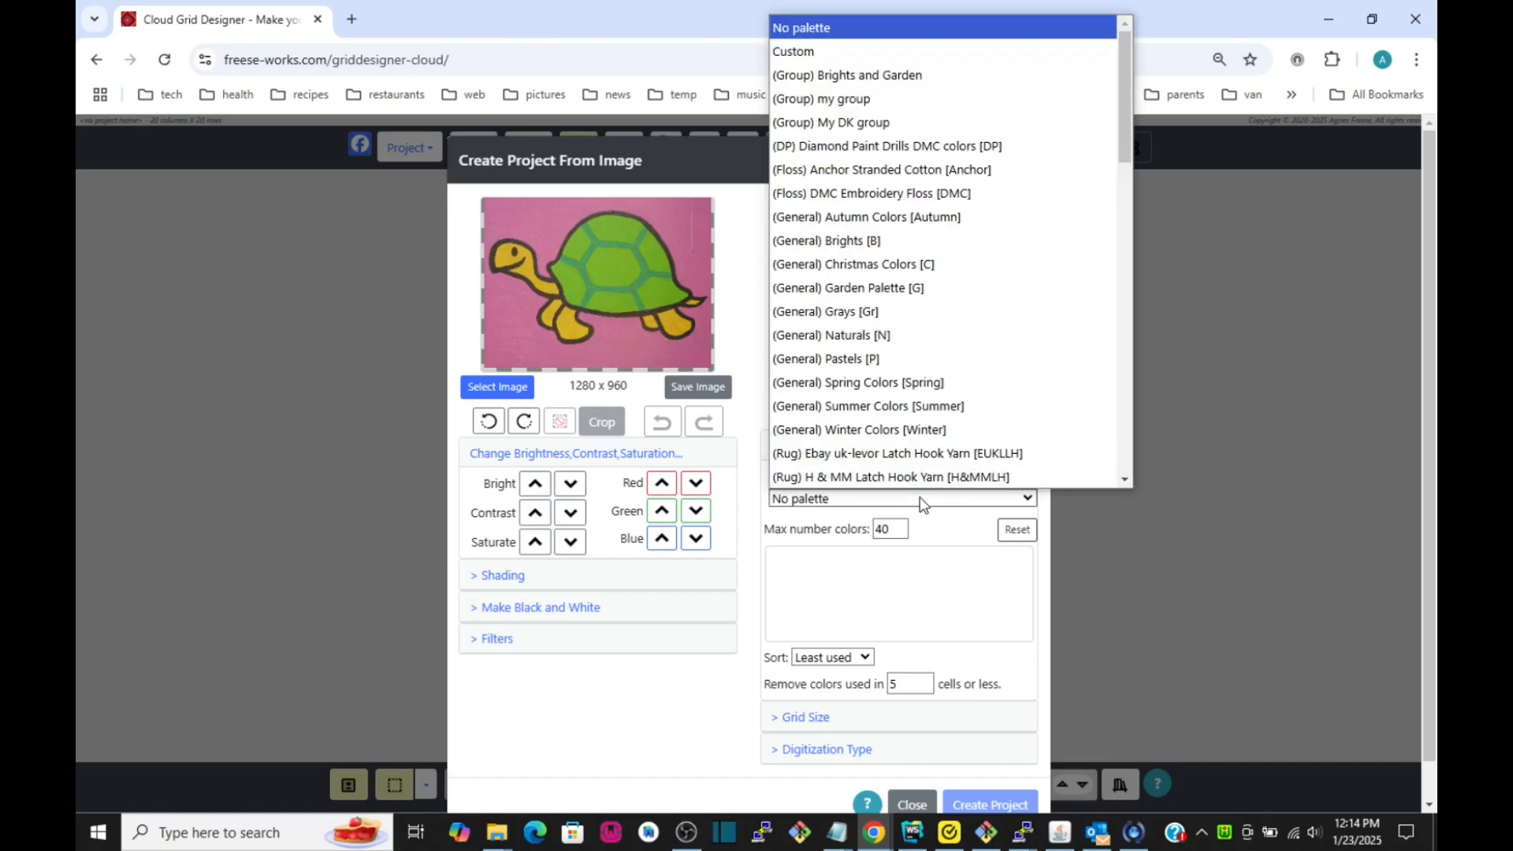
{"action": "scroll", "coordinate": [968, 337], "scroll_direction": "down", "scroll_amount": 3}
{"action": "scroll", "coordinate": [968, 338], "scroll_direction": "down", "scroll_amount": 6}
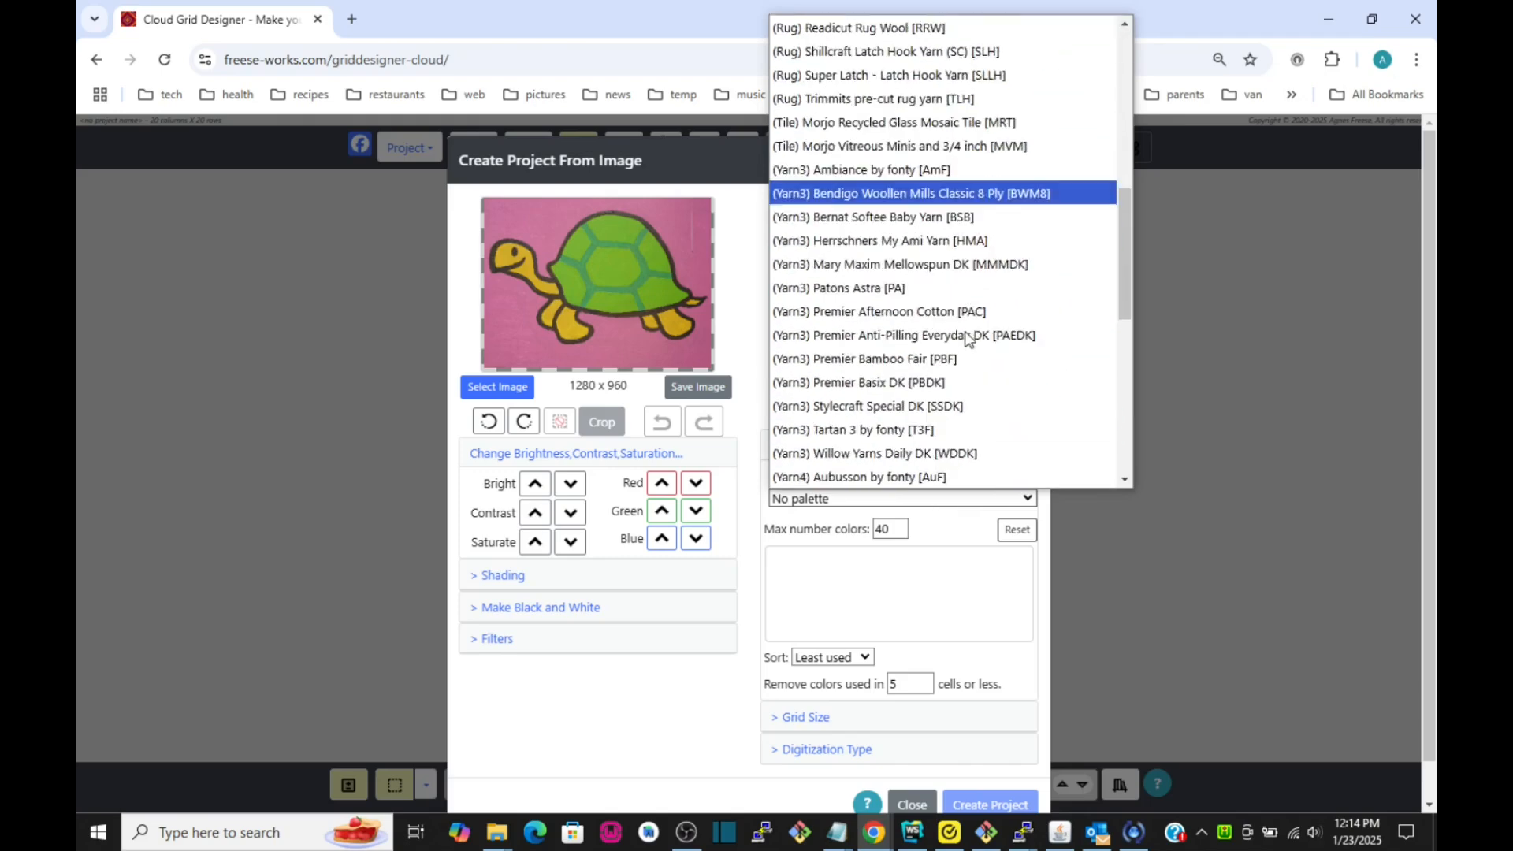
{"action": "scroll", "coordinate": [968, 338], "scroll_direction": "up", "scroll_amount": 3}
{"action": "scroll", "coordinate": [968, 337], "scroll_direction": "down", "scroll_amount": 6}
{"action": "scroll", "coordinate": [968, 394], "scroll_direction": "up", "scroll_amount": 1}
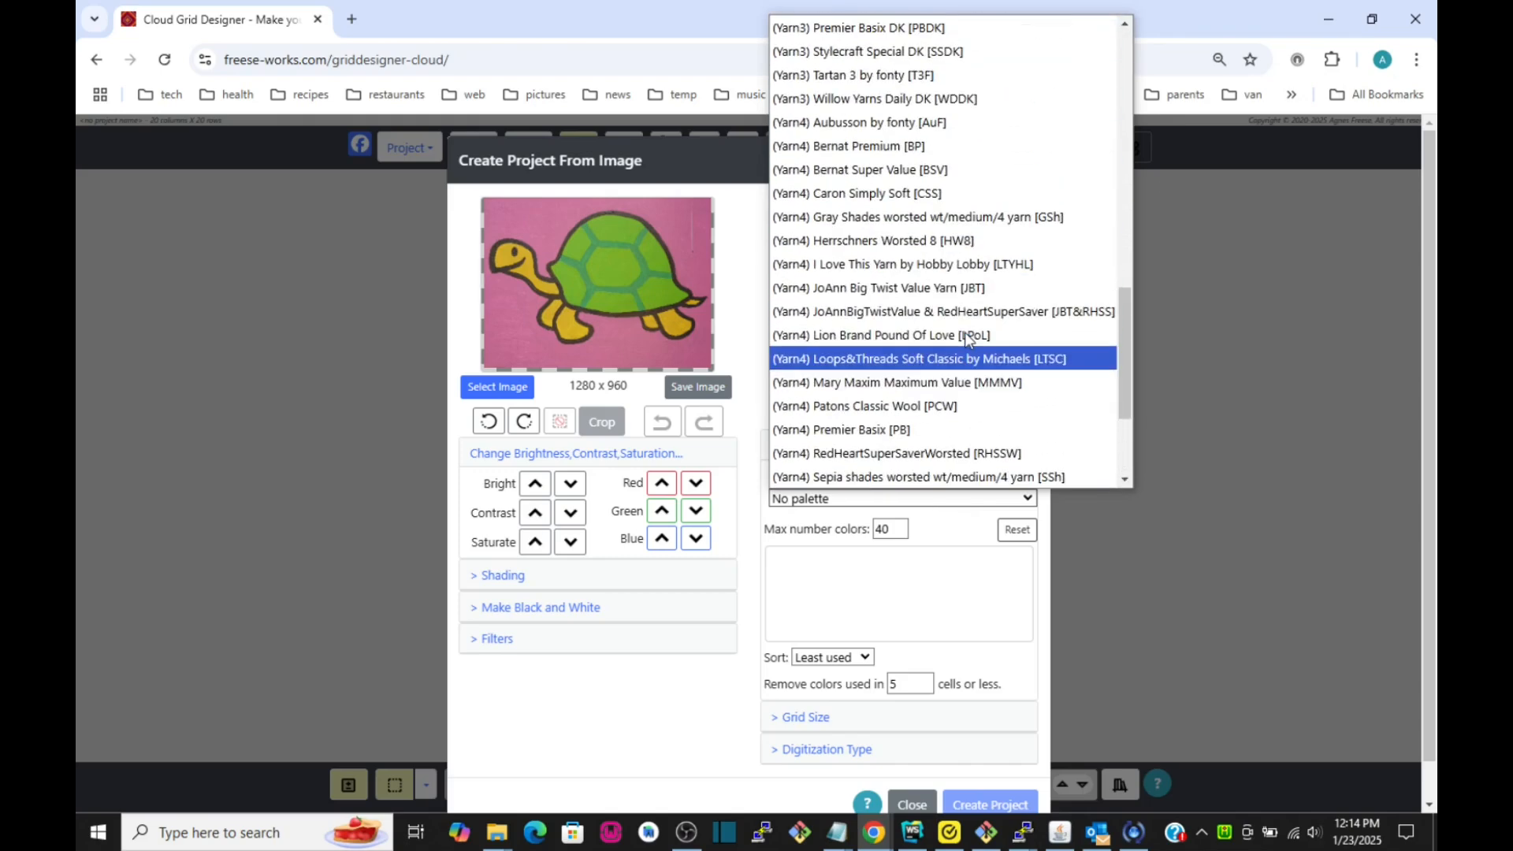
{"action": "left_click", "coordinate": [880, 288]}
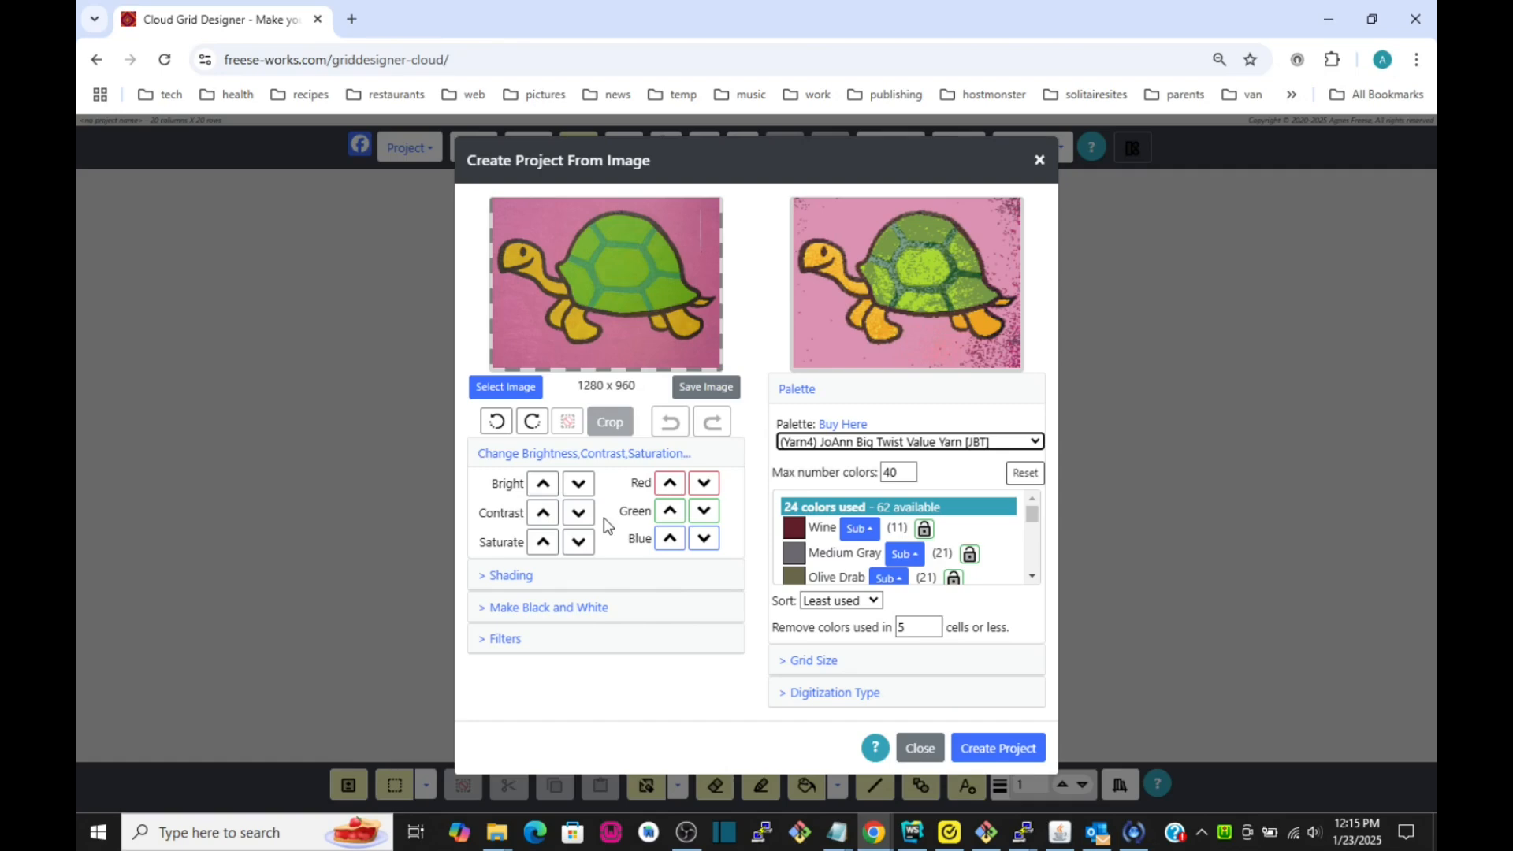
Try raising the turtle image's brightness by two levels, and undo both changes
{"action": "left_click", "coordinate": [543, 484]}
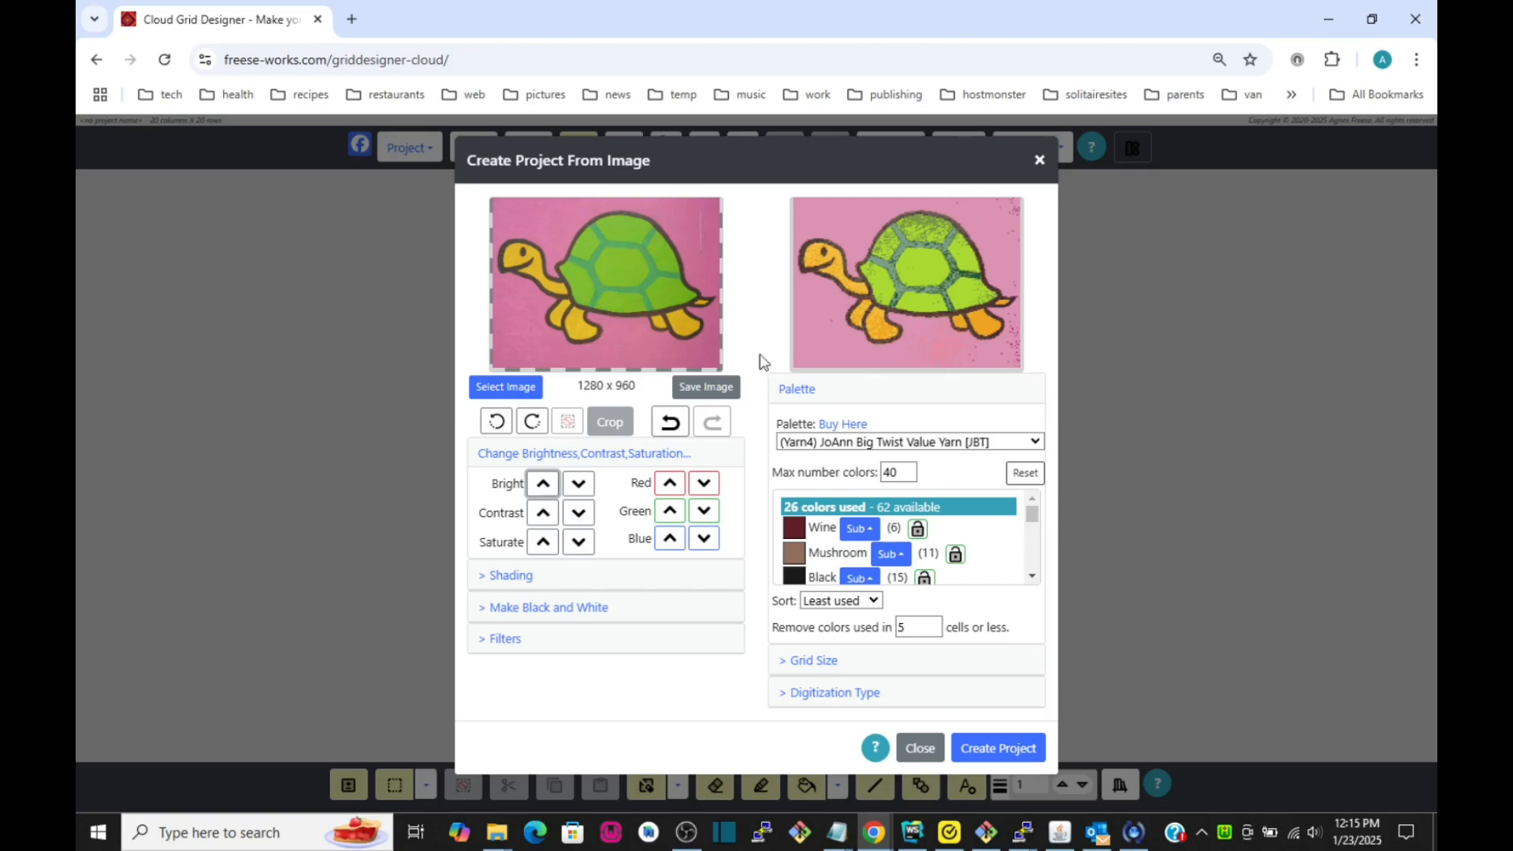
{"action": "left_click", "coordinate": [544, 484]}
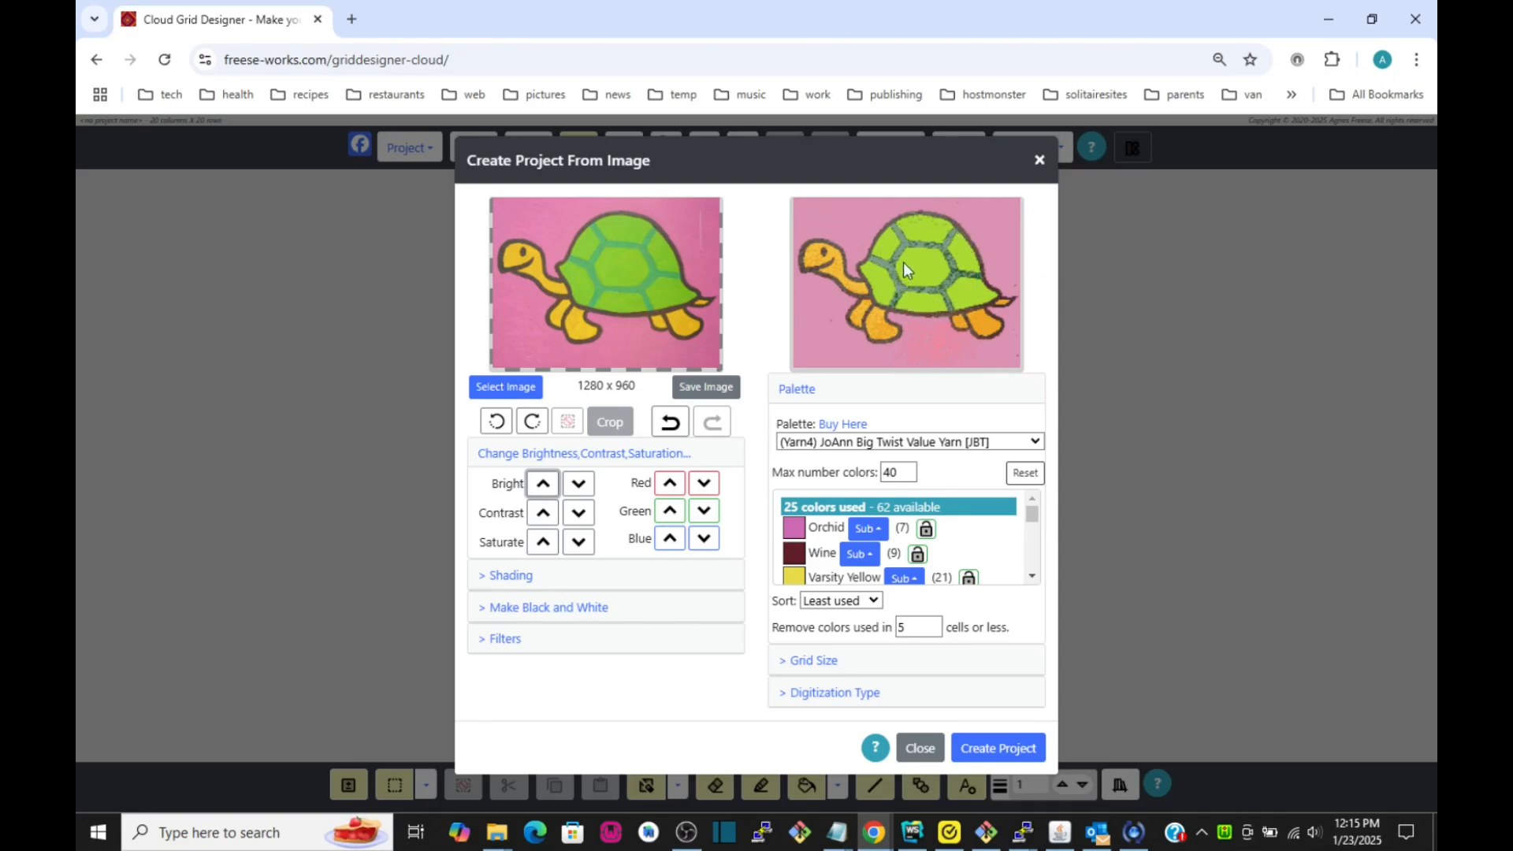
{"action": "mouse_move", "coordinate": [971, 303]}
{"action": "left_click", "coordinate": [669, 427]}
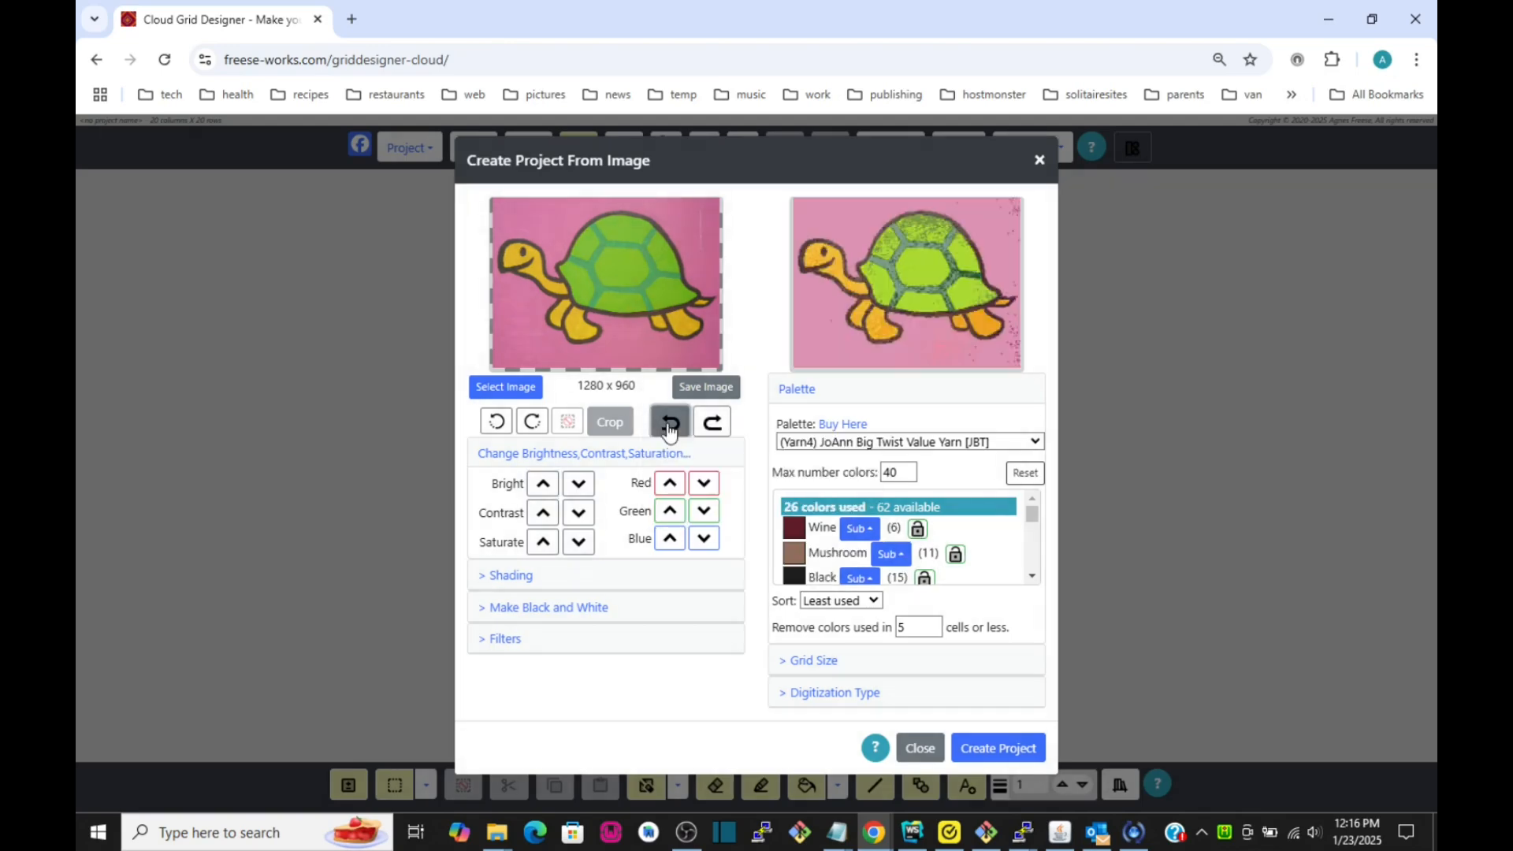
{"action": "left_click", "coordinate": [669, 426]}
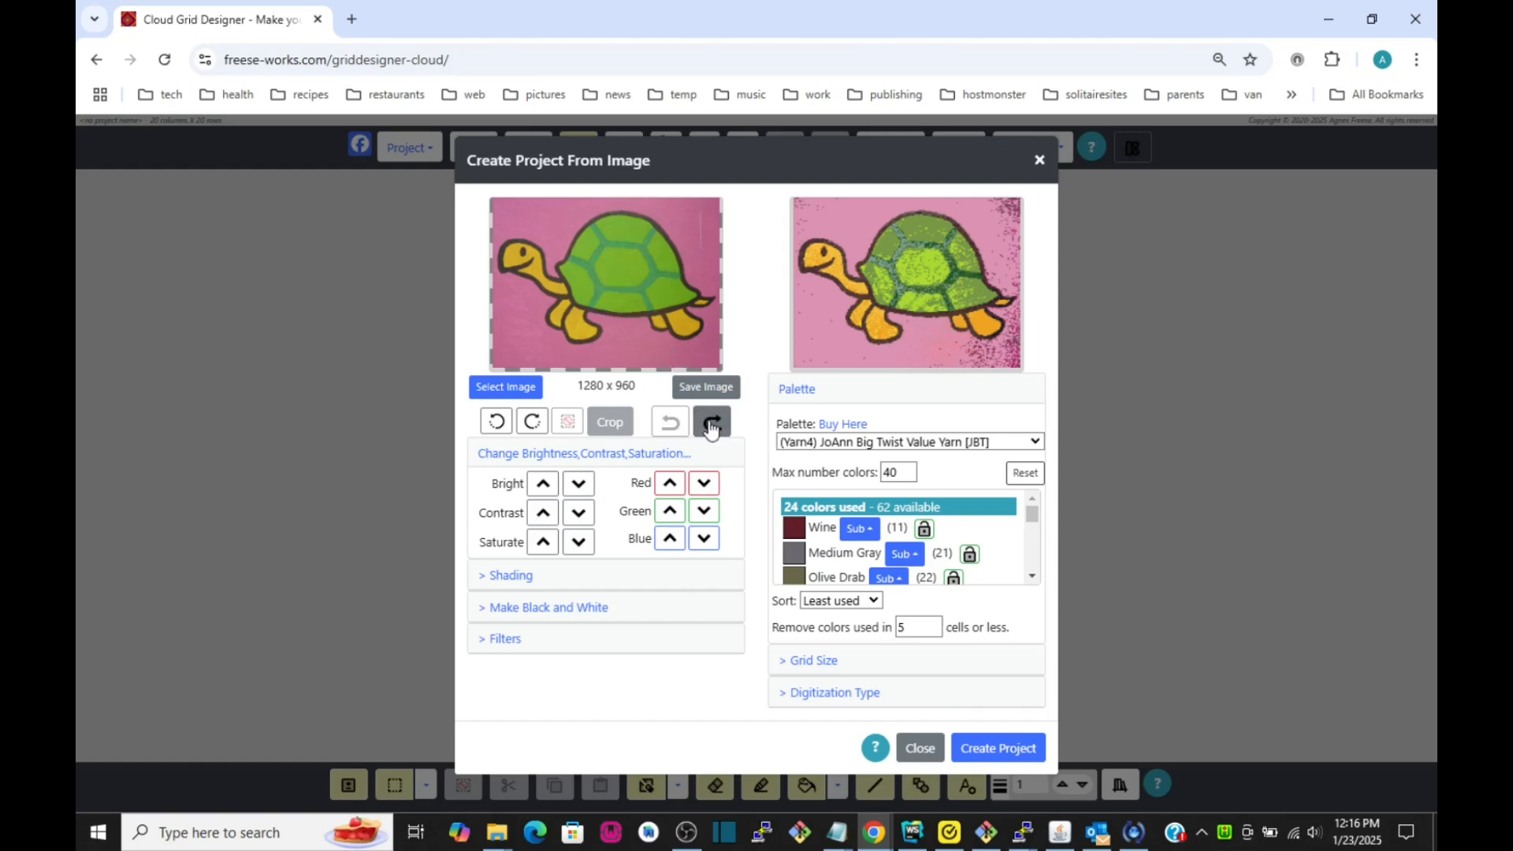
Try increasing the turtle image's contrast and saturation, and undo the changes
{"action": "left_click", "coordinate": [543, 516]}
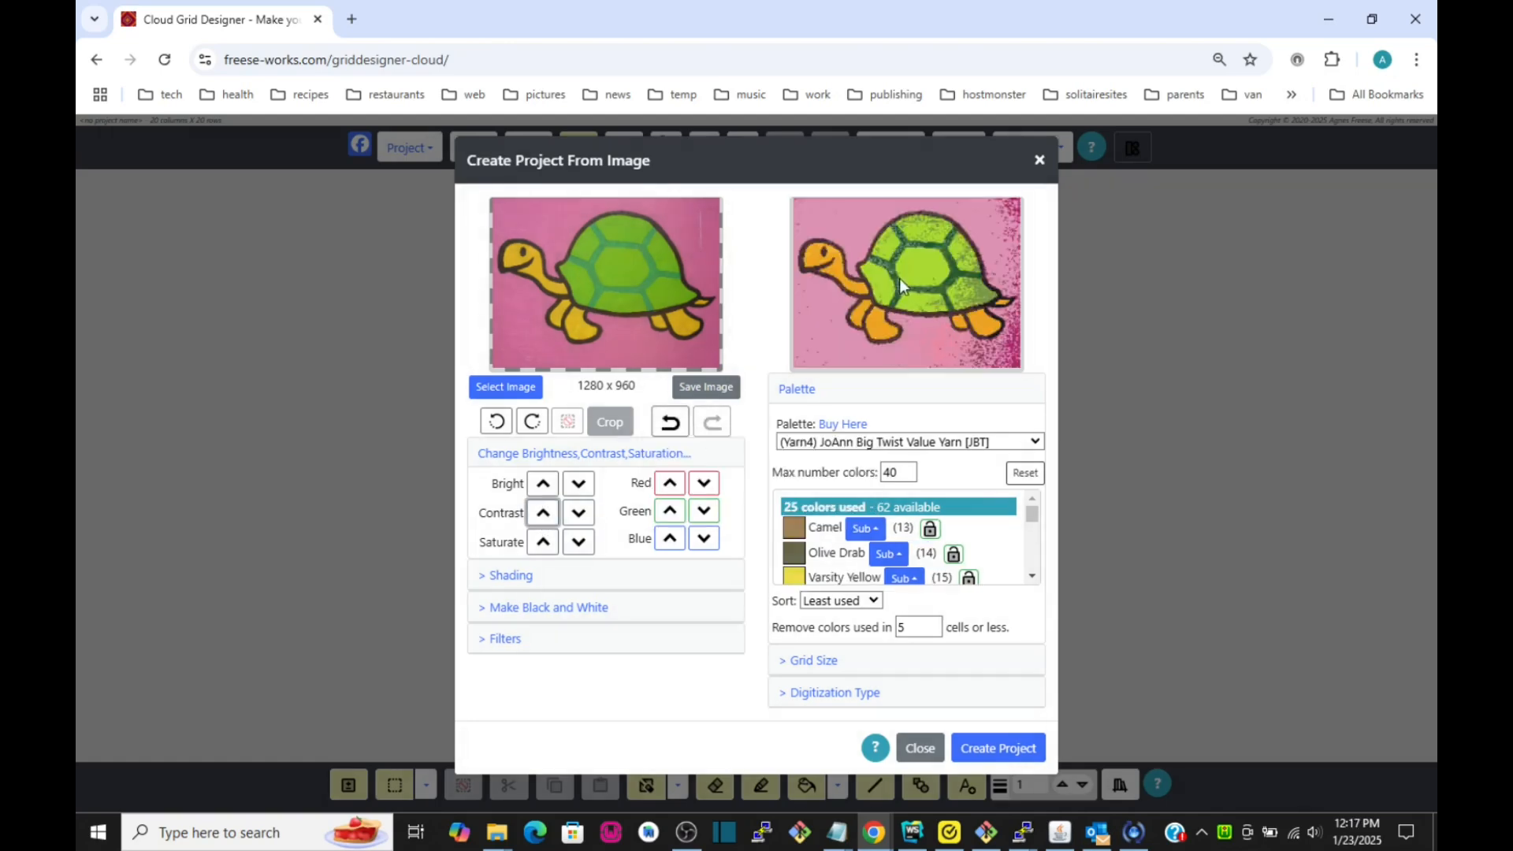
{"action": "left_click", "coordinate": [556, 509]}
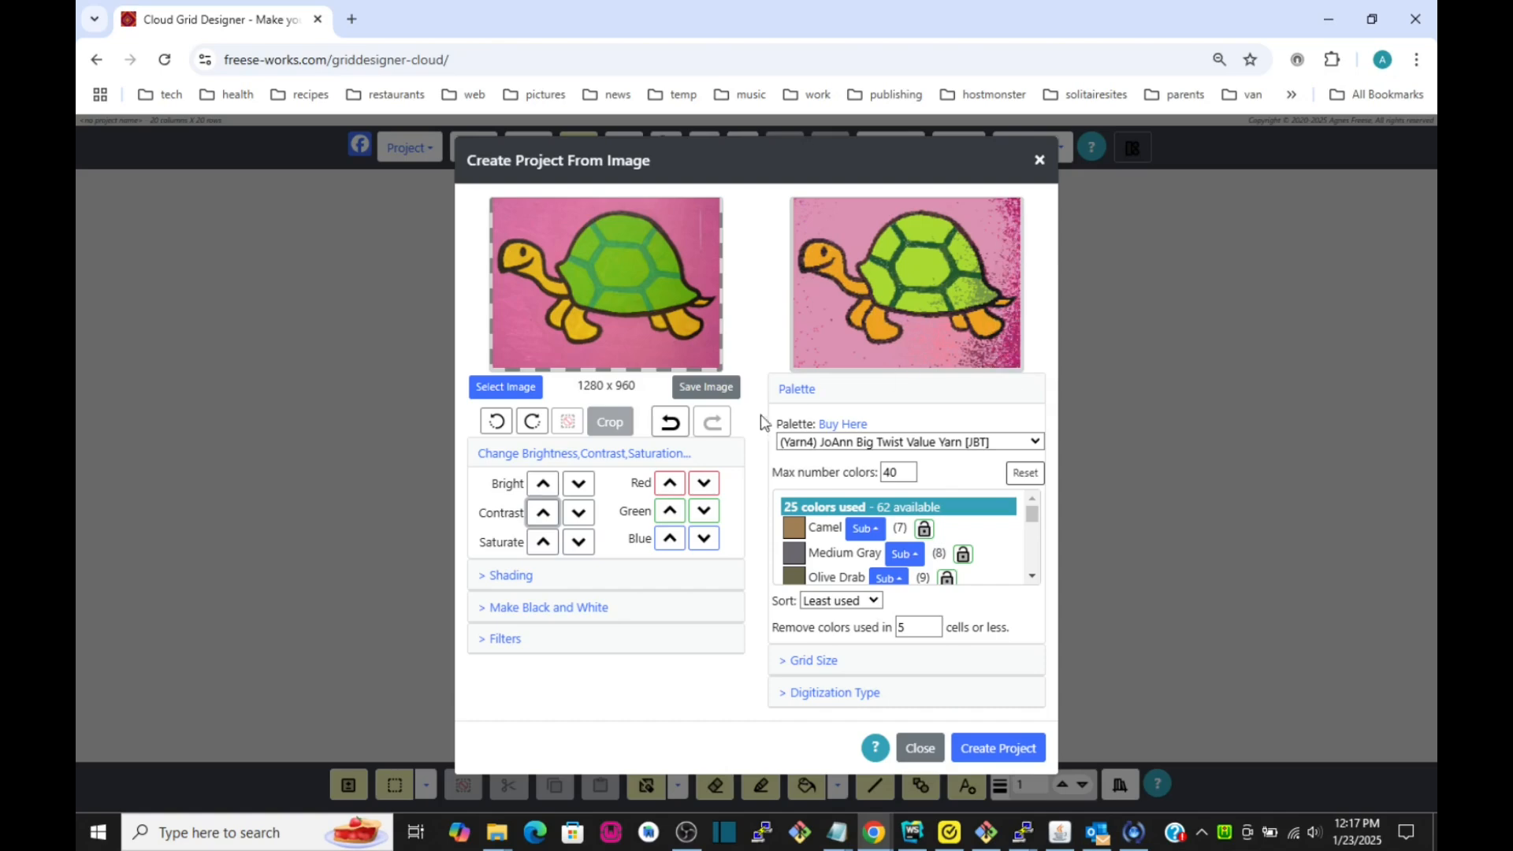
{"action": "left_click", "coordinate": [664, 424]}
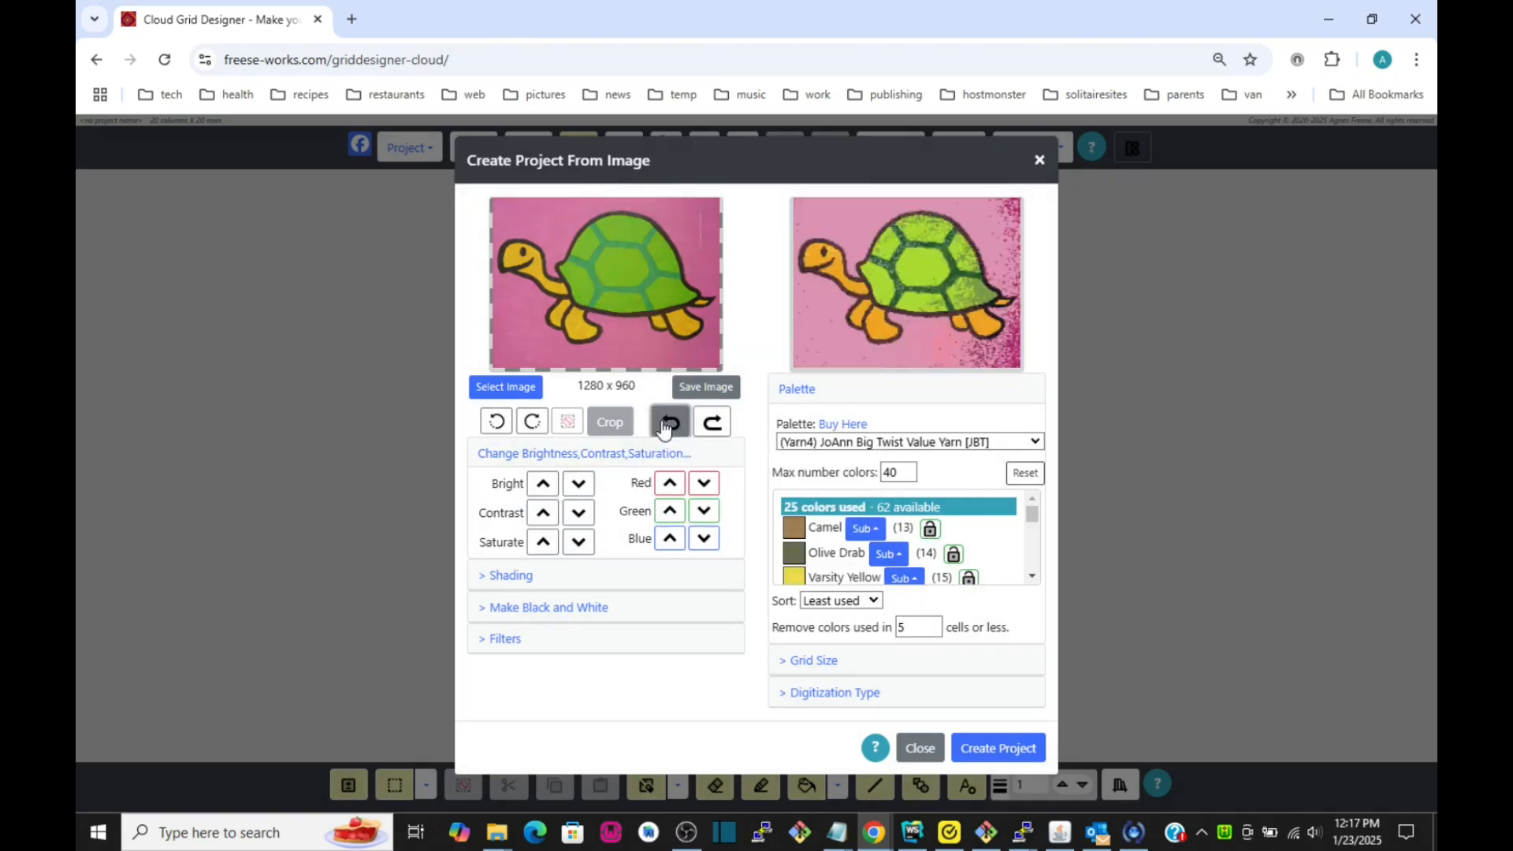
{"action": "left_click", "coordinate": [543, 542]}
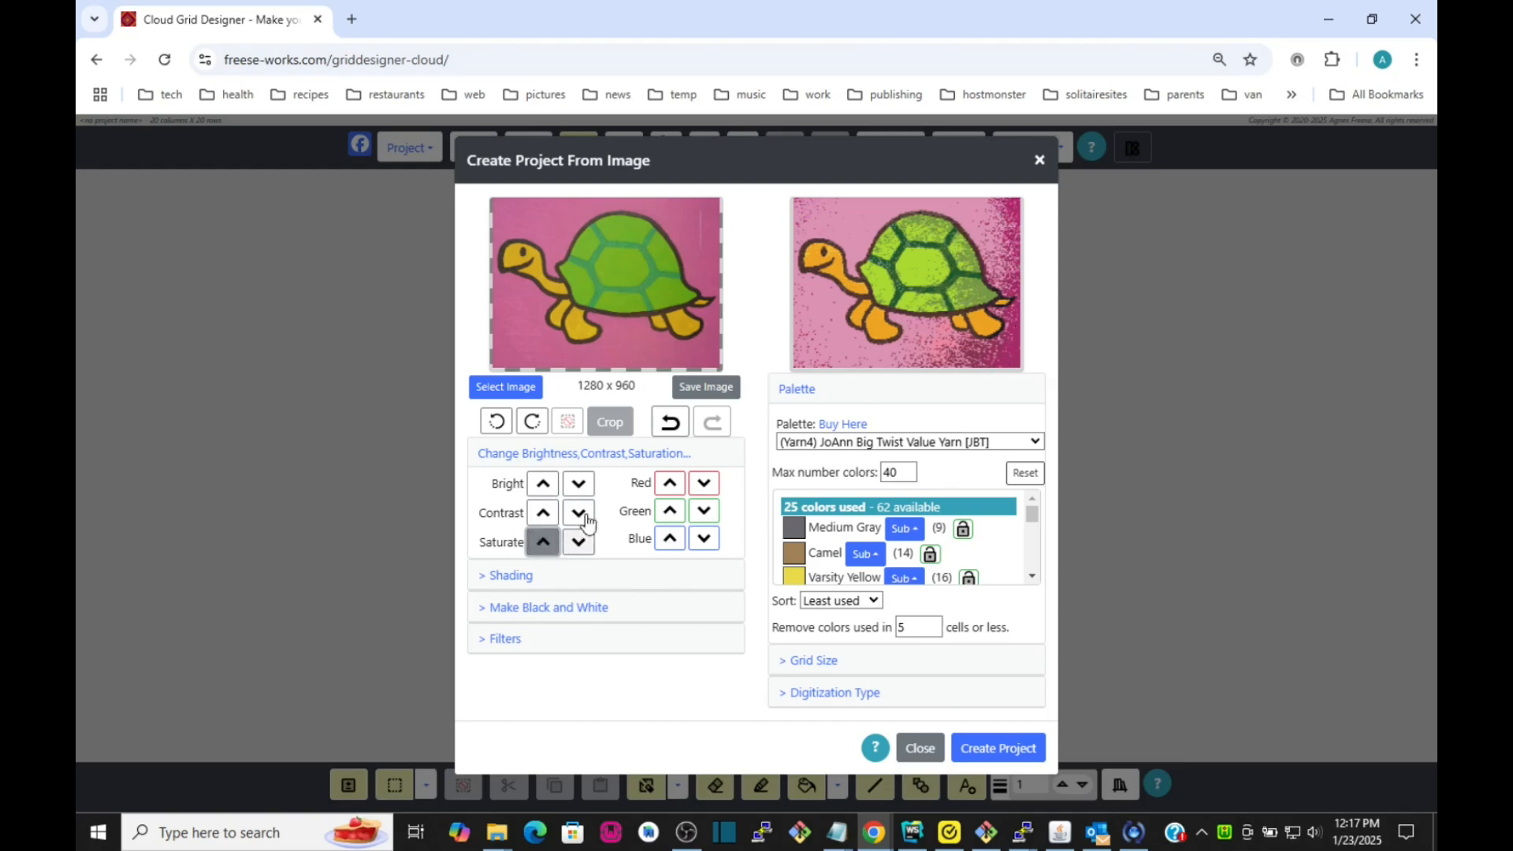
{"action": "left_click", "coordinate": [669, 424]}
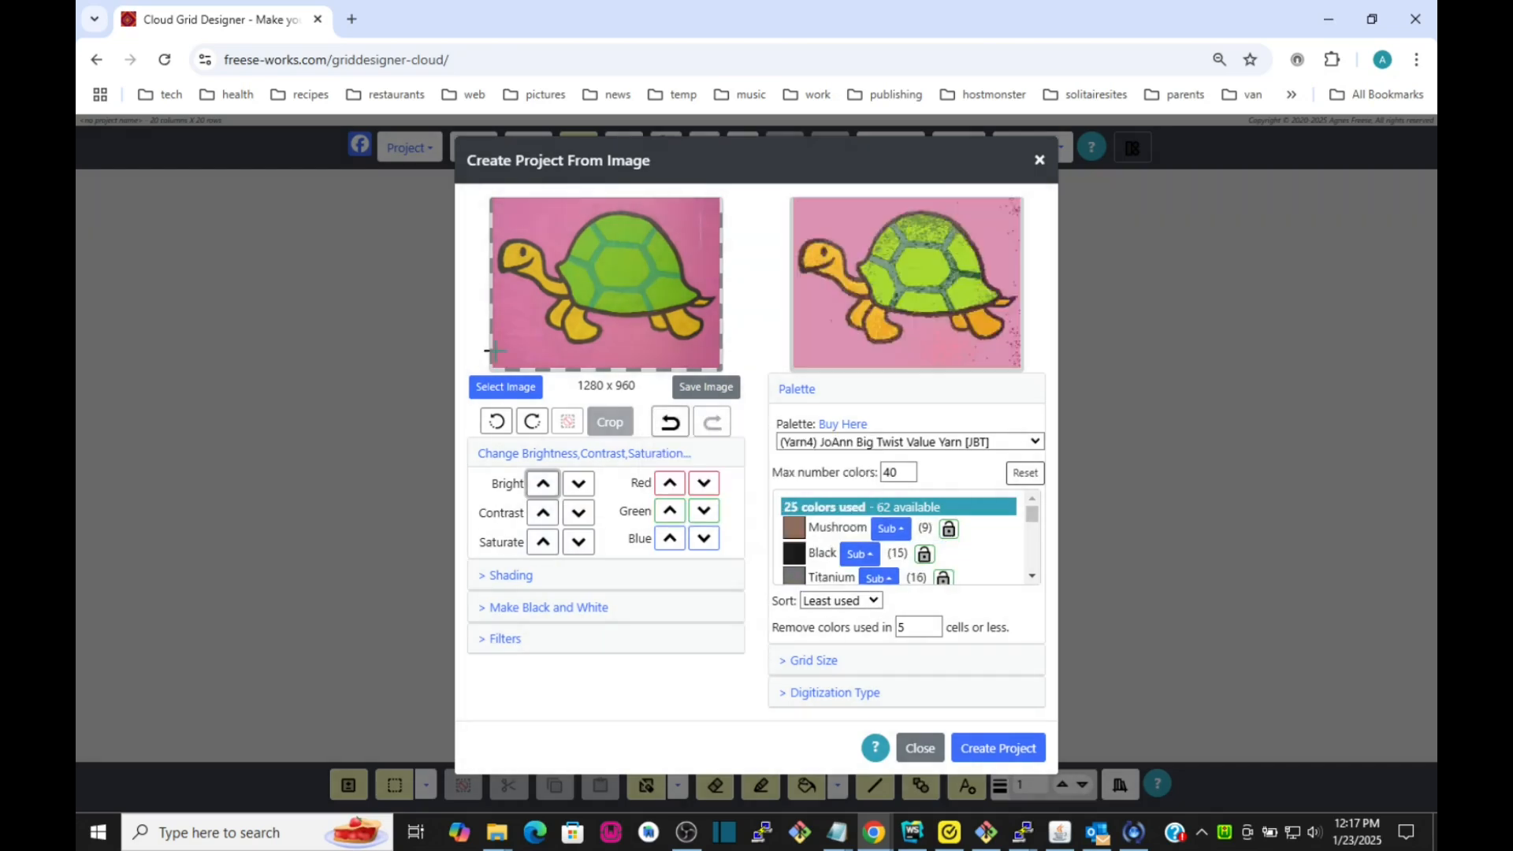
Brighten the source image to two levels above the original
{"action": "left_click", "coordinate": [543, 483]}
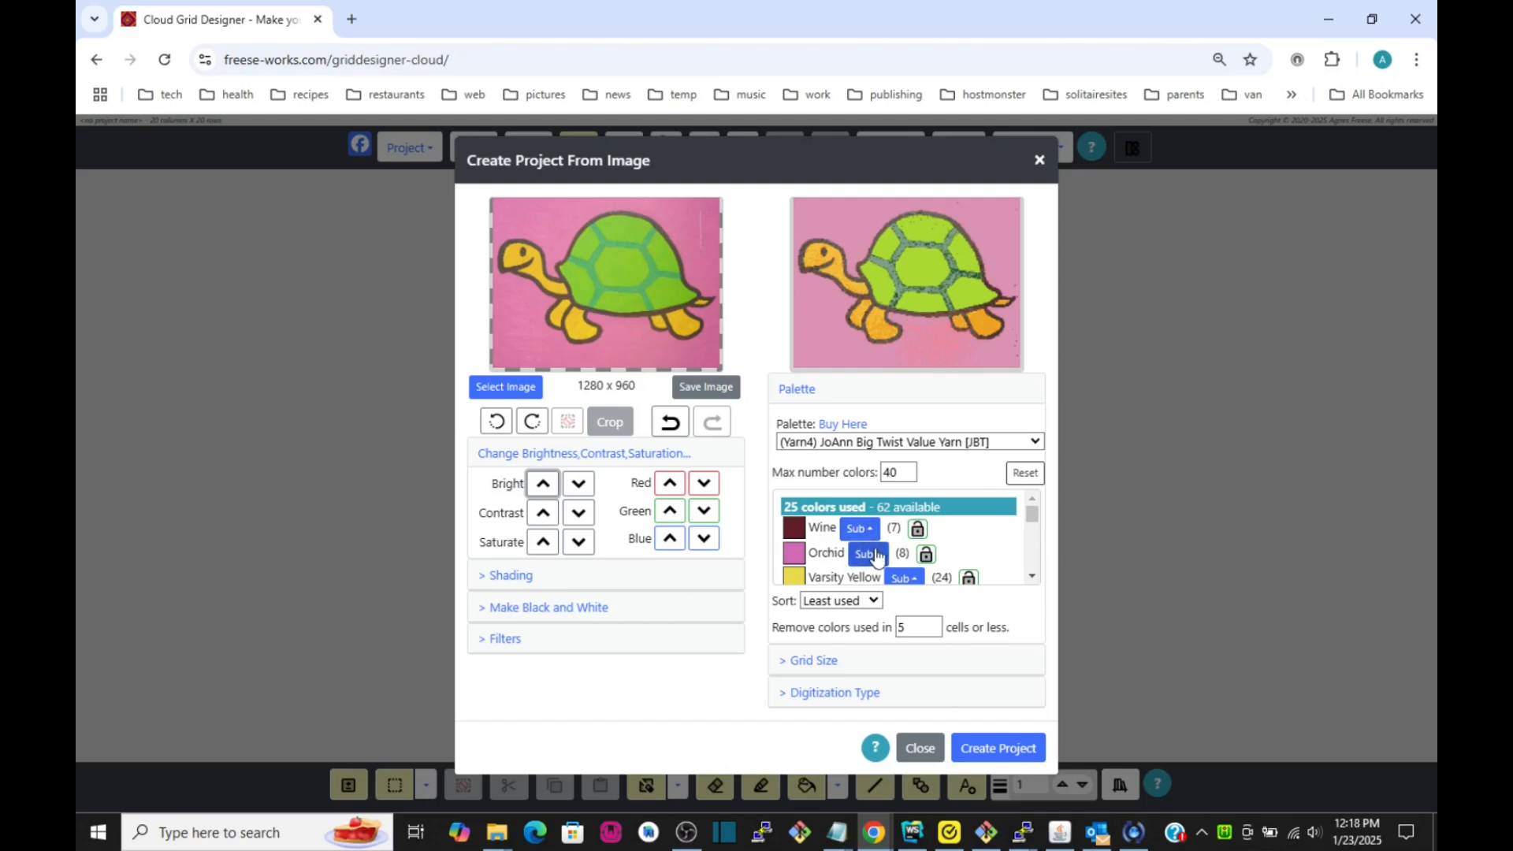
Define the grid units as a Crochet project with the General single crochet gauge (medium yarn) and save them
{"action": "left_click", "coordinate": [818, 662]}
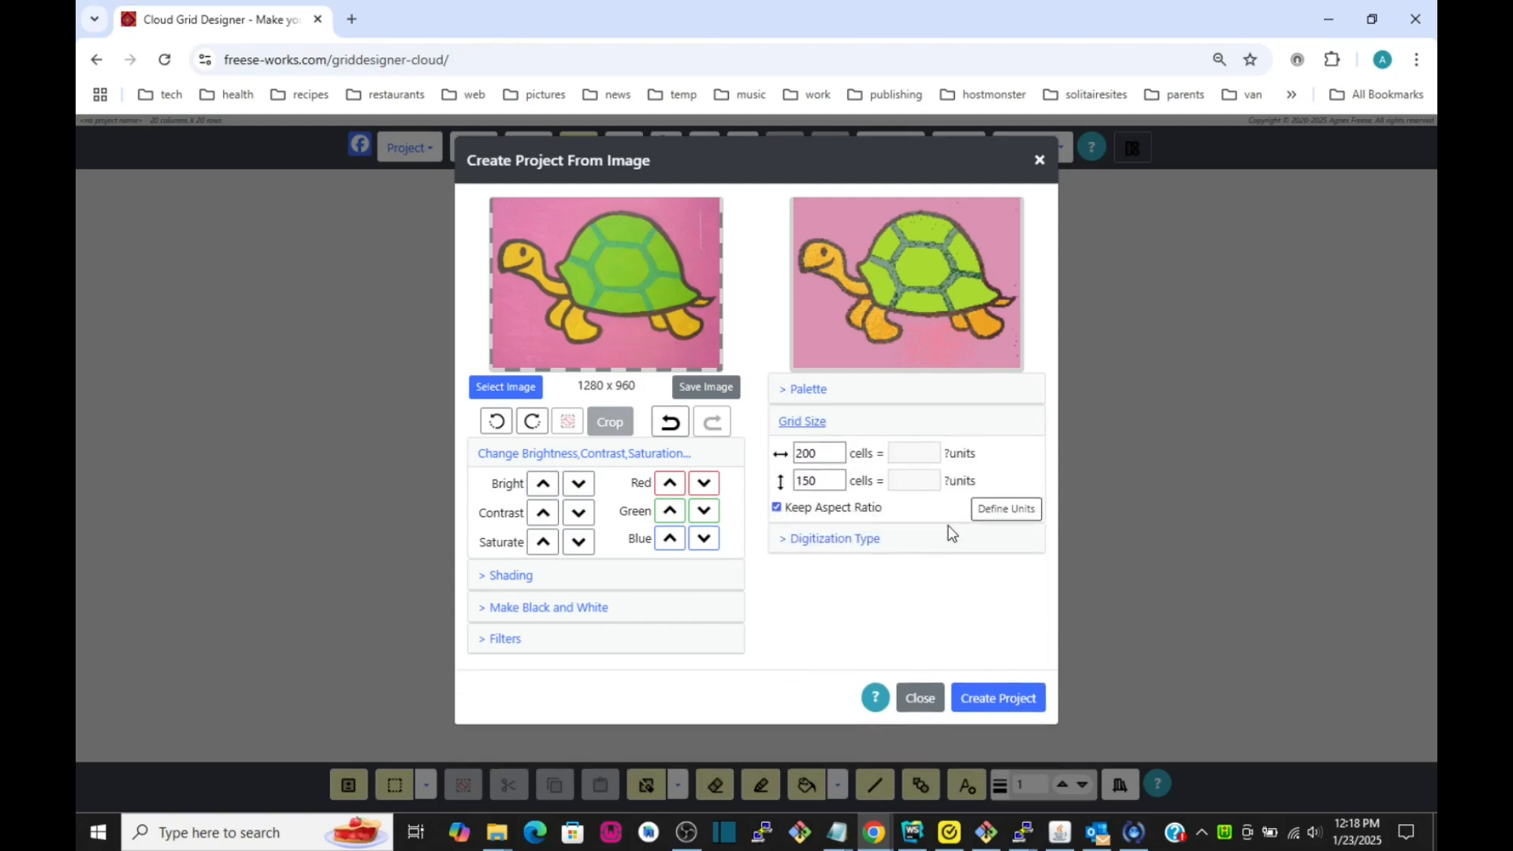
{"action": "left_click", "coordinate": [1004, 510]}
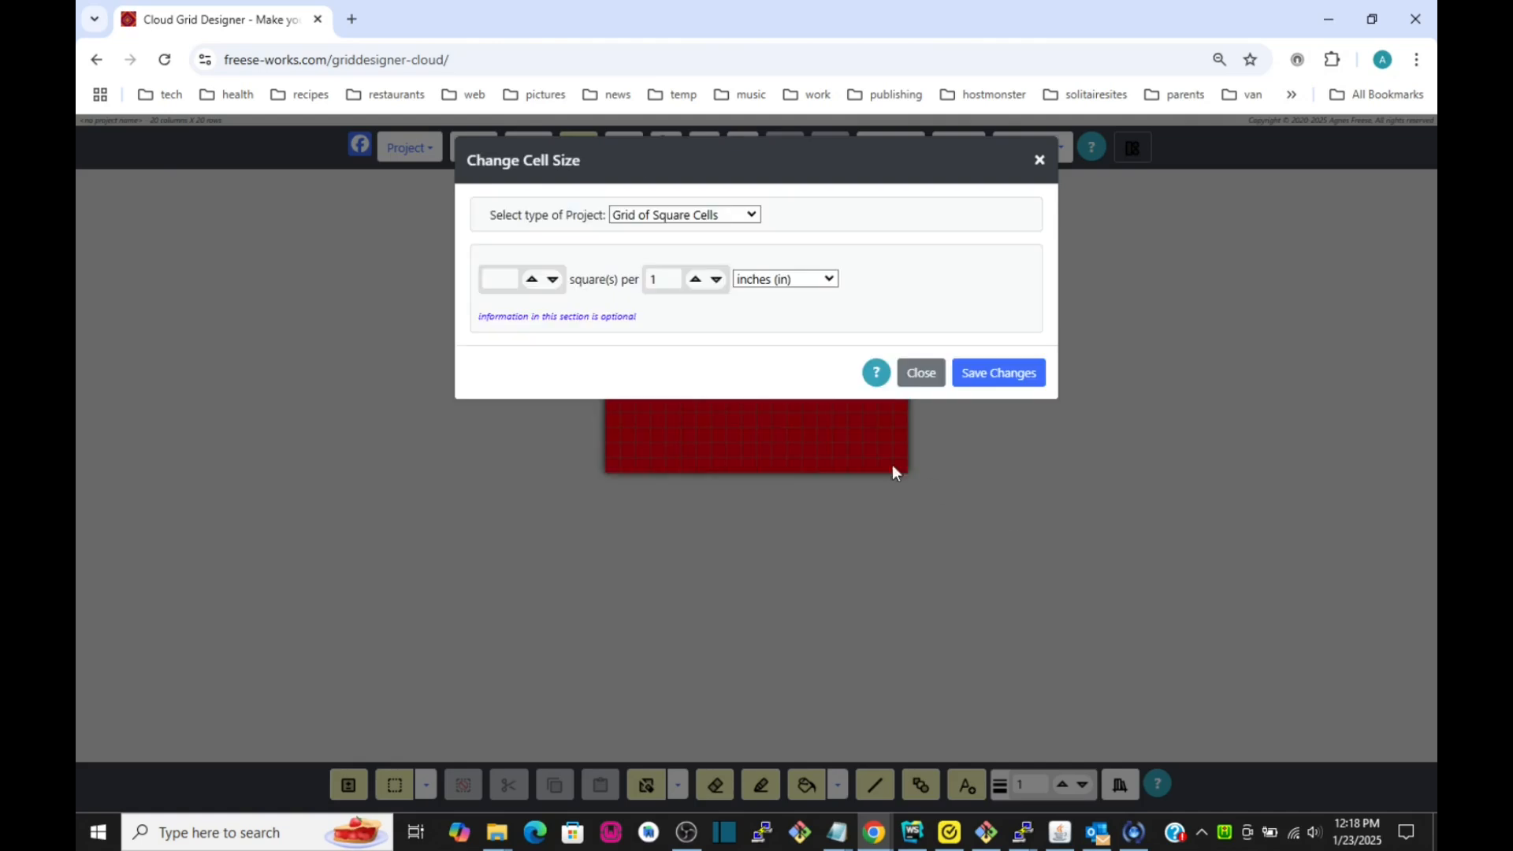
{"action": "left_click", "coordinate": [711, 216]}
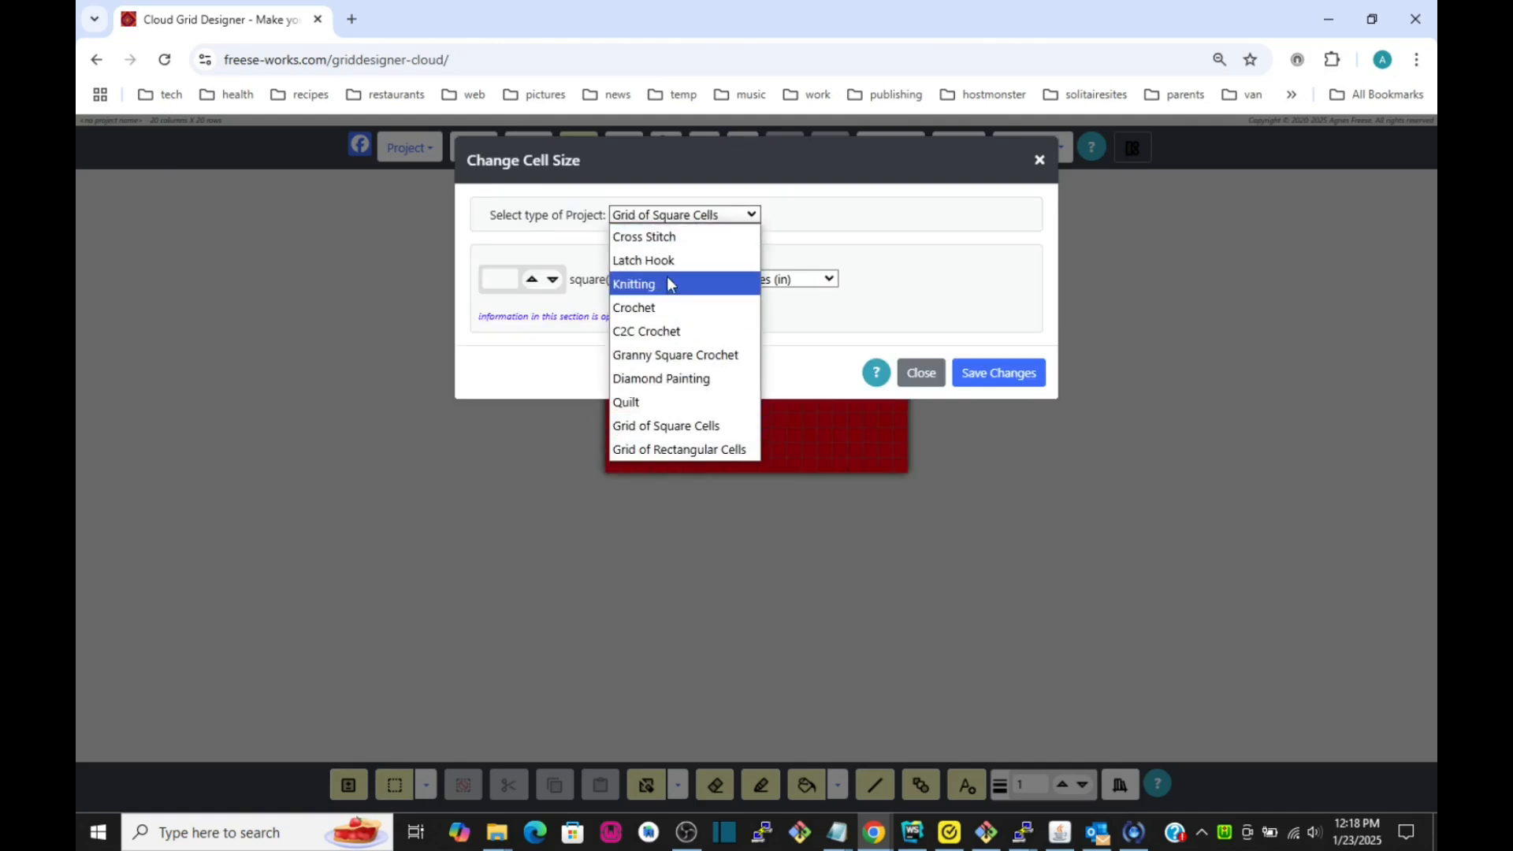
{"action": "left_click", "coordinate": [669, 308]}
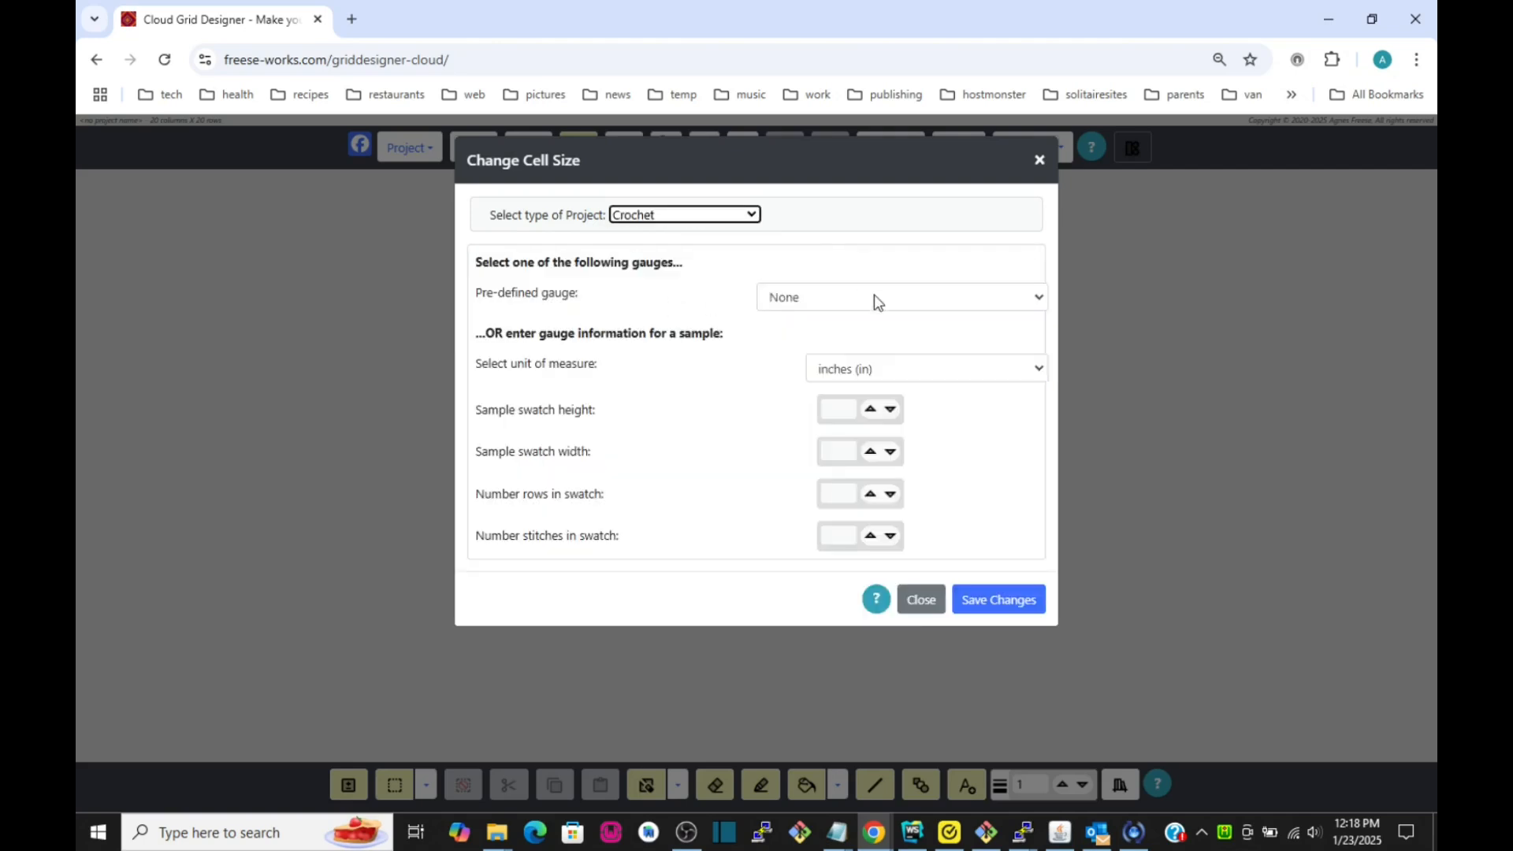
{"action": "left_click", "coordinate": [890, 306]}
{"action": "left_click", "coordinate": [846, 343]}
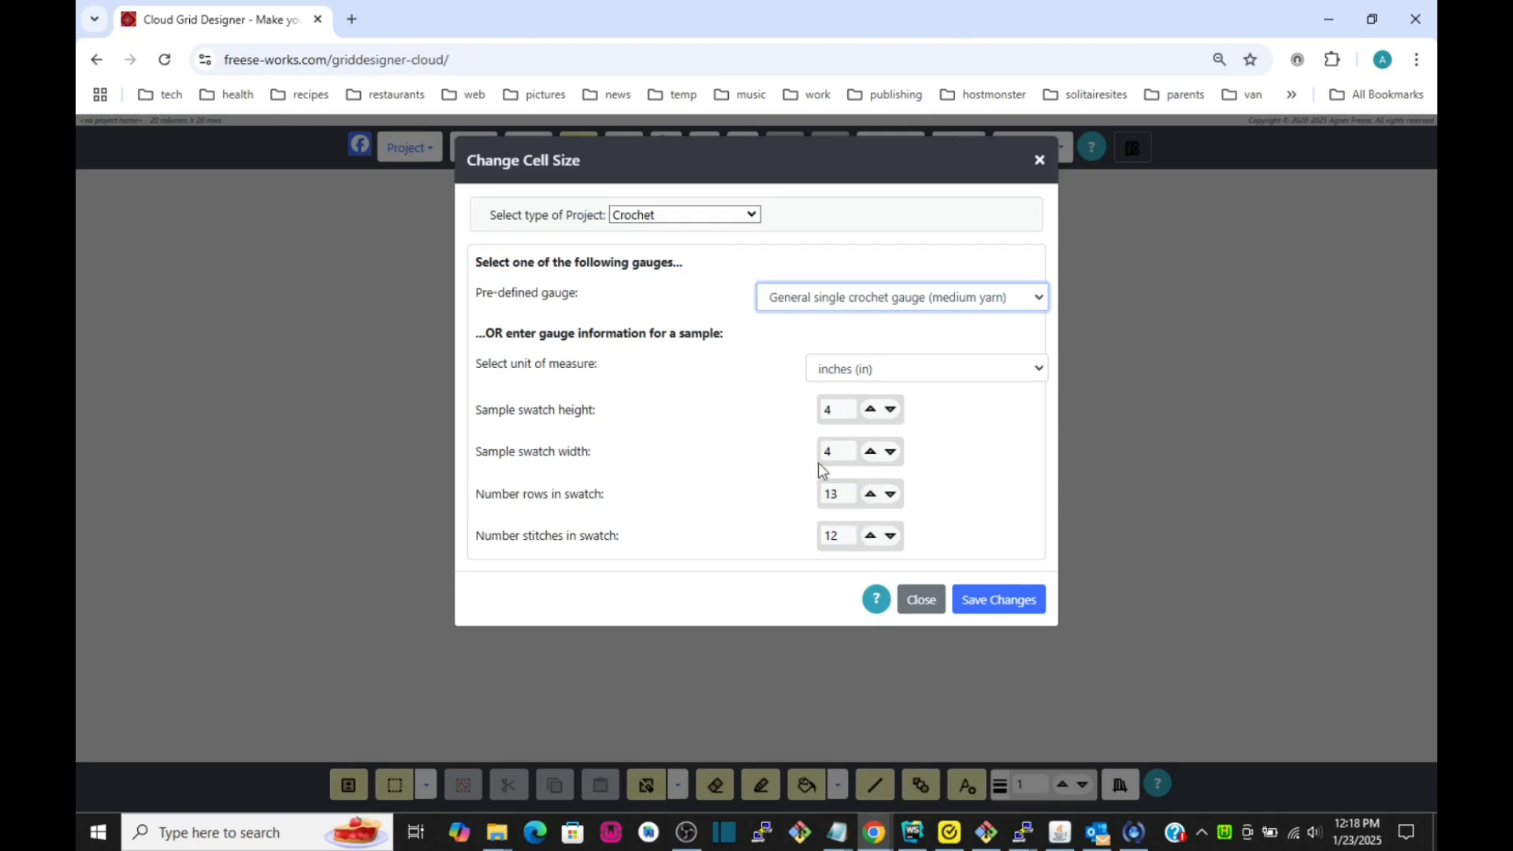
{"action": "left_click", "coordinate": [995, 601]}
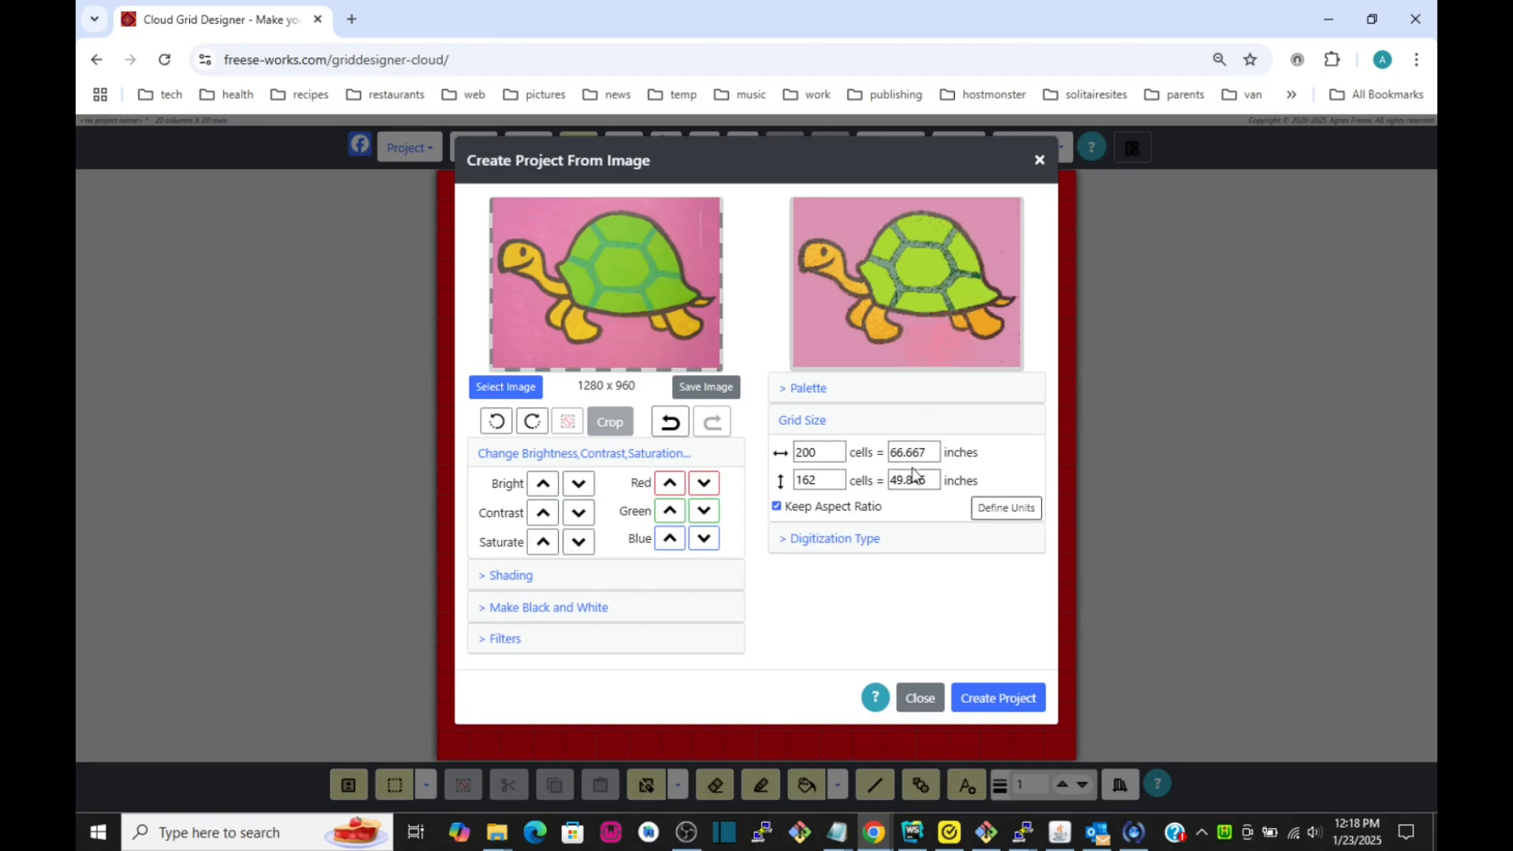
Set the grid width to 60 inches with the aspect ratio kept
{"action": "left_click_drag", "start_coordinate": [935, 453], "coordinate": [878, 456]}
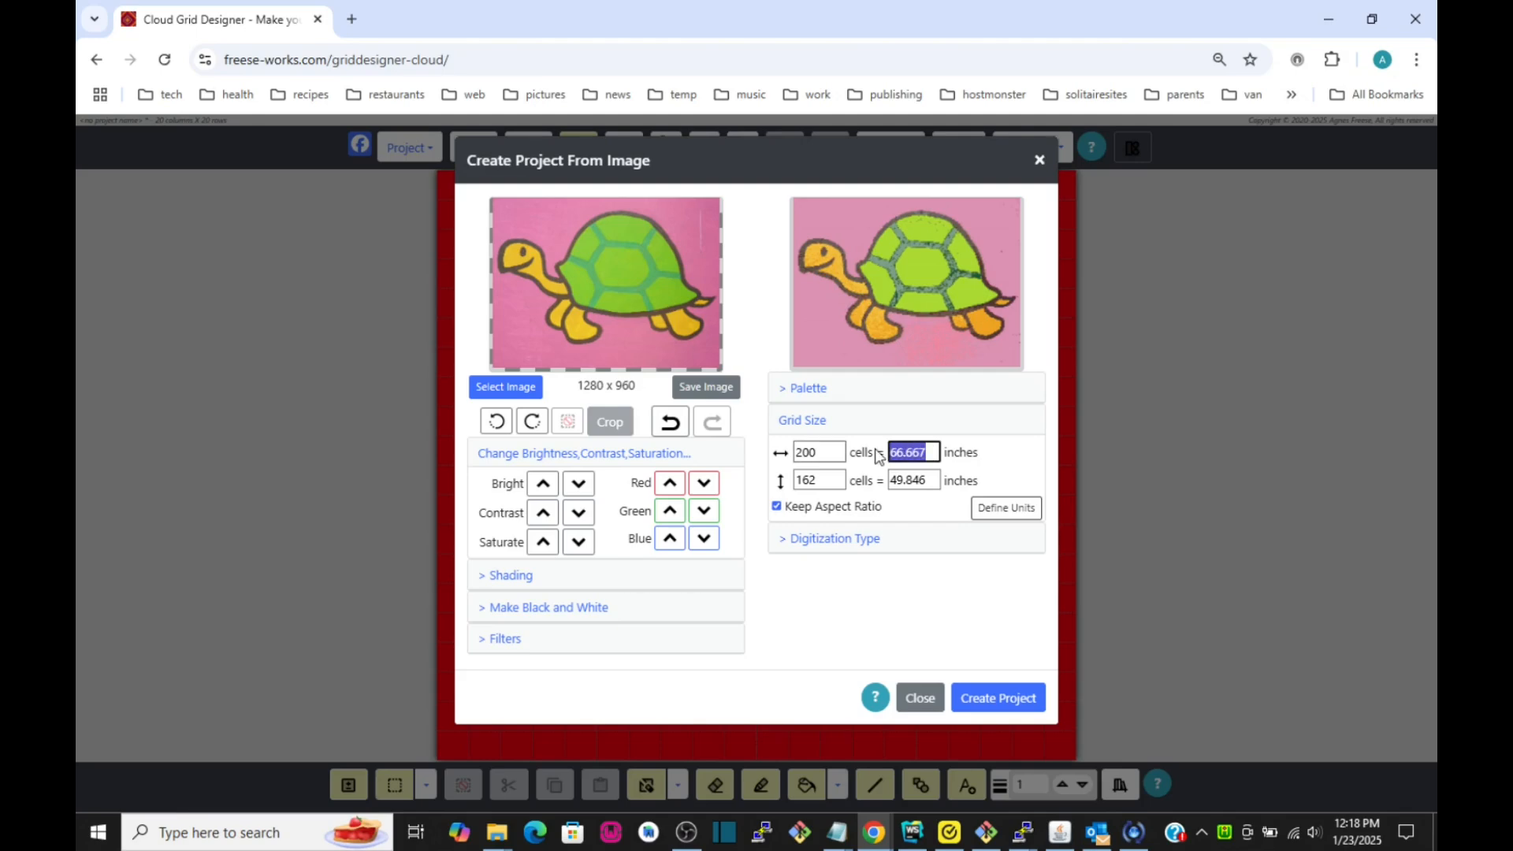
{"action": "type", "text": "60"}
{"action": "key", "text": "Return"}
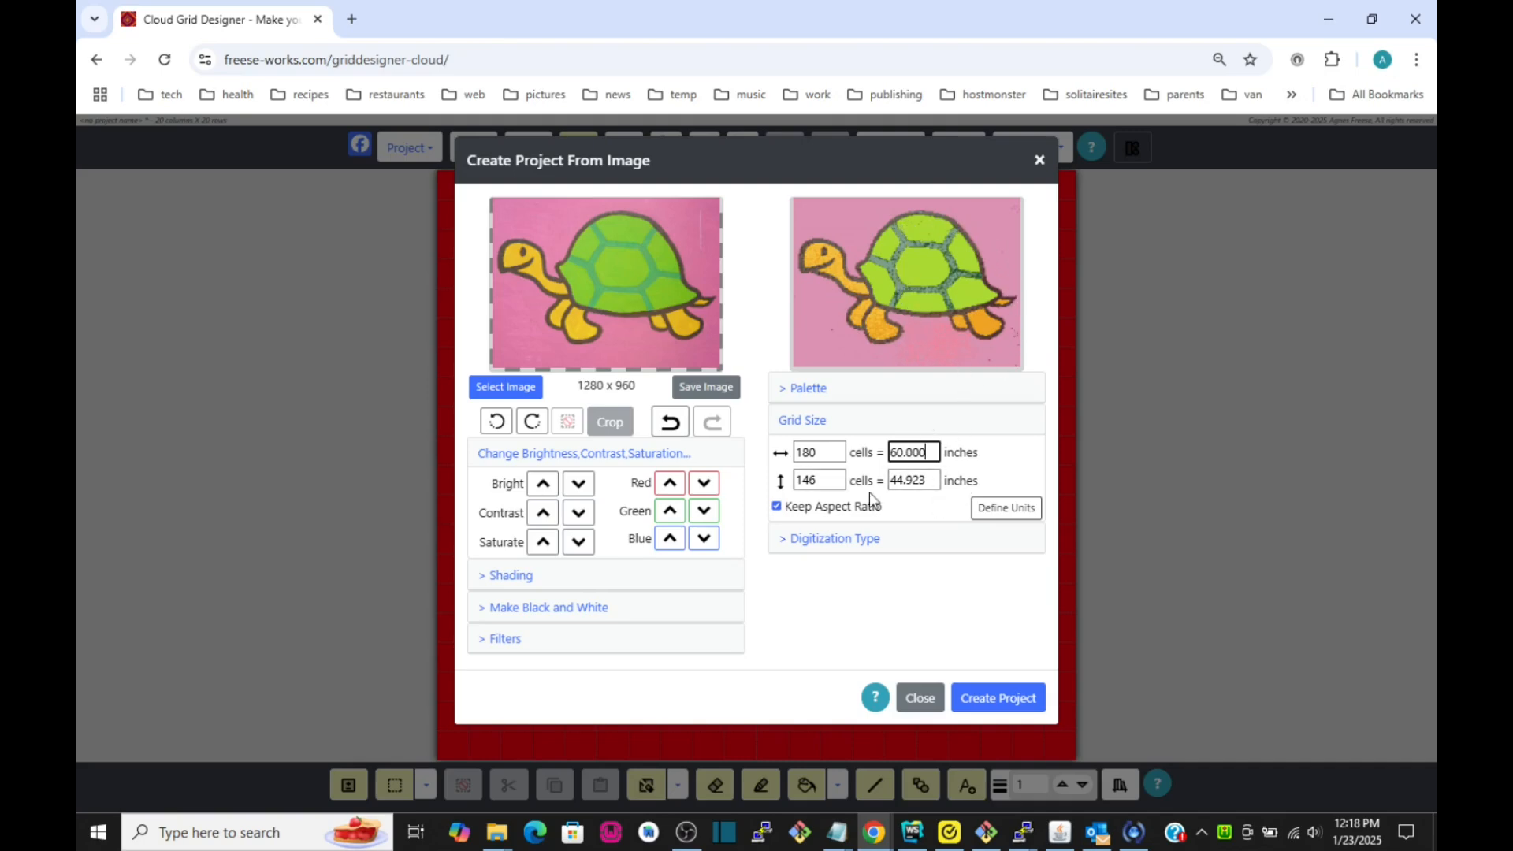
Change the digitization type to Smooth
{"action": "left_click", "coordinate": [817, 541]}
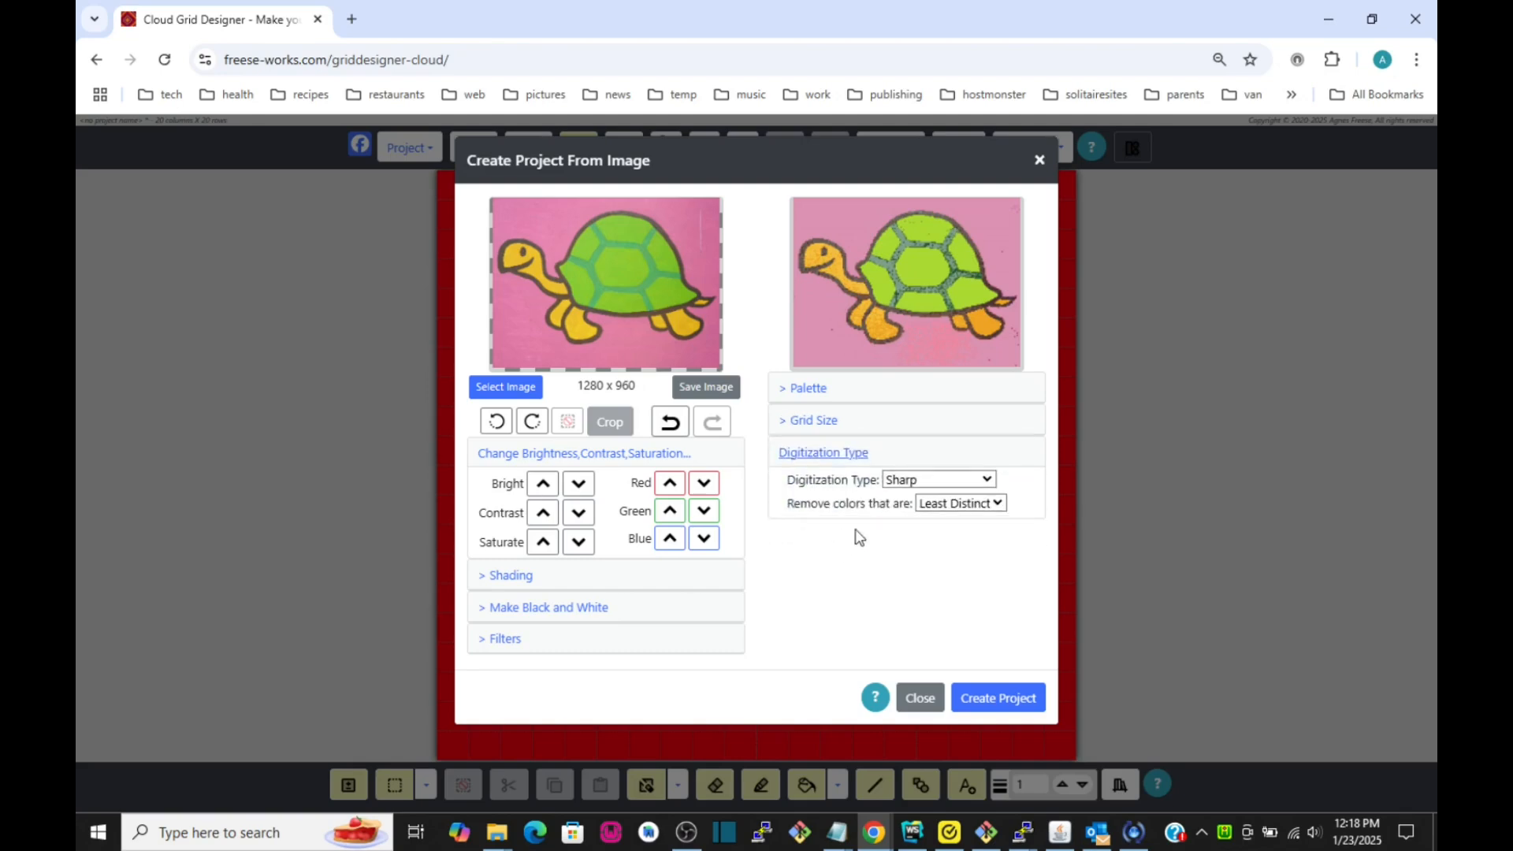
{"action": "left_click", "coordinate": [968, 481]}
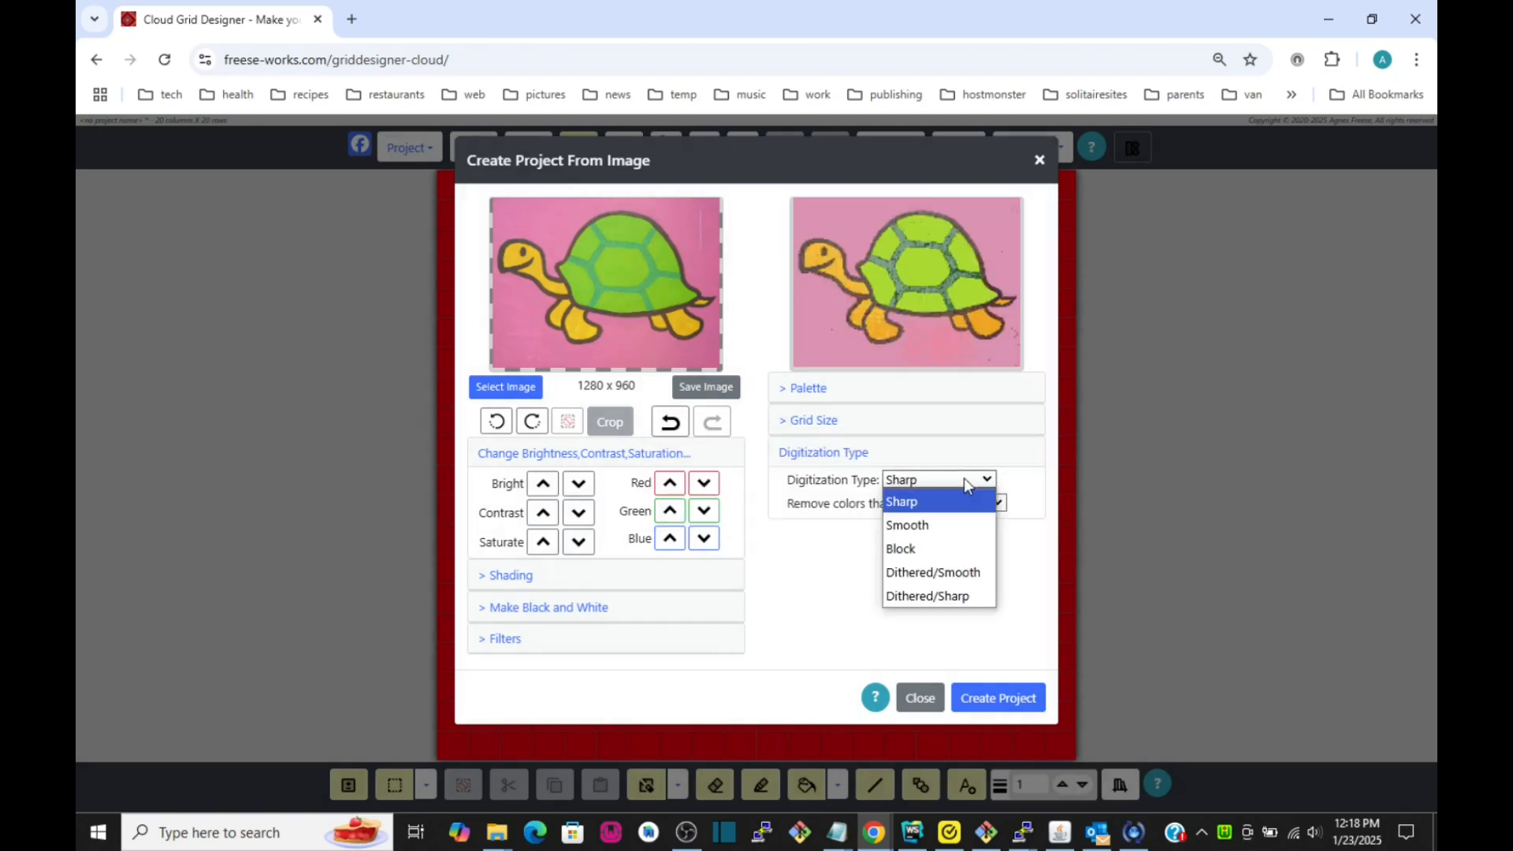
{"action": "left_click", "coordinate": [933, 525]}
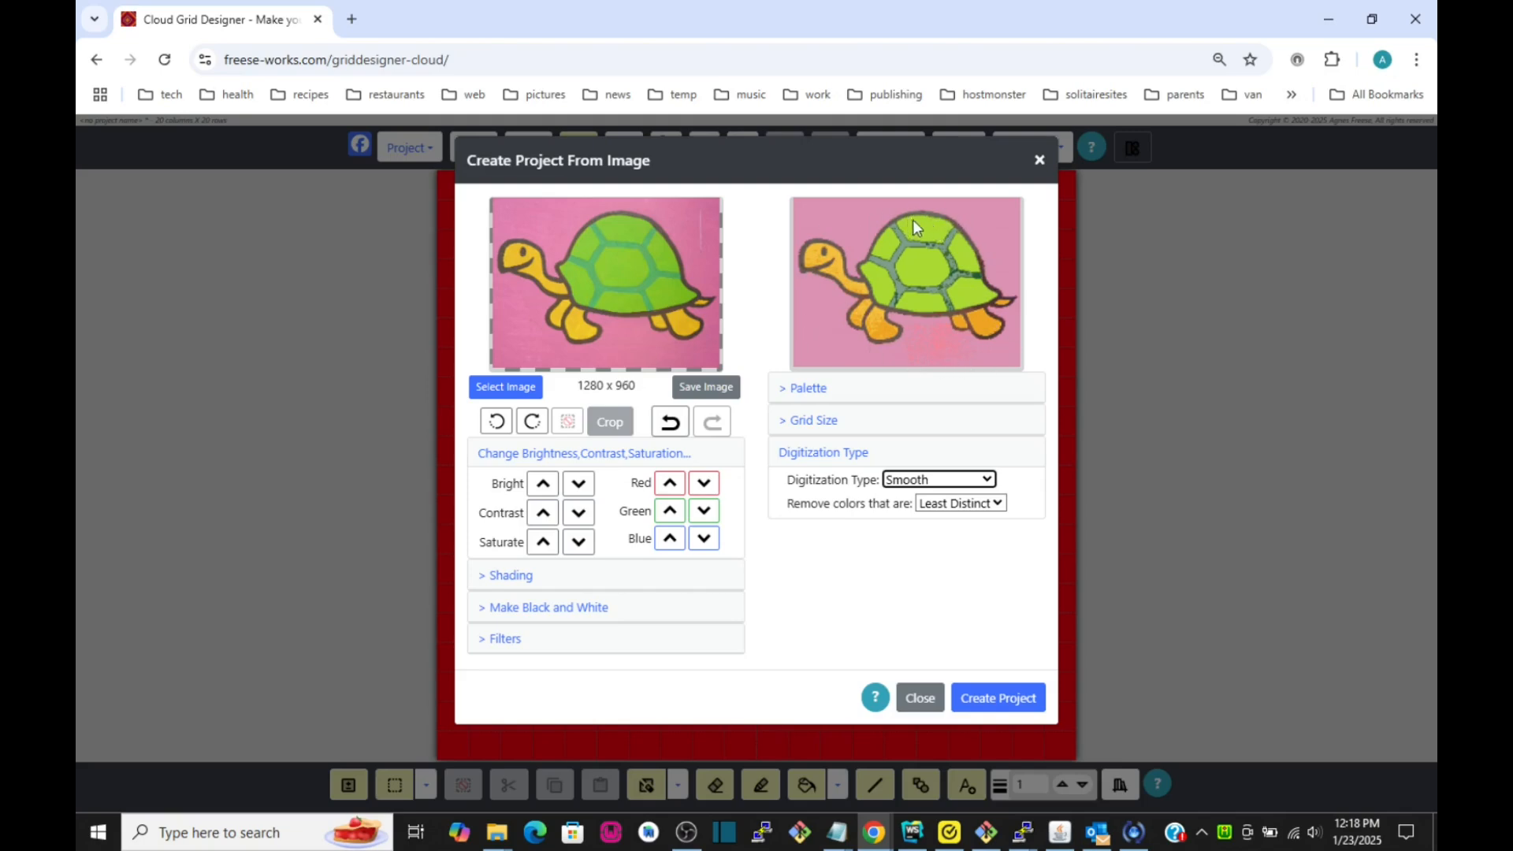
Limit the palette to a maximum of 5 colors
{"action": "left_click", "coordinate": [819, 401]}
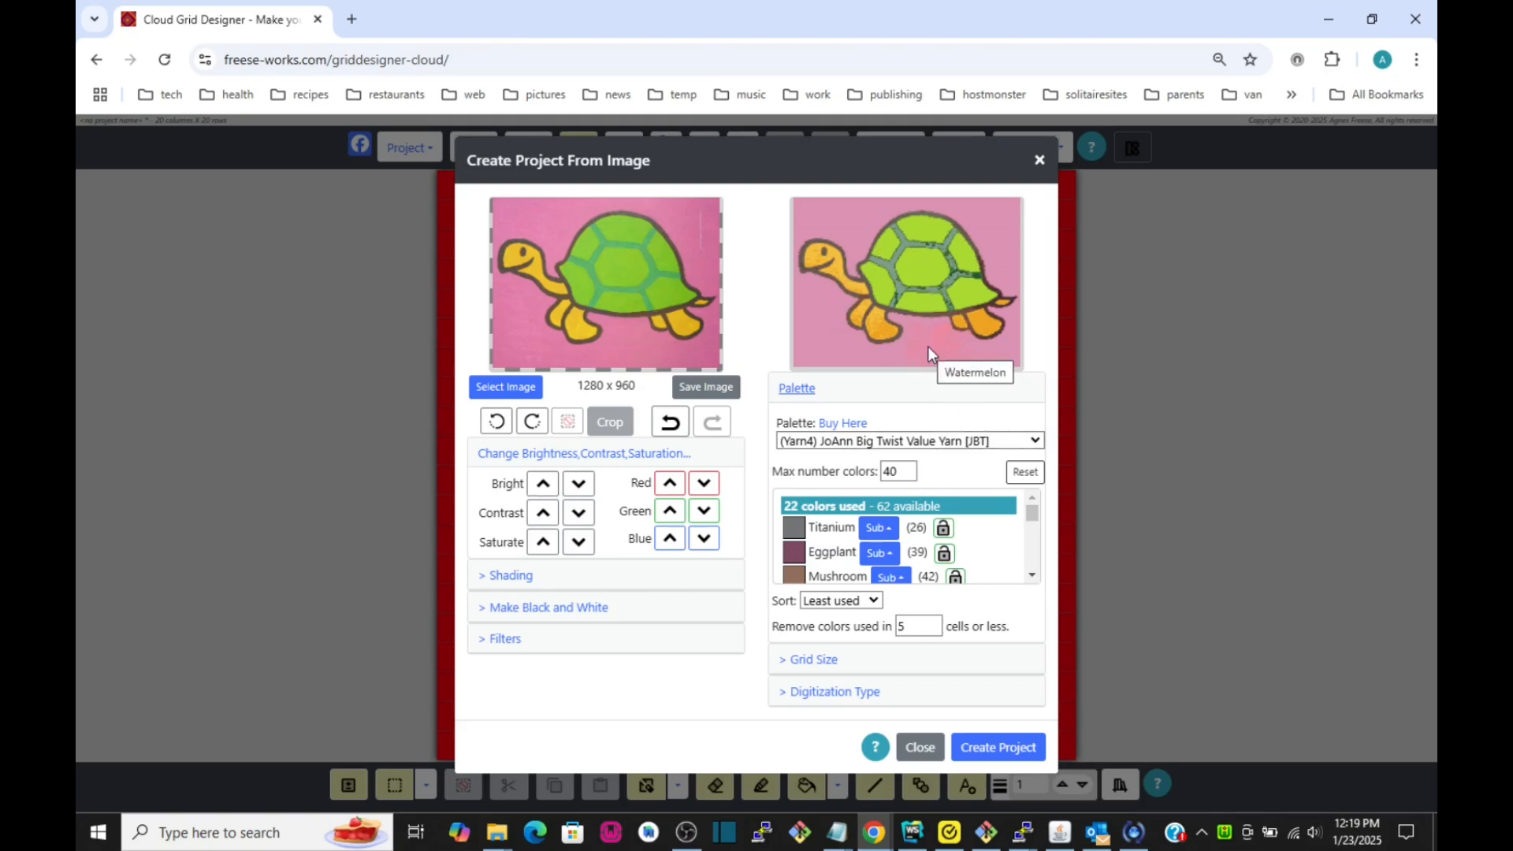
{"action": "mouse_move", "coordinate": [920, 339]}
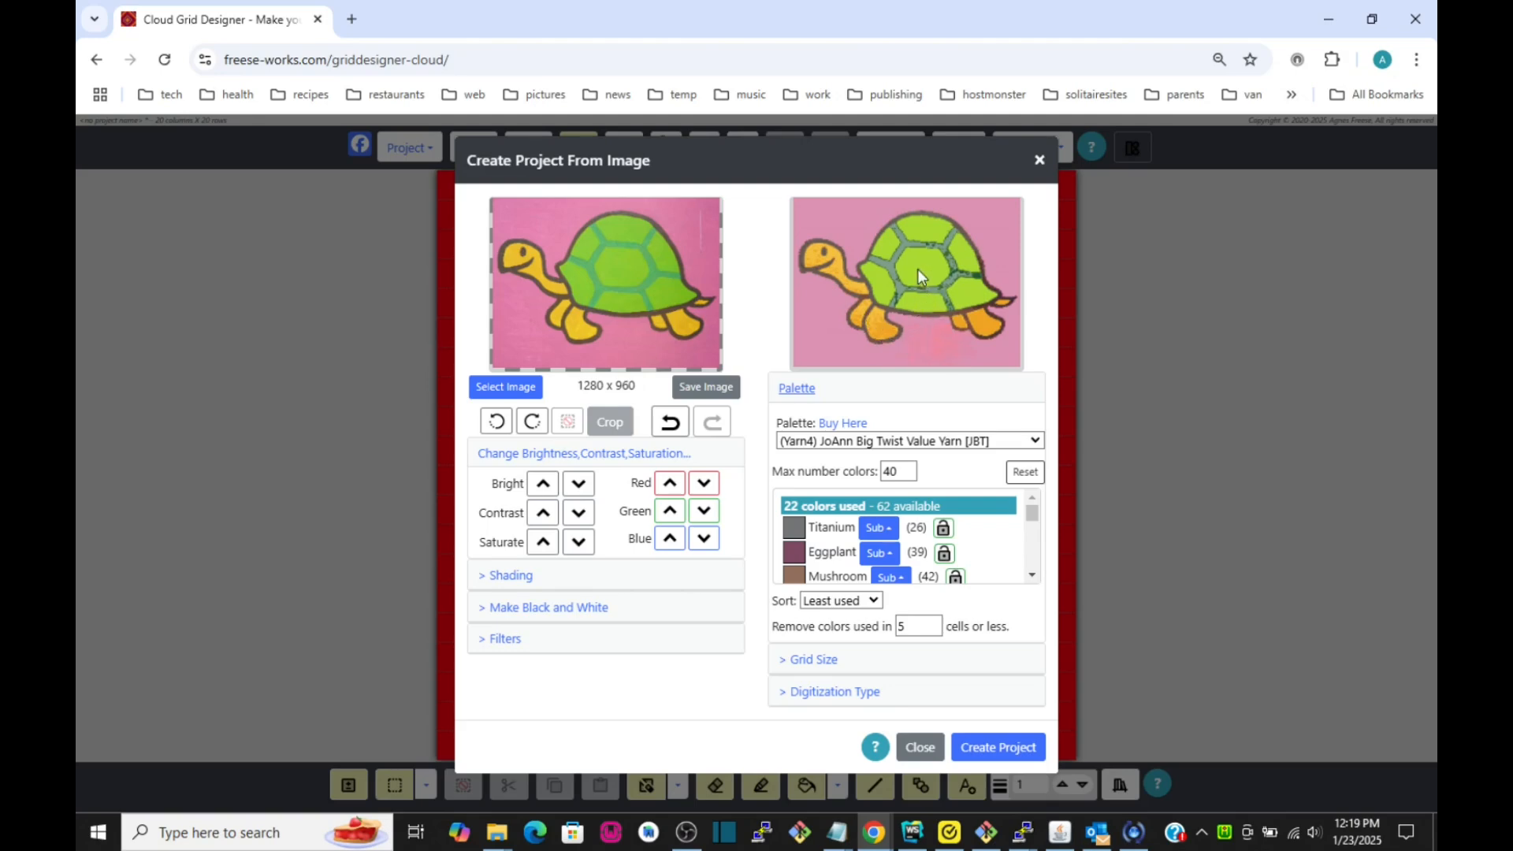
{"action": "double_click", "coordinate": [891, 470]}
{"action": "type", "text": "5"}
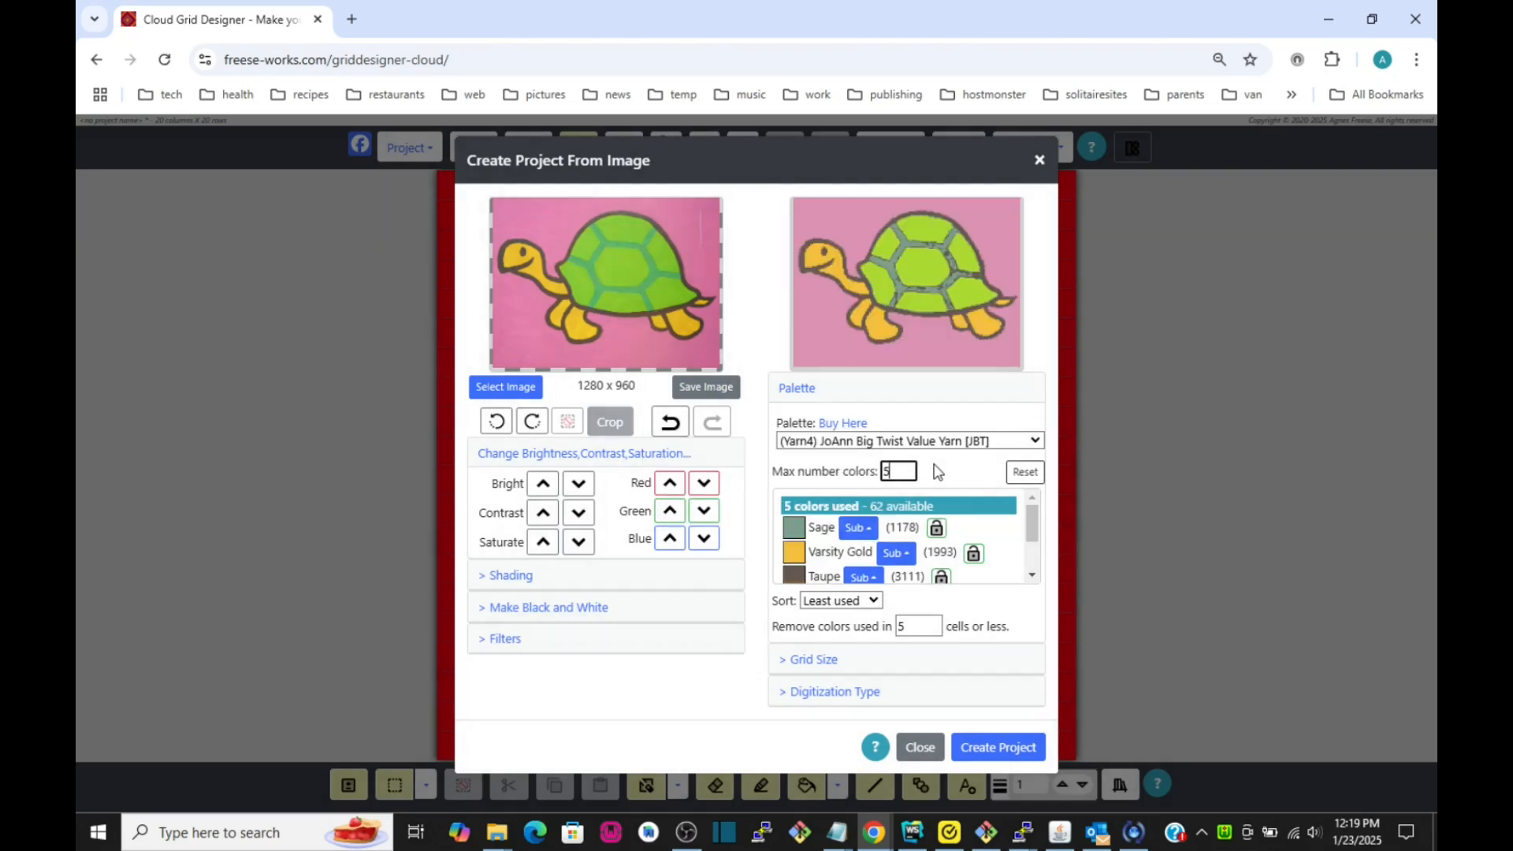
Substitute black for the Taupe color in the list of used colors
{"action": "left_click_drag", "start_coordinate": [1035, 522], "coordinate": [1037, 549]}
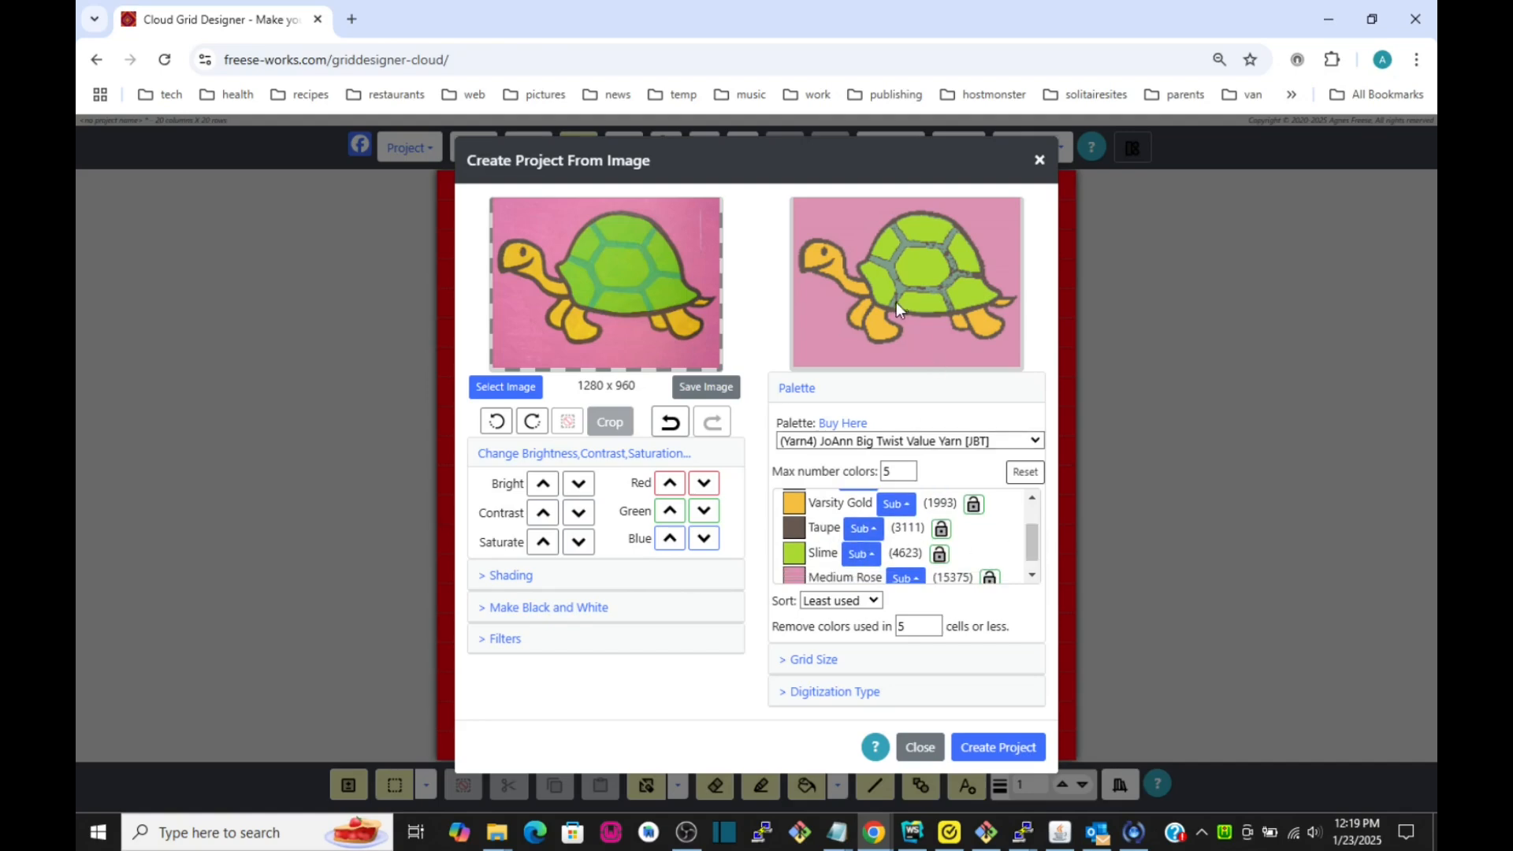
{"action": "mouse_move", "coordinate": [891, 311]}
{"action": "left_click", "coordinate": [864, 529]}
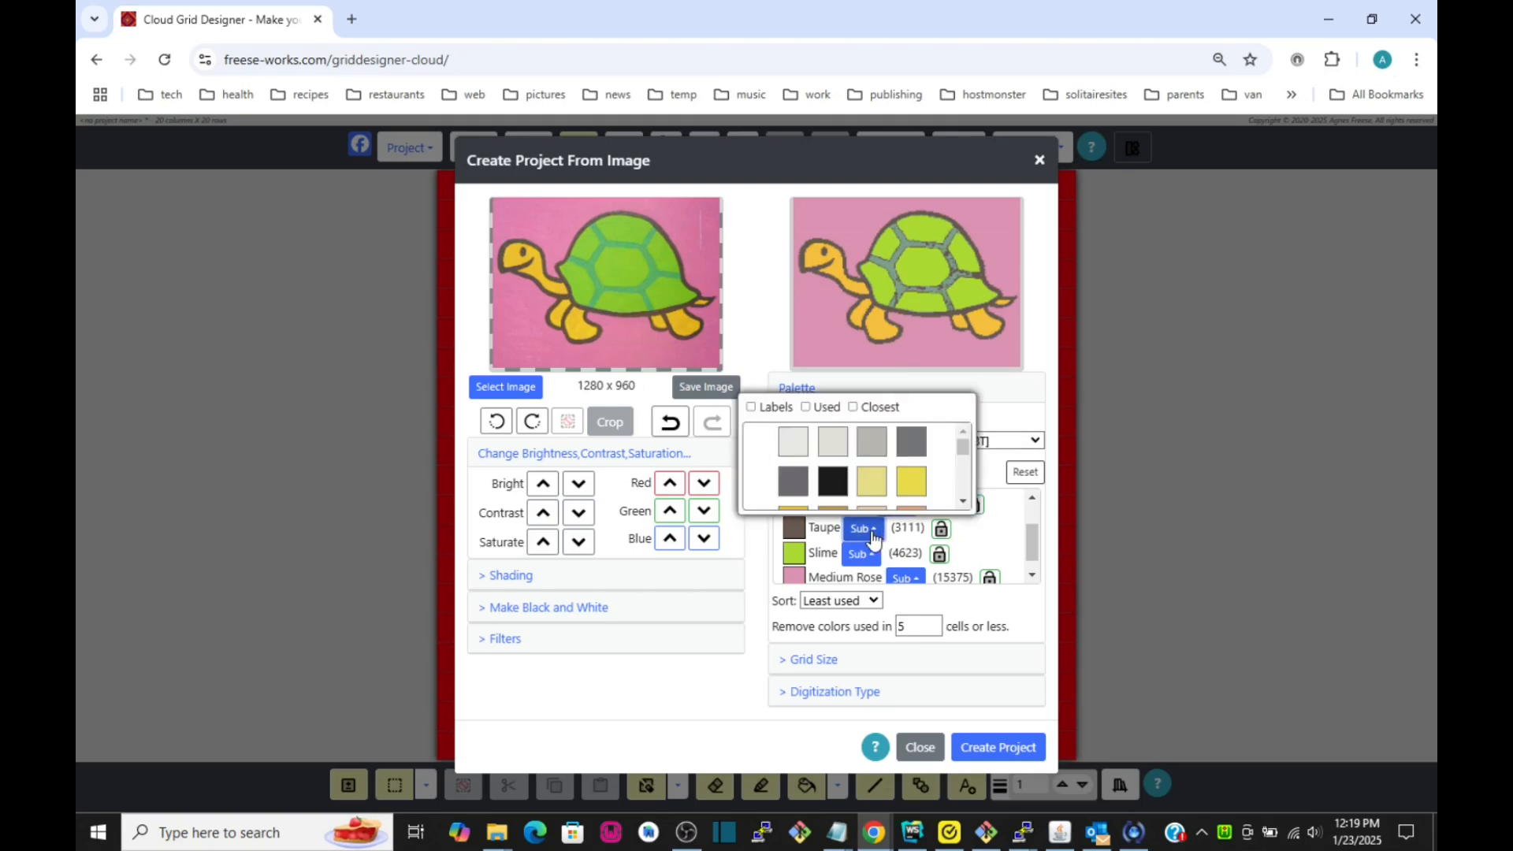
{"action": "left_click", "coordinate": [835, 482]}
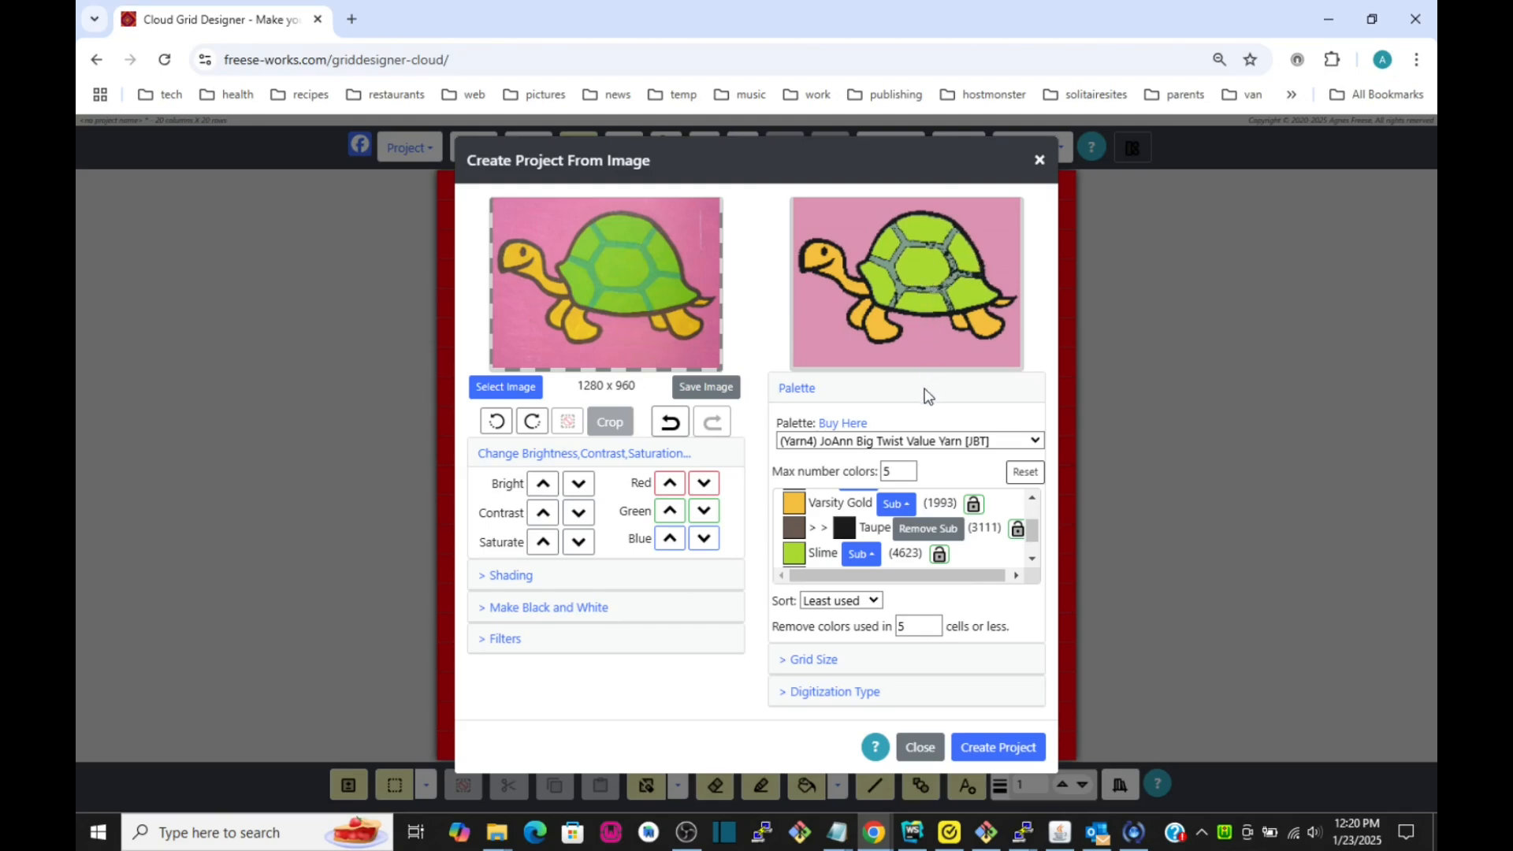
{"action": "scroll", "coordinate": [963, 538], "scroll_direction": "up", "scroll_amount": 2}
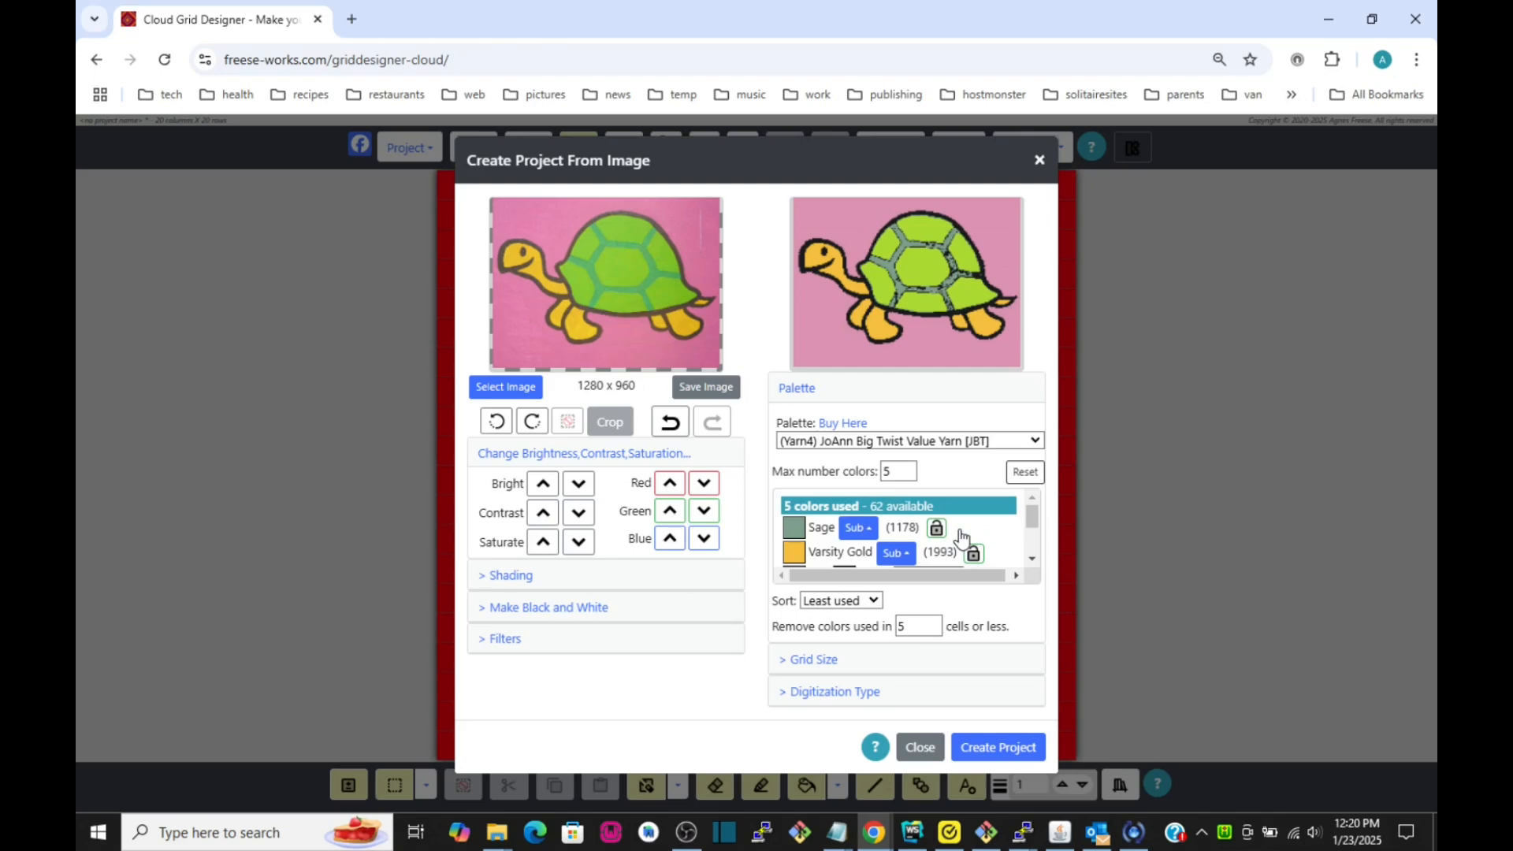
Create the project from the turtle image with the reduced palette, and skip saving it
{"action": "scroll", "coordinate": [960, 539], "scroll_direction": "down", "scroll_amount": 3}
{"action": "scroll", "coordinate": [959, 528], "scroll_direction": "up", "scroll_amount": 2}
{"action": "scroll", "coordinate": [958, 528], "scroll_direction": "down", "scroll_amount": 3}
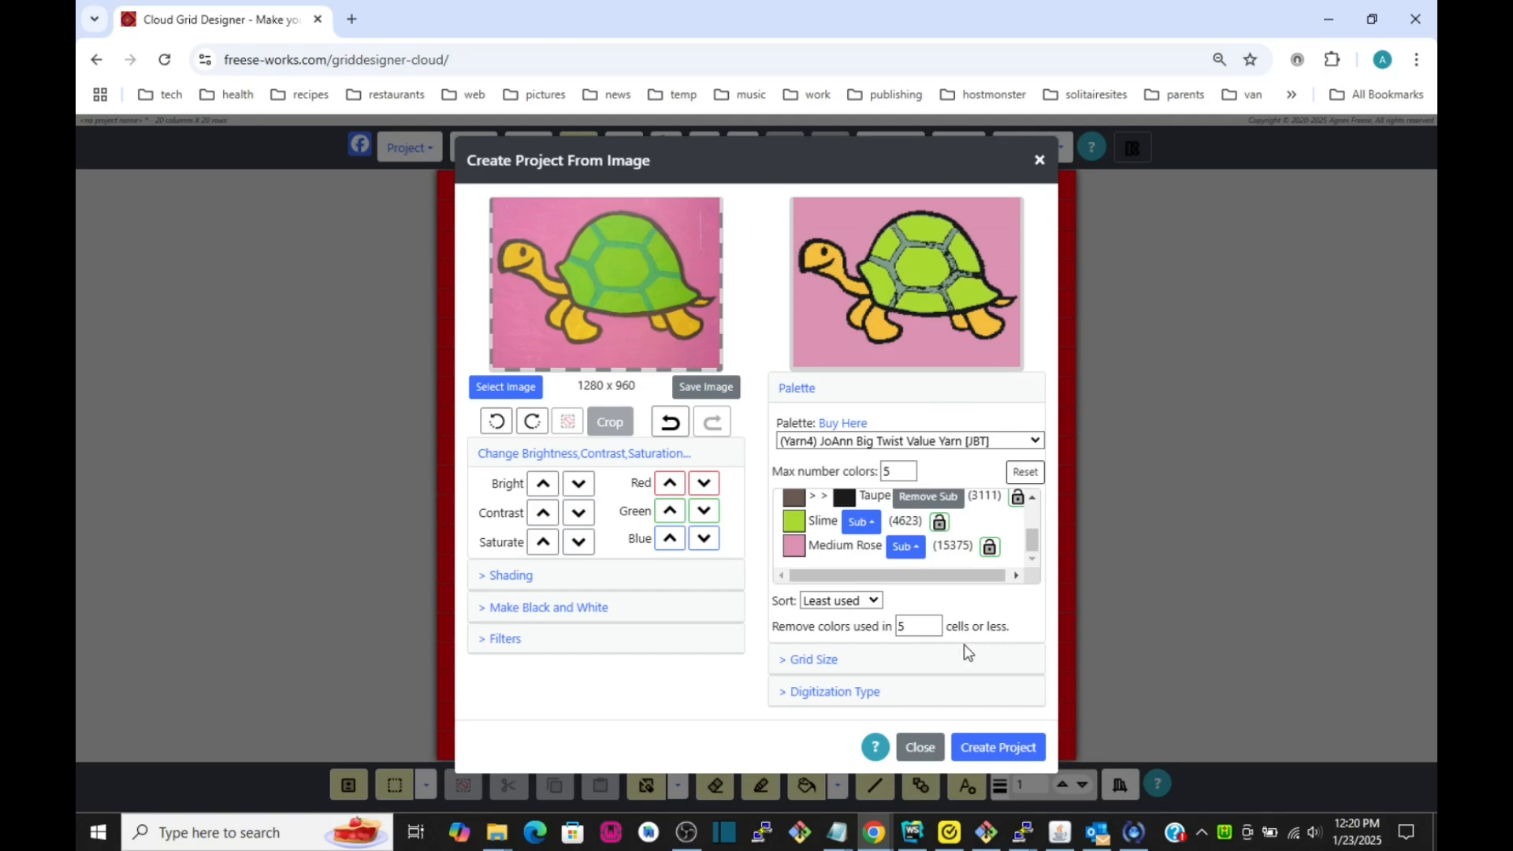
{"action": "left_click", "coordinate": [983, 750]}
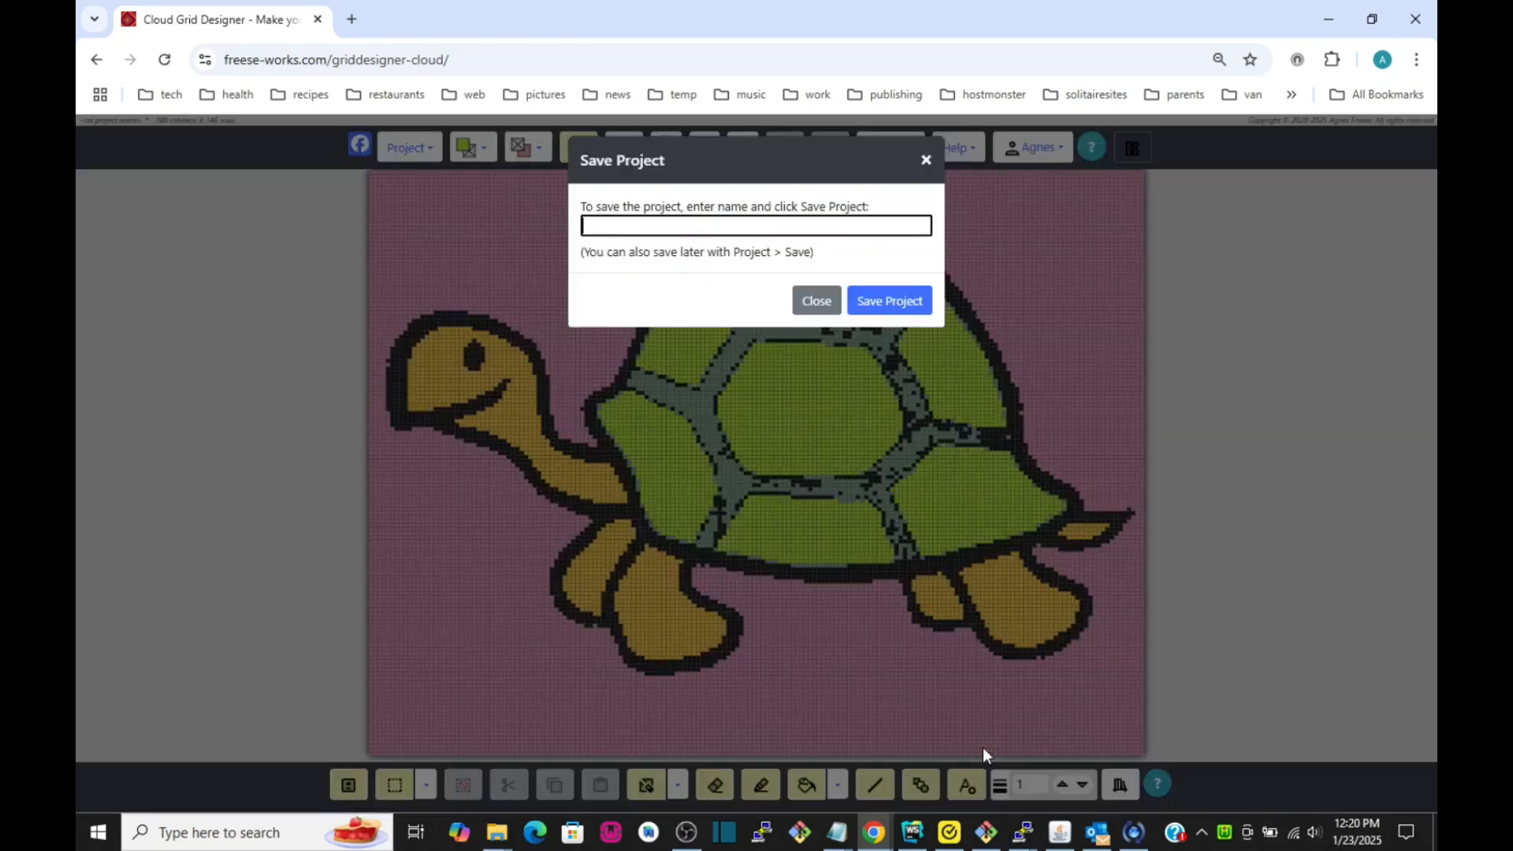
{"action": "left_click", "coordinate": [815, 301]}
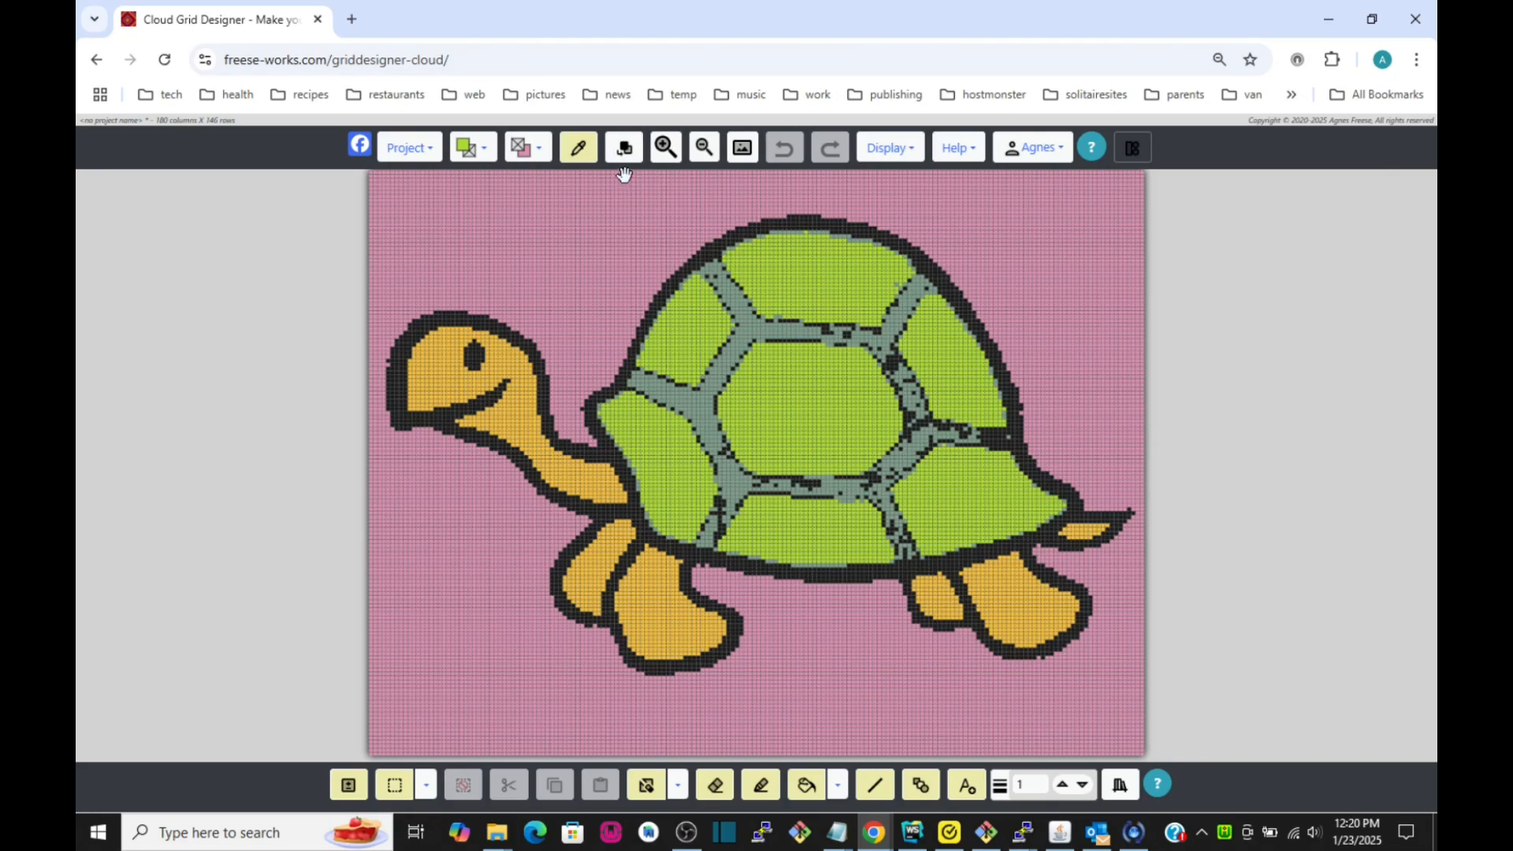
Turn on the display of the cell color over the enlarged turtle grid
{"action": "left_click", "coordinate": [665, 151]}
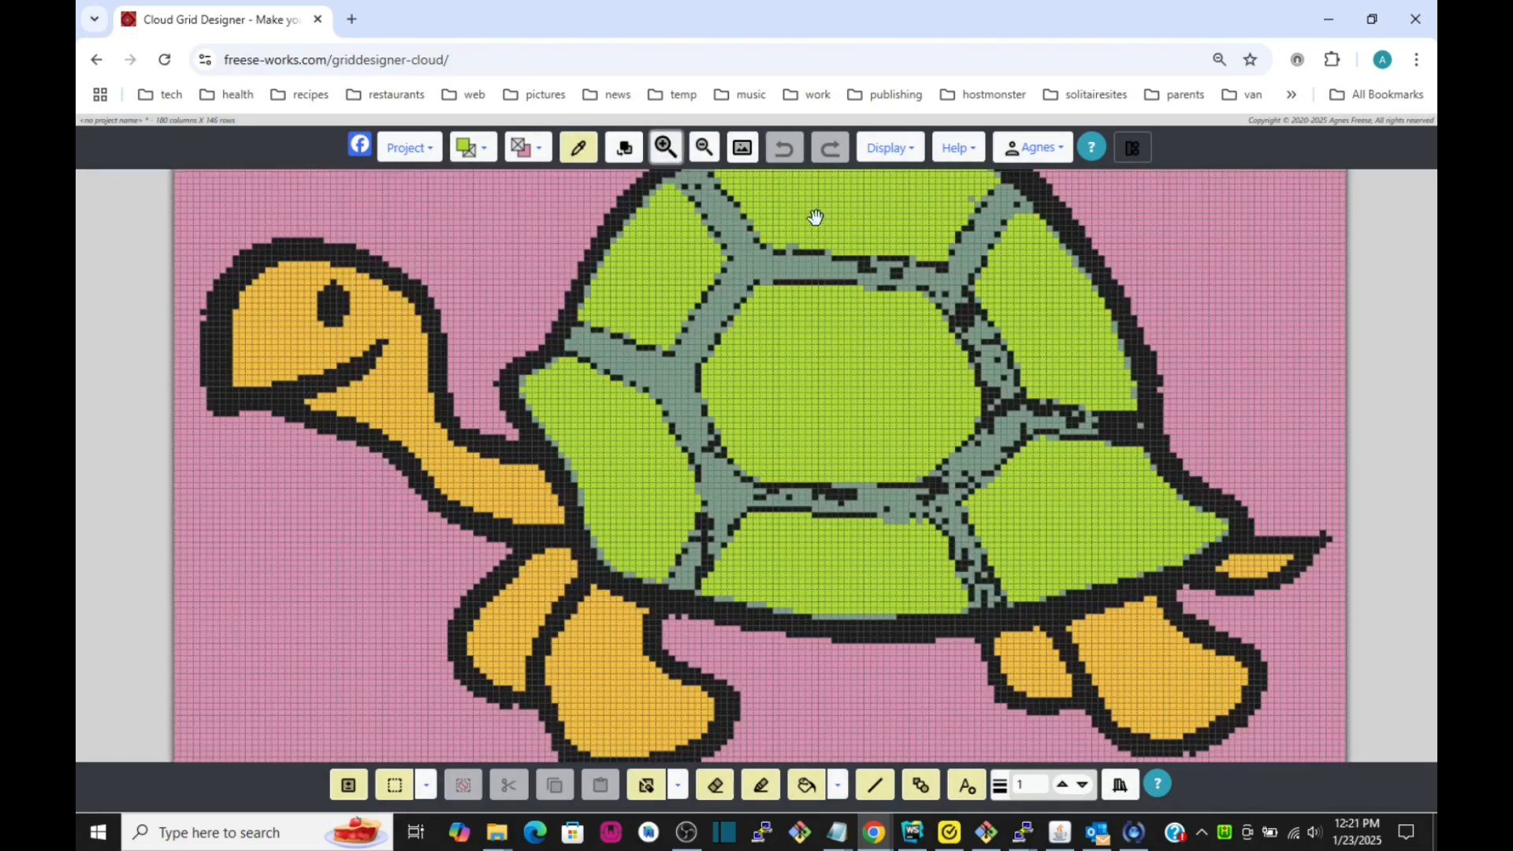
{"action": "left_click_drag", "start_coordinate": [831, 219], "coordinate": [767, 301]}
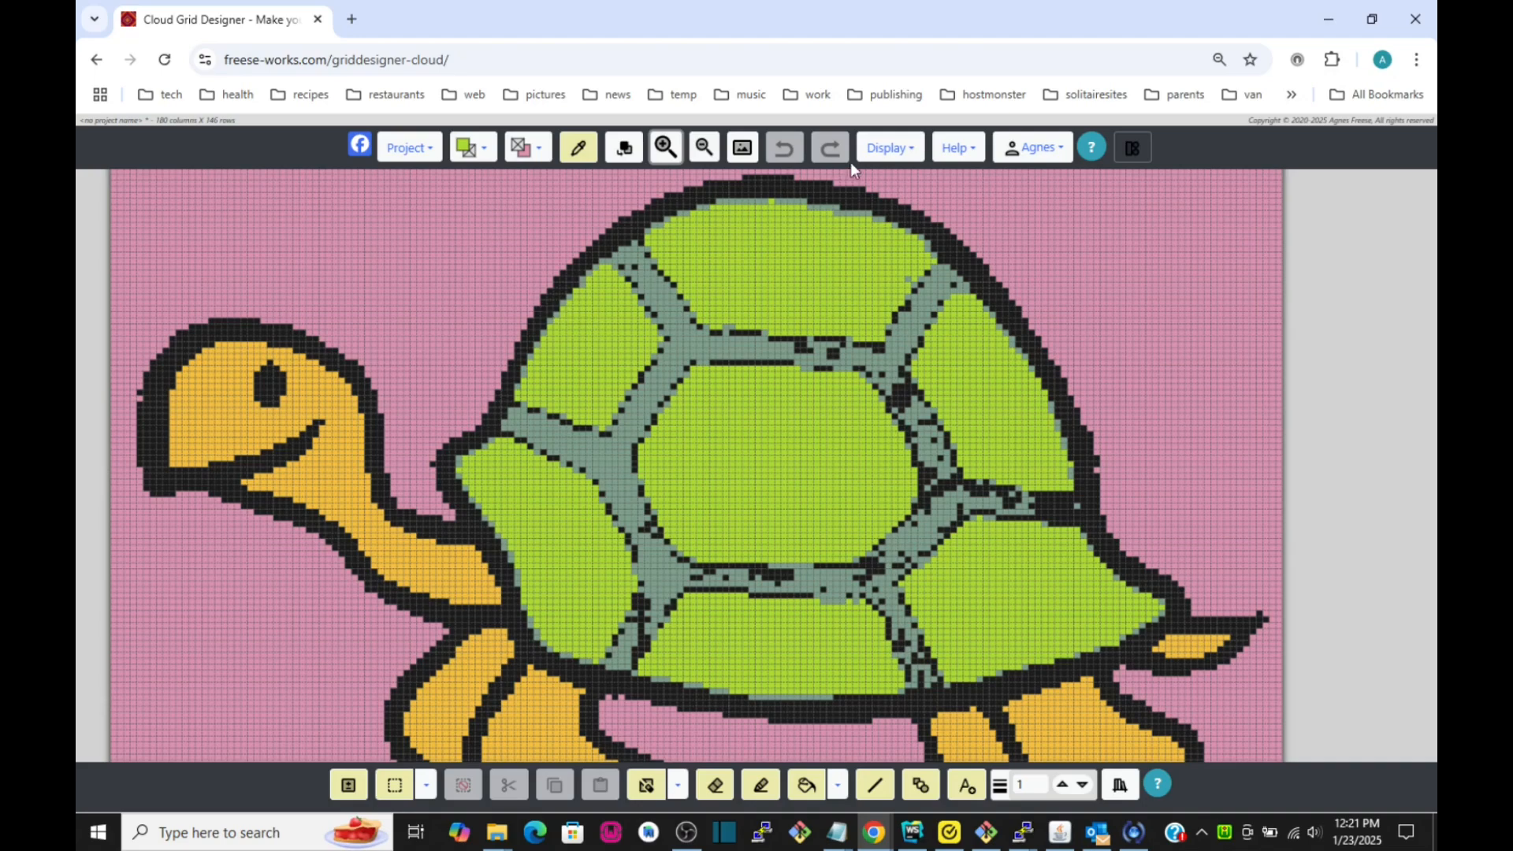
{"action": "left_click", "coordinate": [887, 148]}
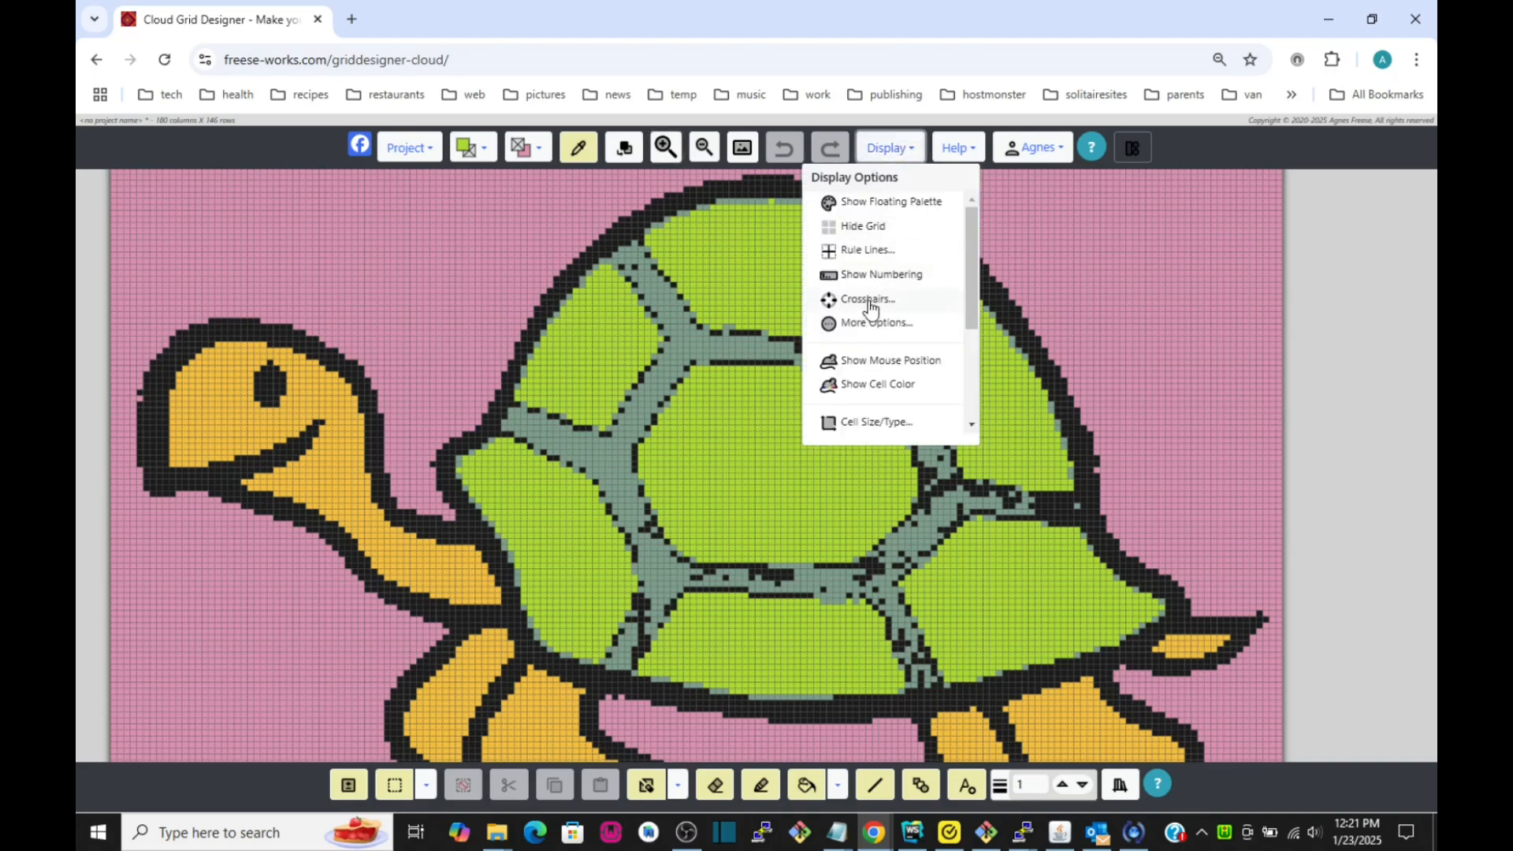
{"action": "left_click", "coordinate": [863, 387]}
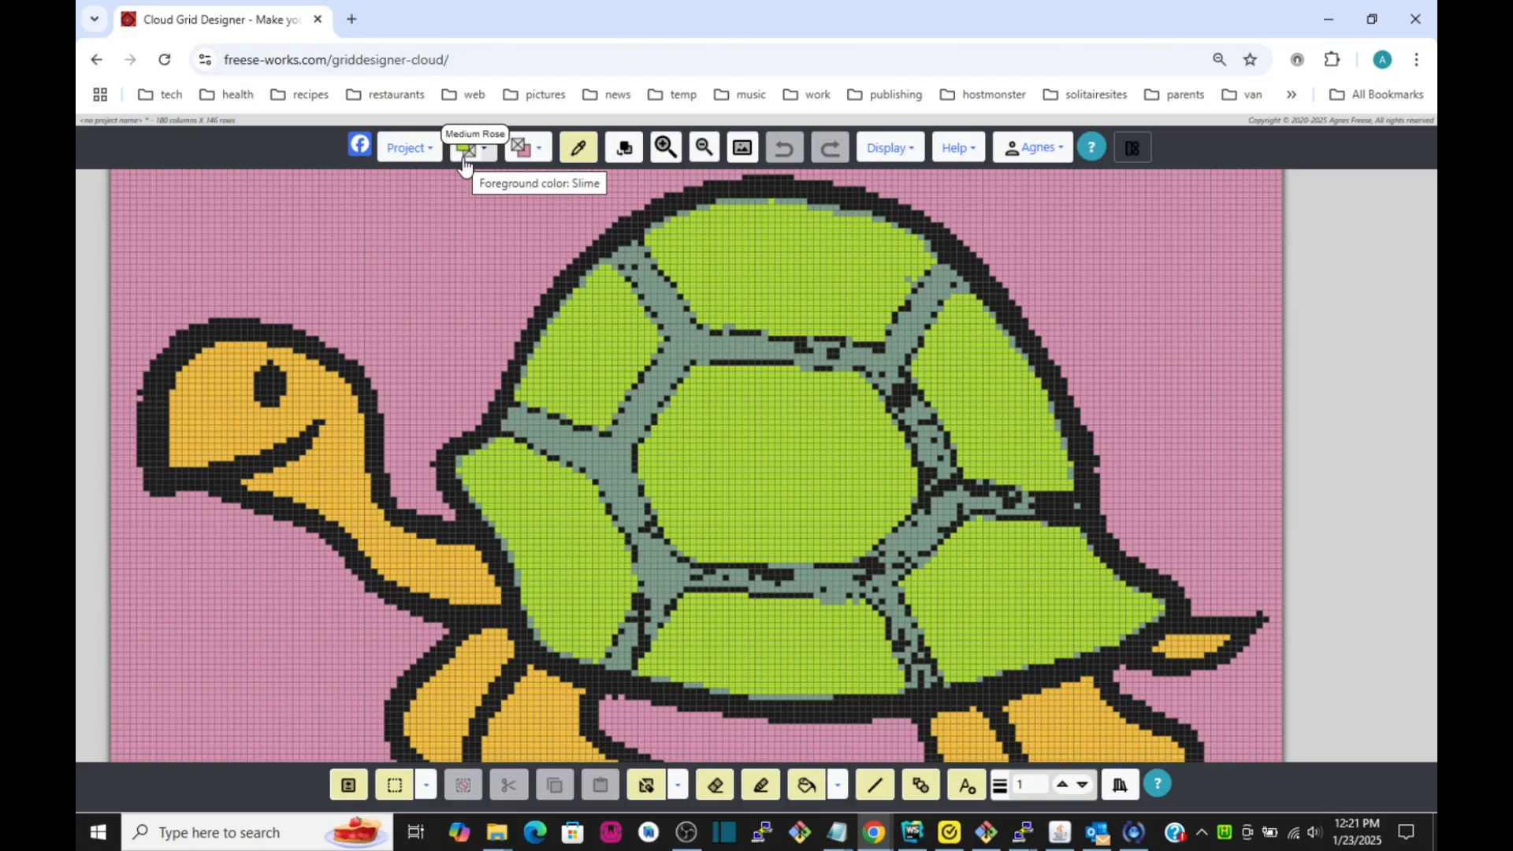
Limit the background color choices to the used colors and set the background color to black
{"action": "left_click", "coordinate": [542, 152]}
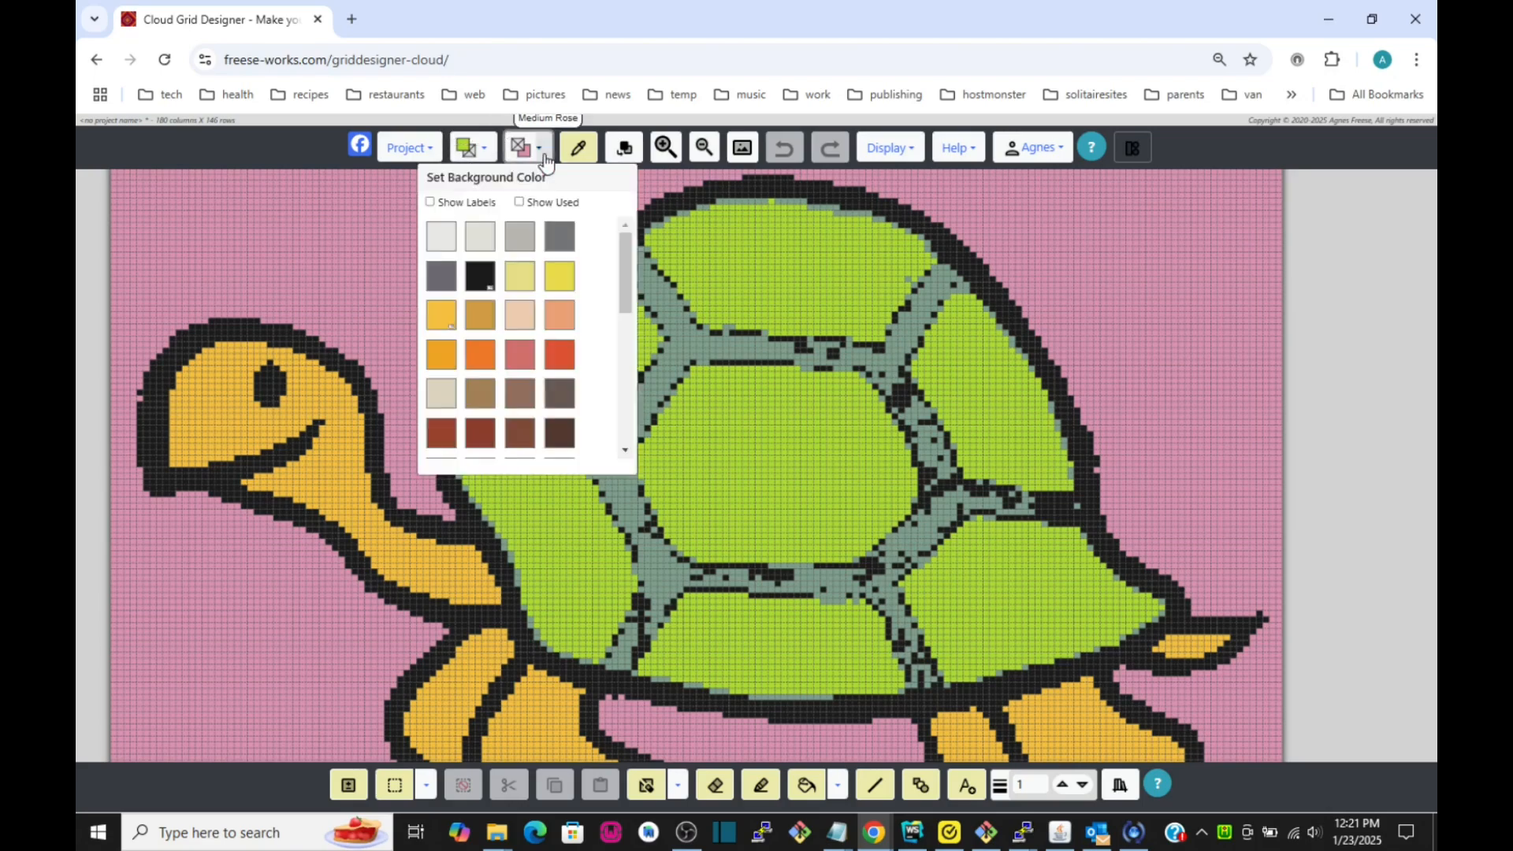
{"action": "left_click", "coordinate": [520, 203]}
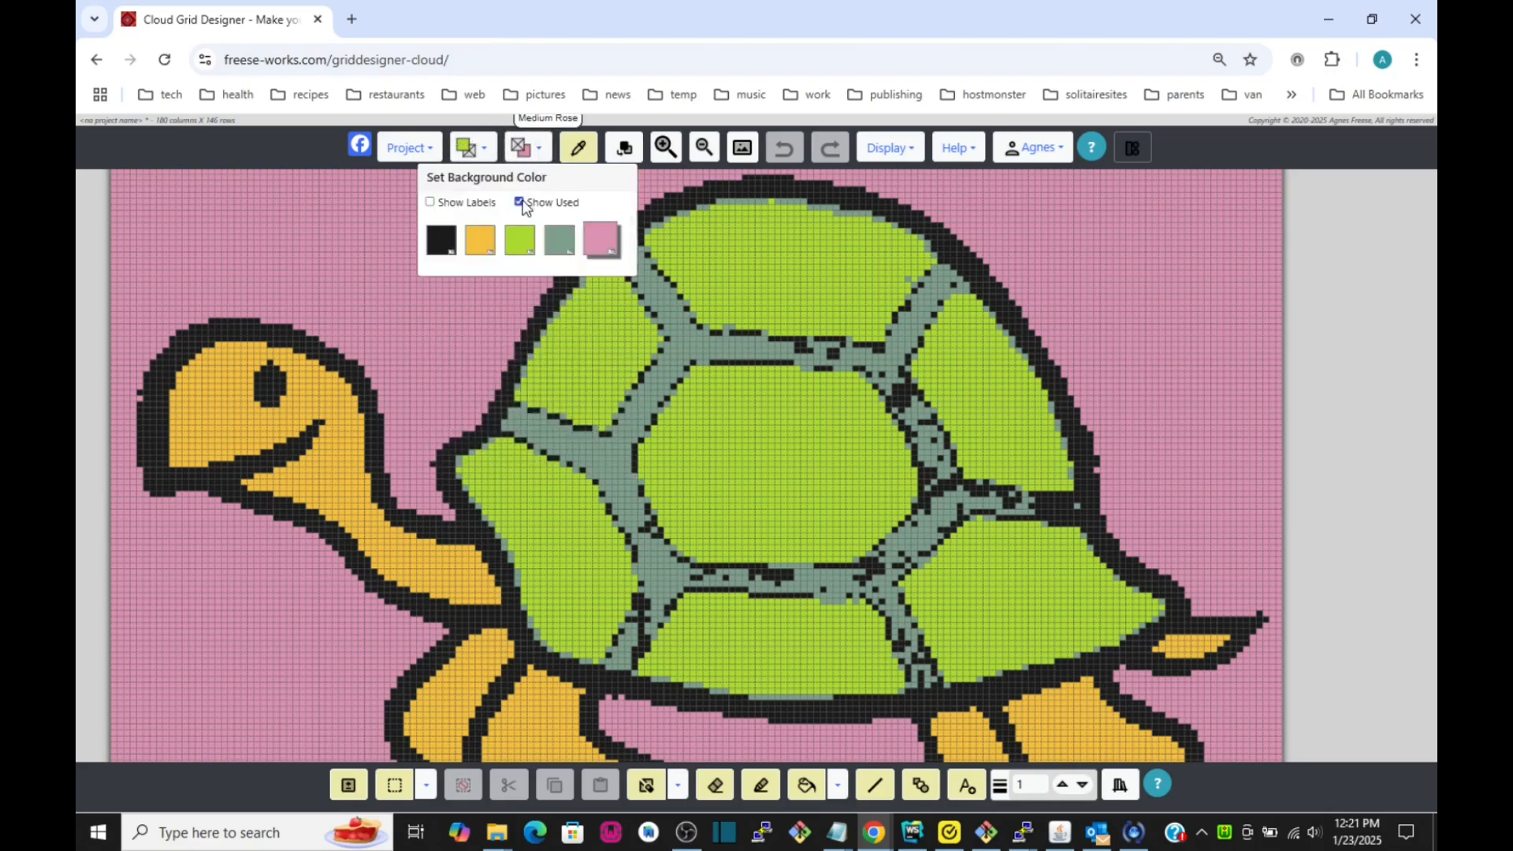
{"action": "left_click", "coordinate": [442, 248]}
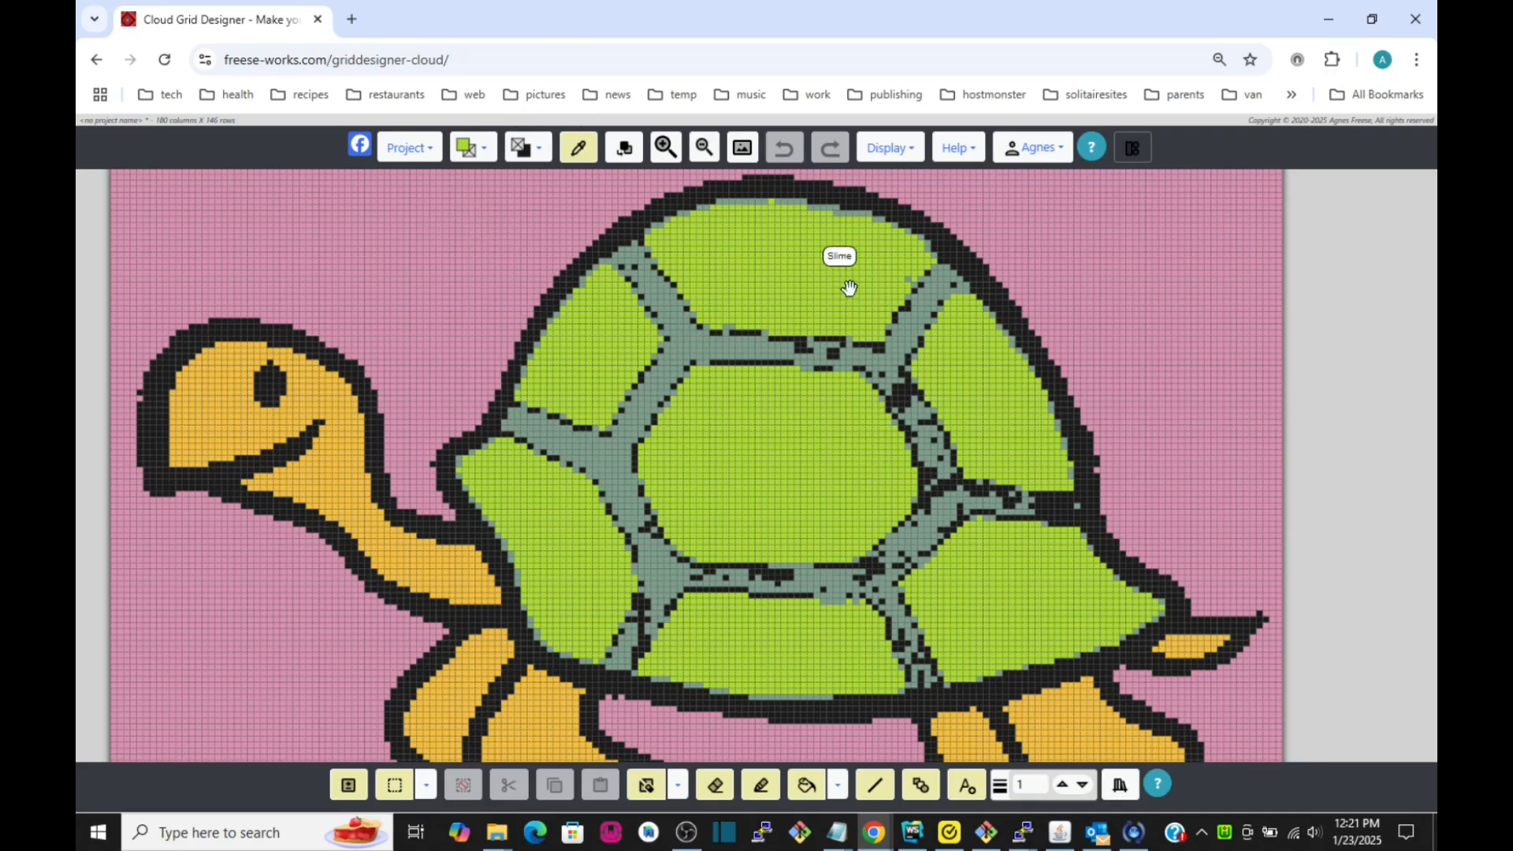
{"action": "left_click", "coordinate": [895, 158]}
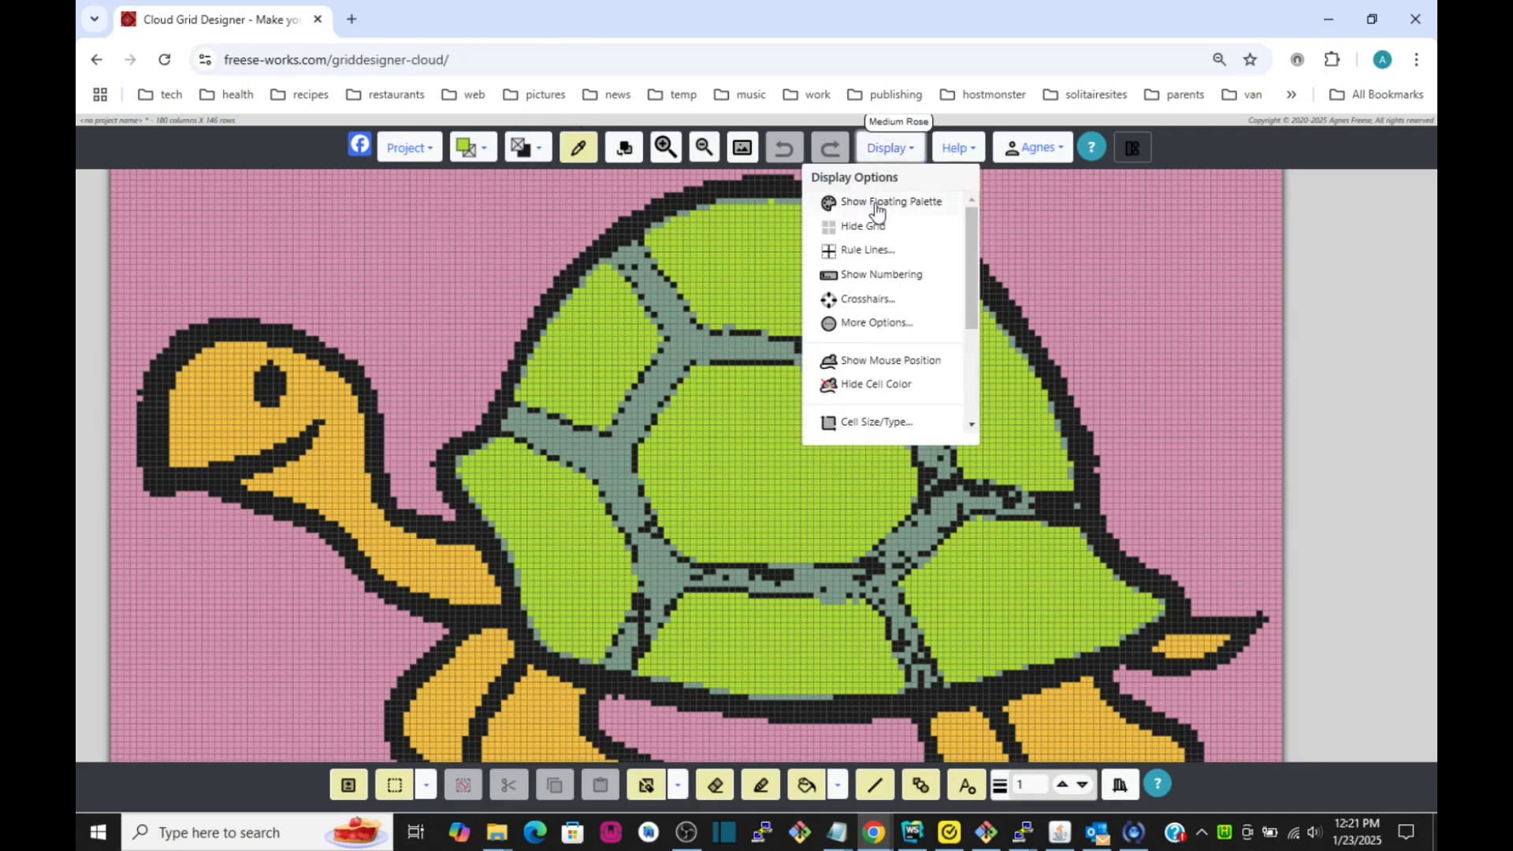
{"action": "left_click", "coordinate": [889, 147]}
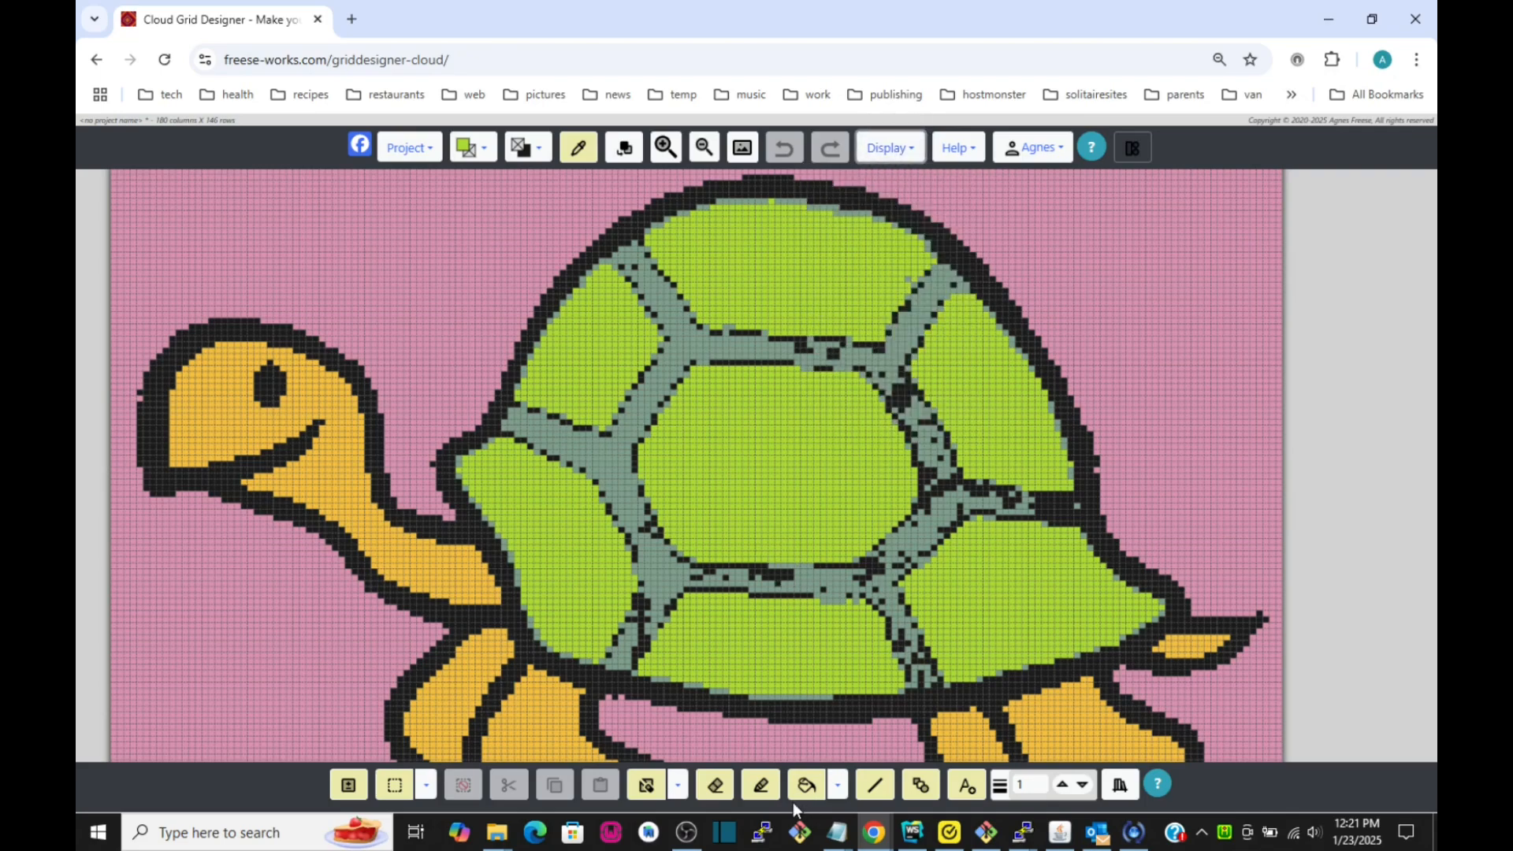
Apply Fill edge with Slime to the upper-left, top, right, lower-right and bottom green sections of the shell
{"action": "left_click", "coordinate": [838, 787]}
{"action": "left_click", "coordinate": [788, 711]}
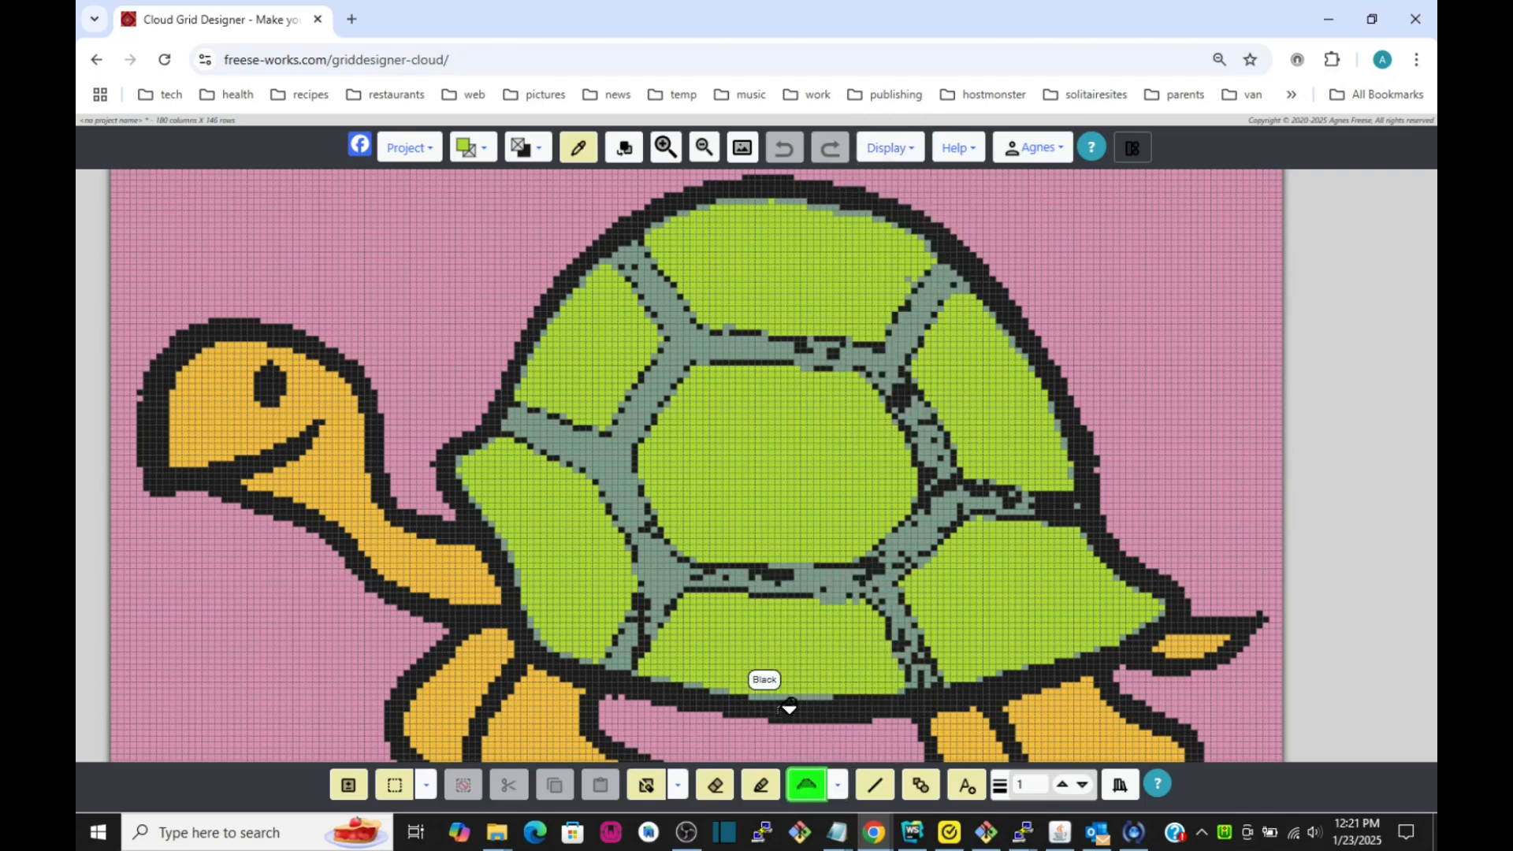
{"action": "left_click", "coordinate": [604, 340]}
{"action": "left_click", "coordinate": [779, 281]}
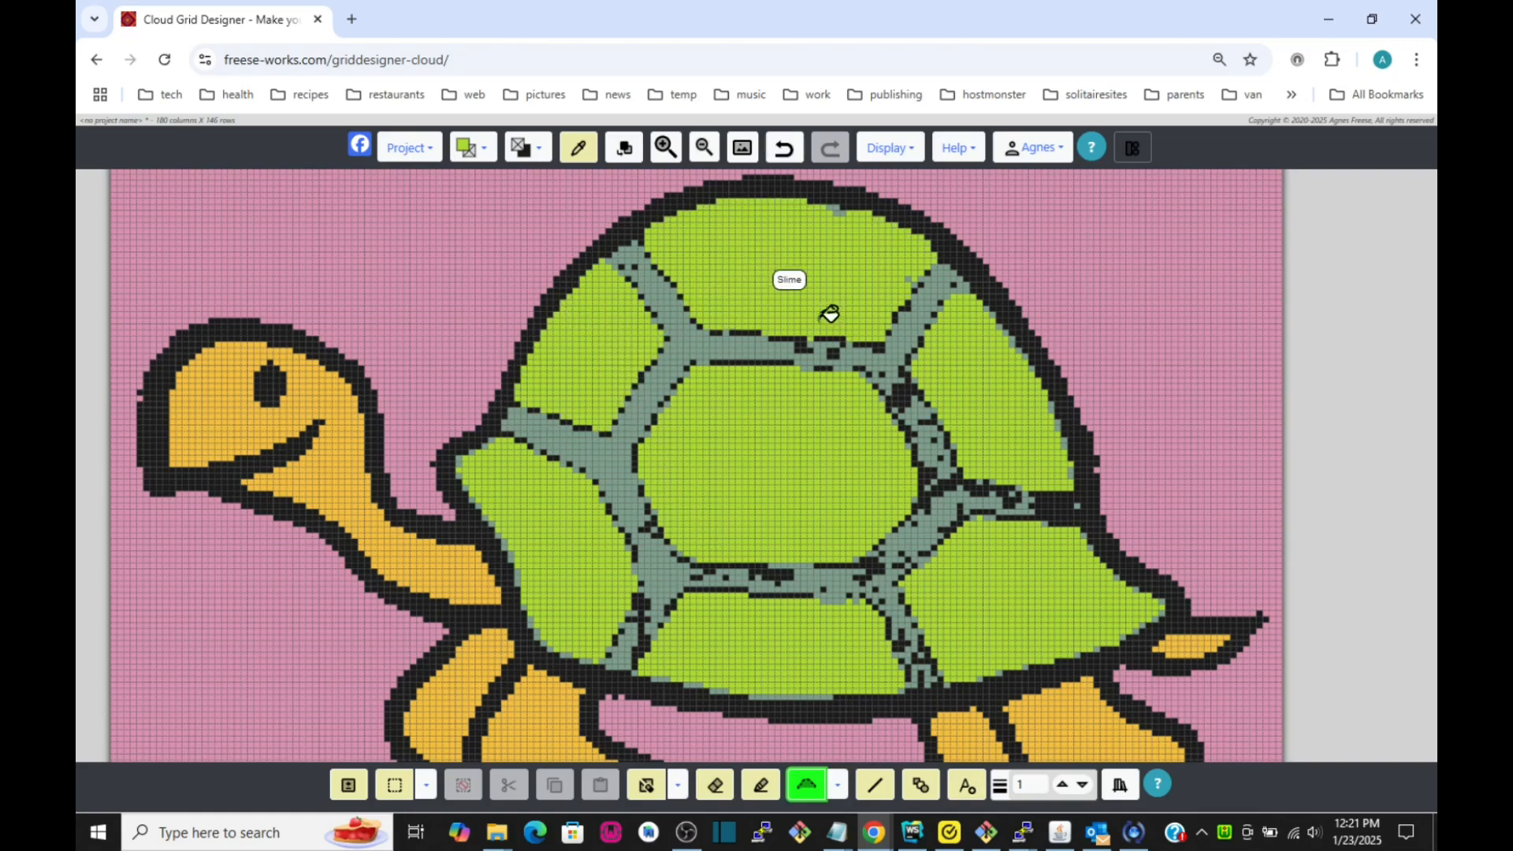
{"action": "left_click", "coordinate": [976, 376]}
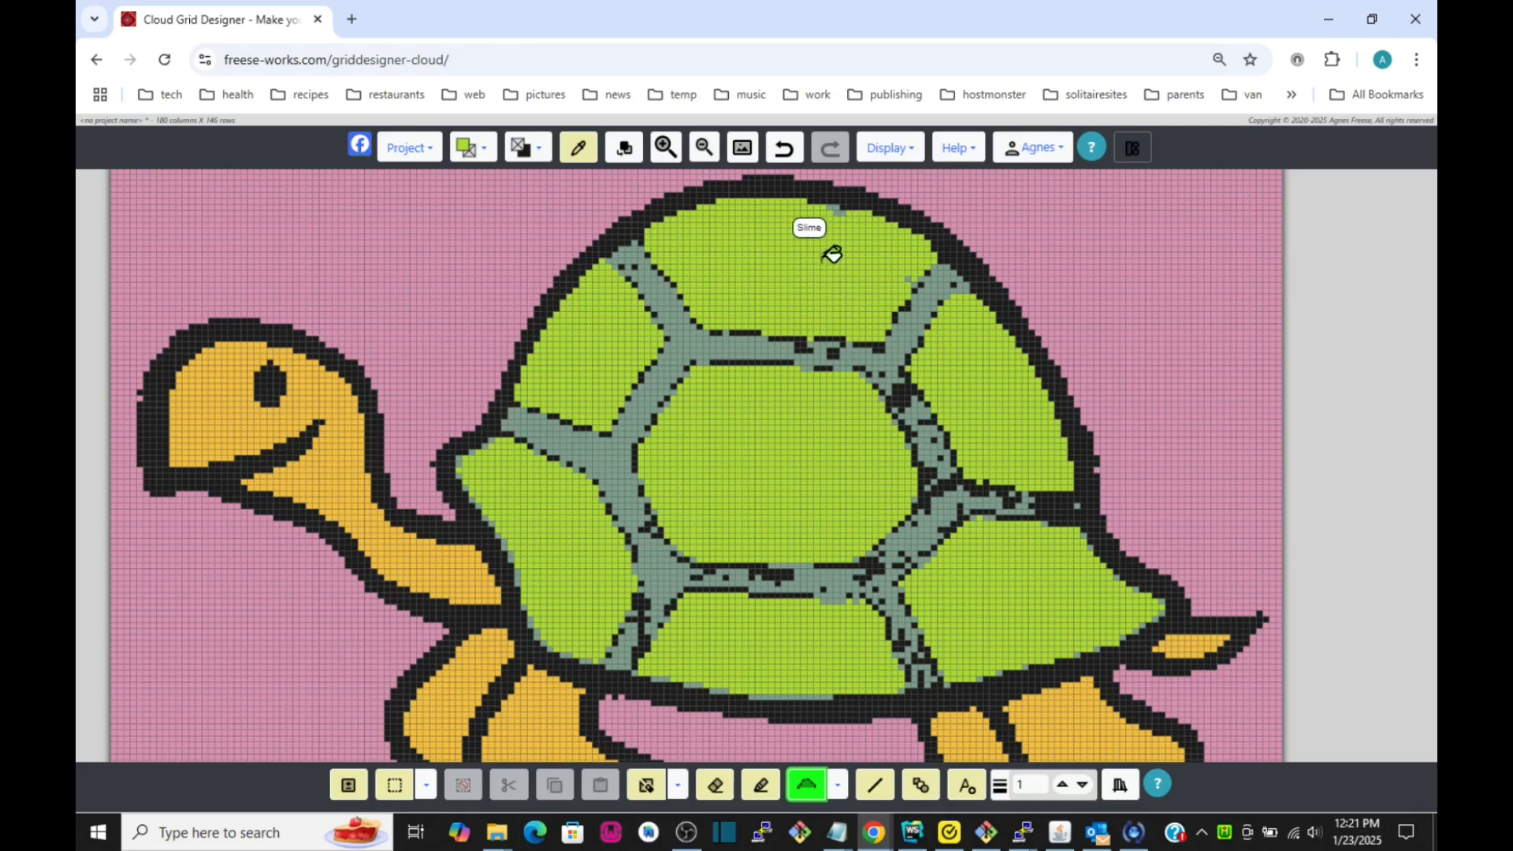
{"action": "left_click", "coordinate": [990, 619]}
{"action": "left_click", "coordinate": [816, 653]}
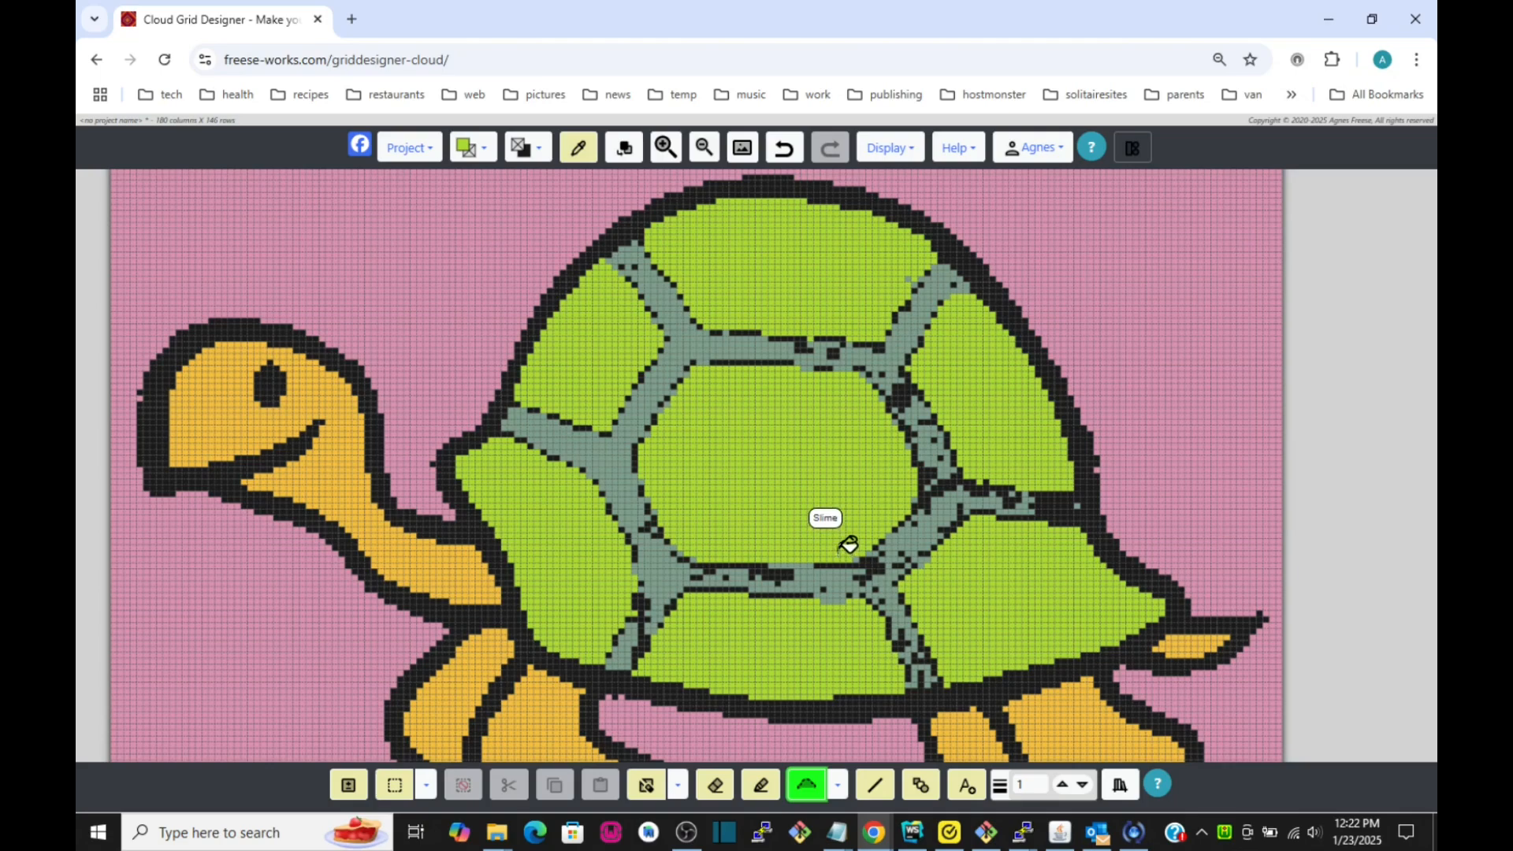
{"action": "left_click", "coordinate": [839, 785]}
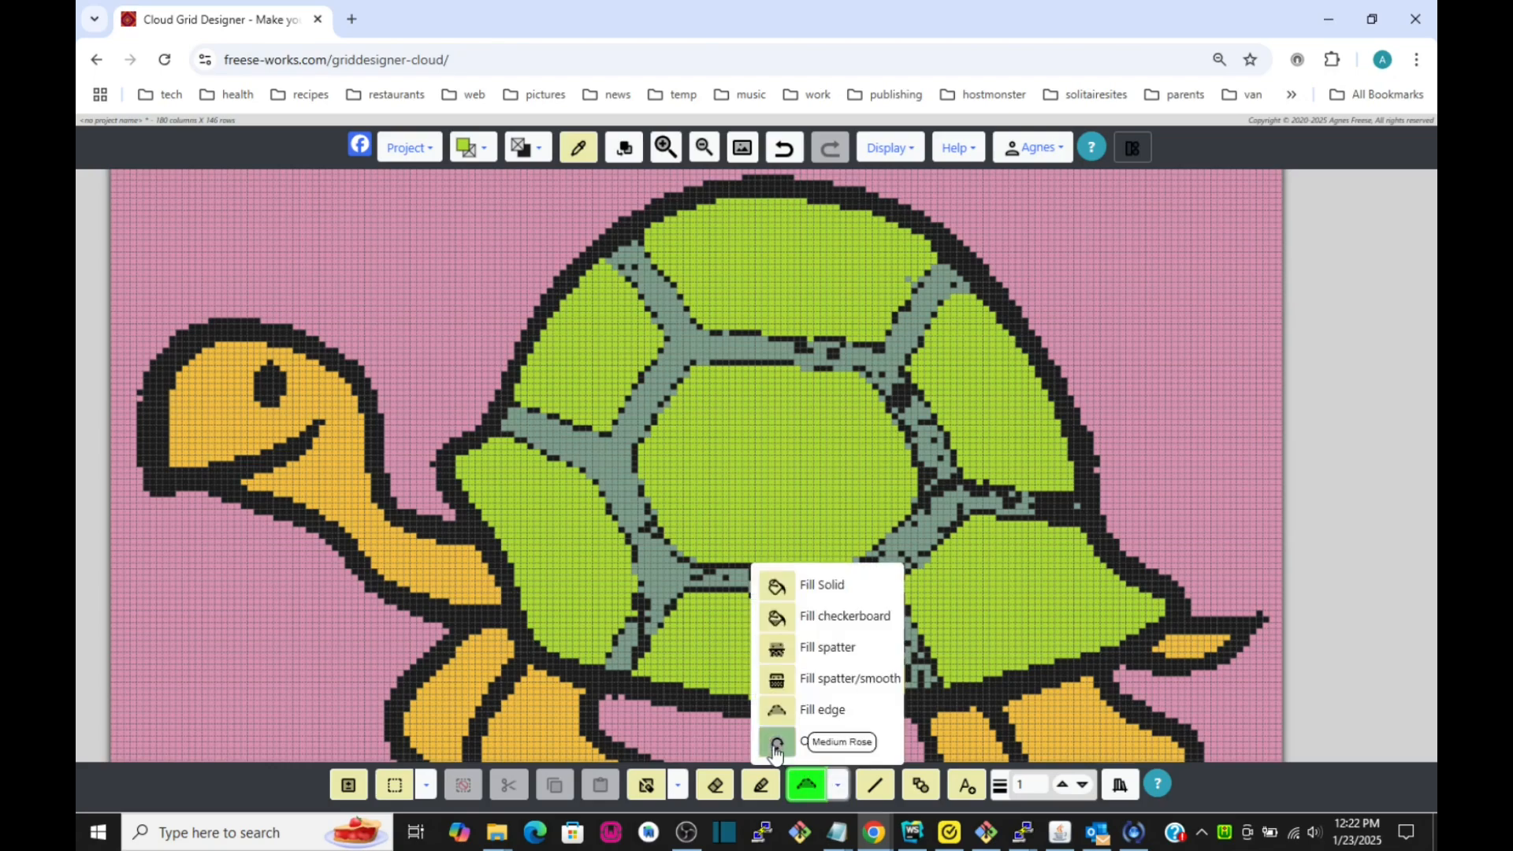
{"action": "left_click", "coordinate": [841, 785]}
{"action": "left_click", "coordinate": [812, 787]}
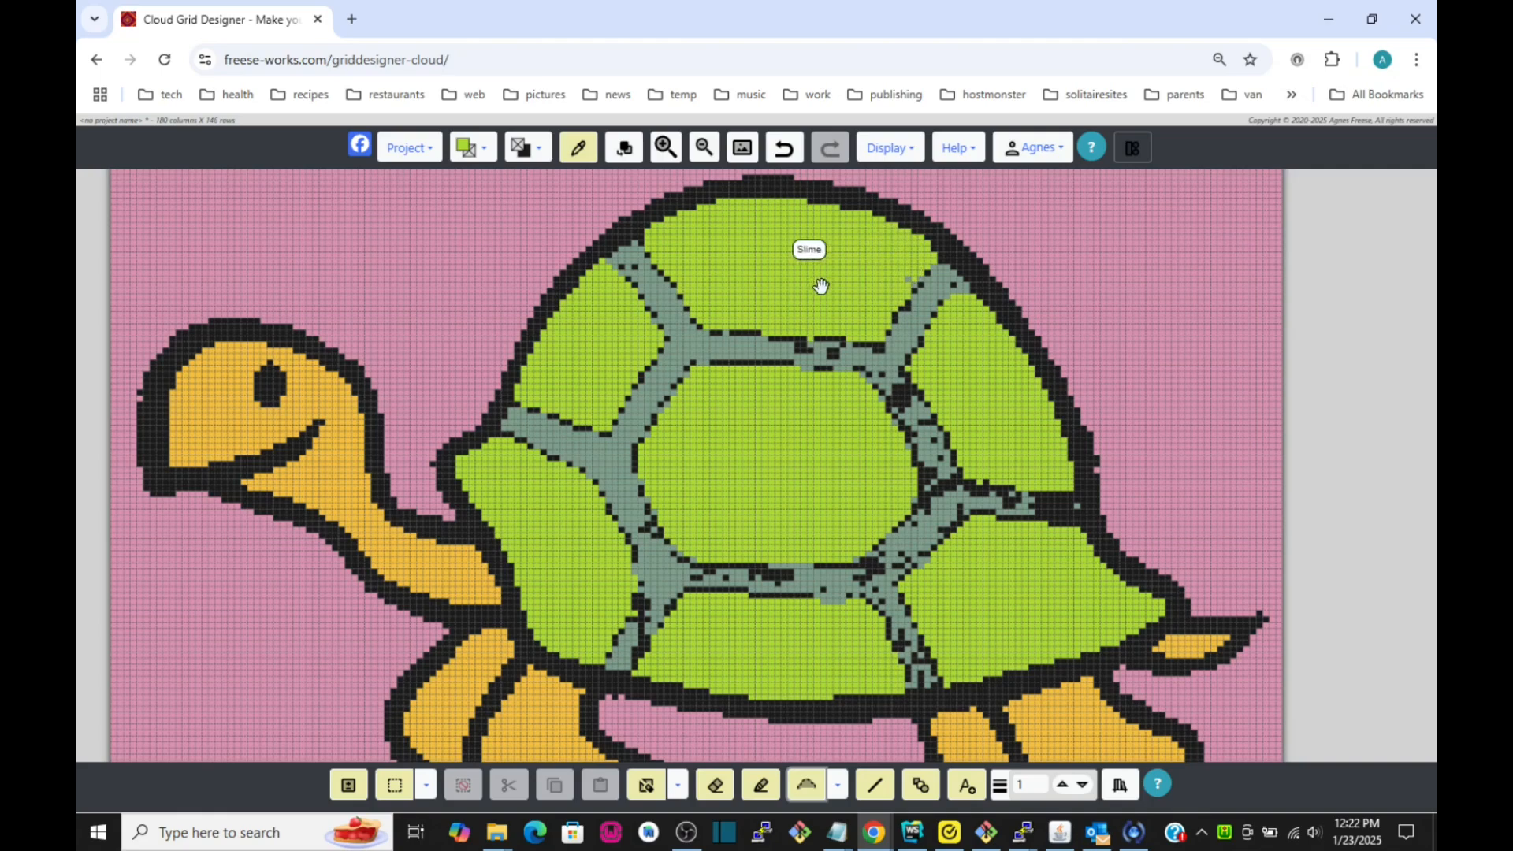
Activate the pencil and set the foreground color to Sage from the used colors
{"action": "left_click", "coordinate": [777, 793]}
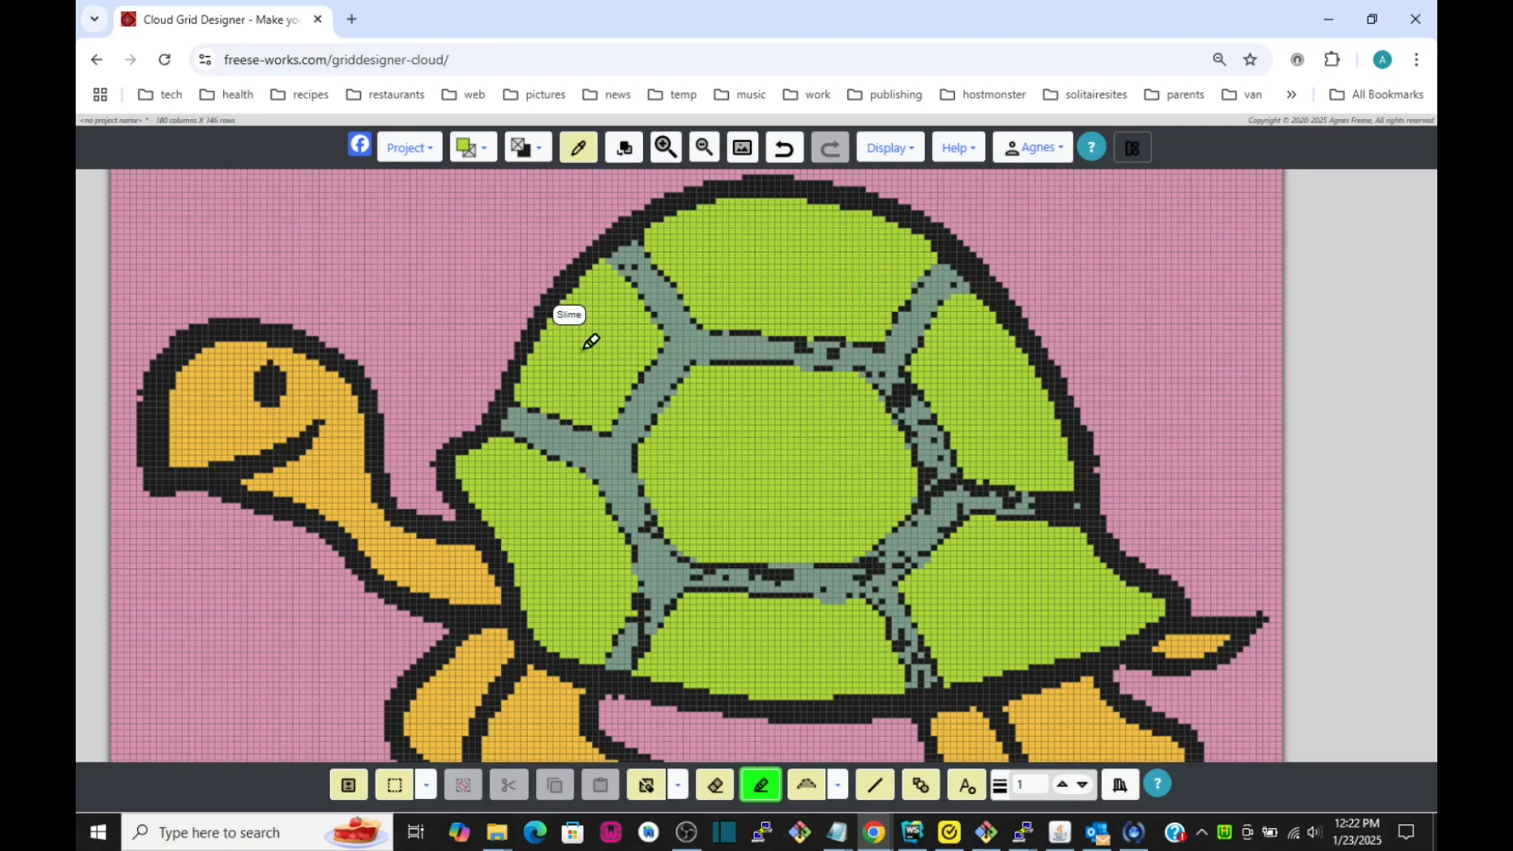
{"action": "left_click", "coordinate": [484, 150]}
{"action": "left_click", "coordinate": [465, 202]}
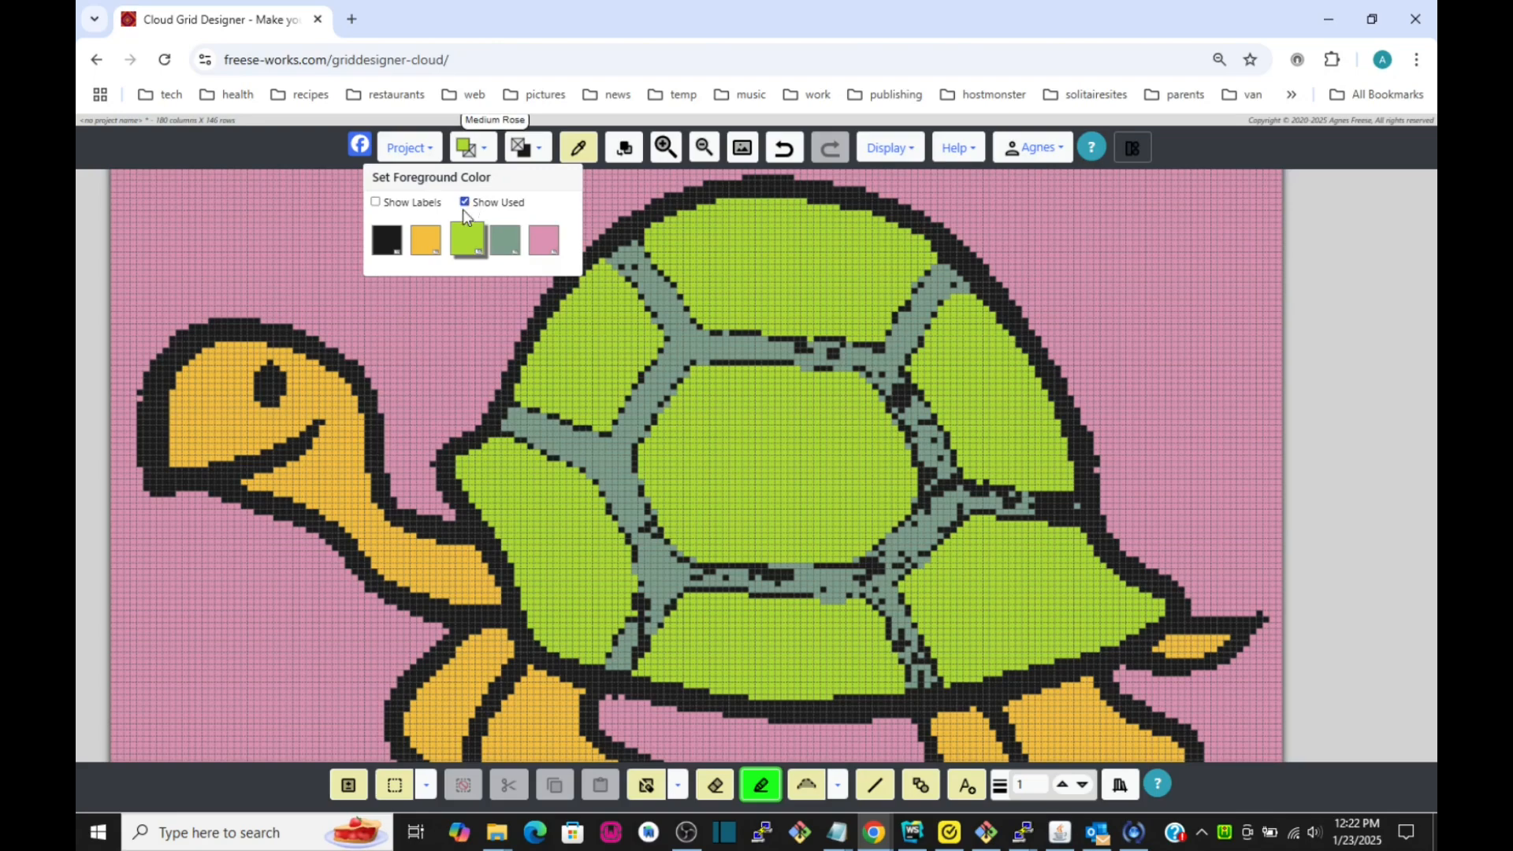
{"action": "left_click", "coordinate": [504, 243]}
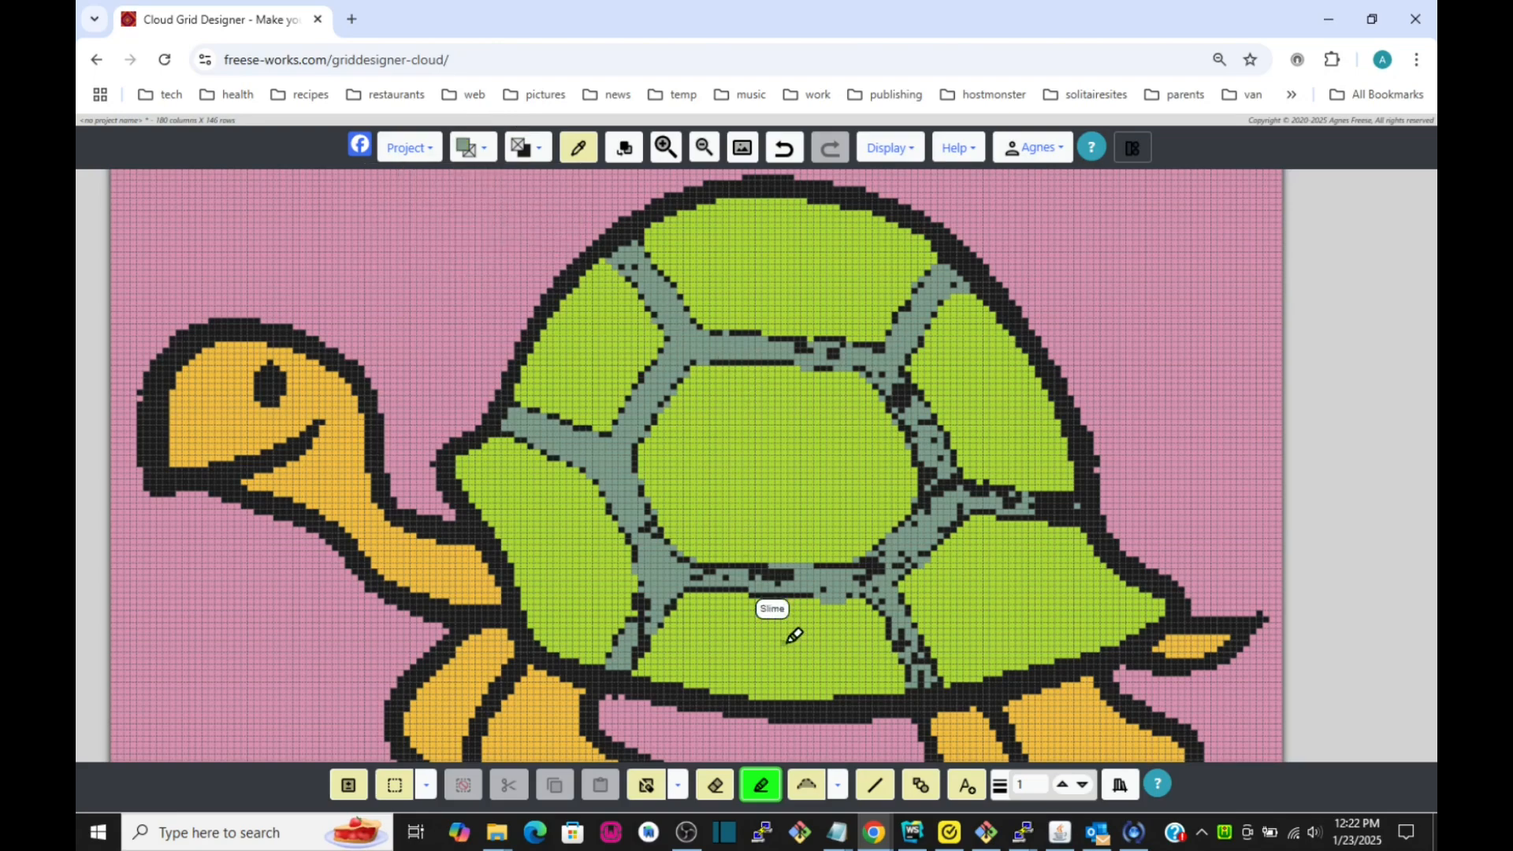
Clean black specks from the shell's seams with Fill spatter/smooth in Sage, and undo the last fill at the lower-left seam
{"action": "left_click", "coordinate": [839, 788]}
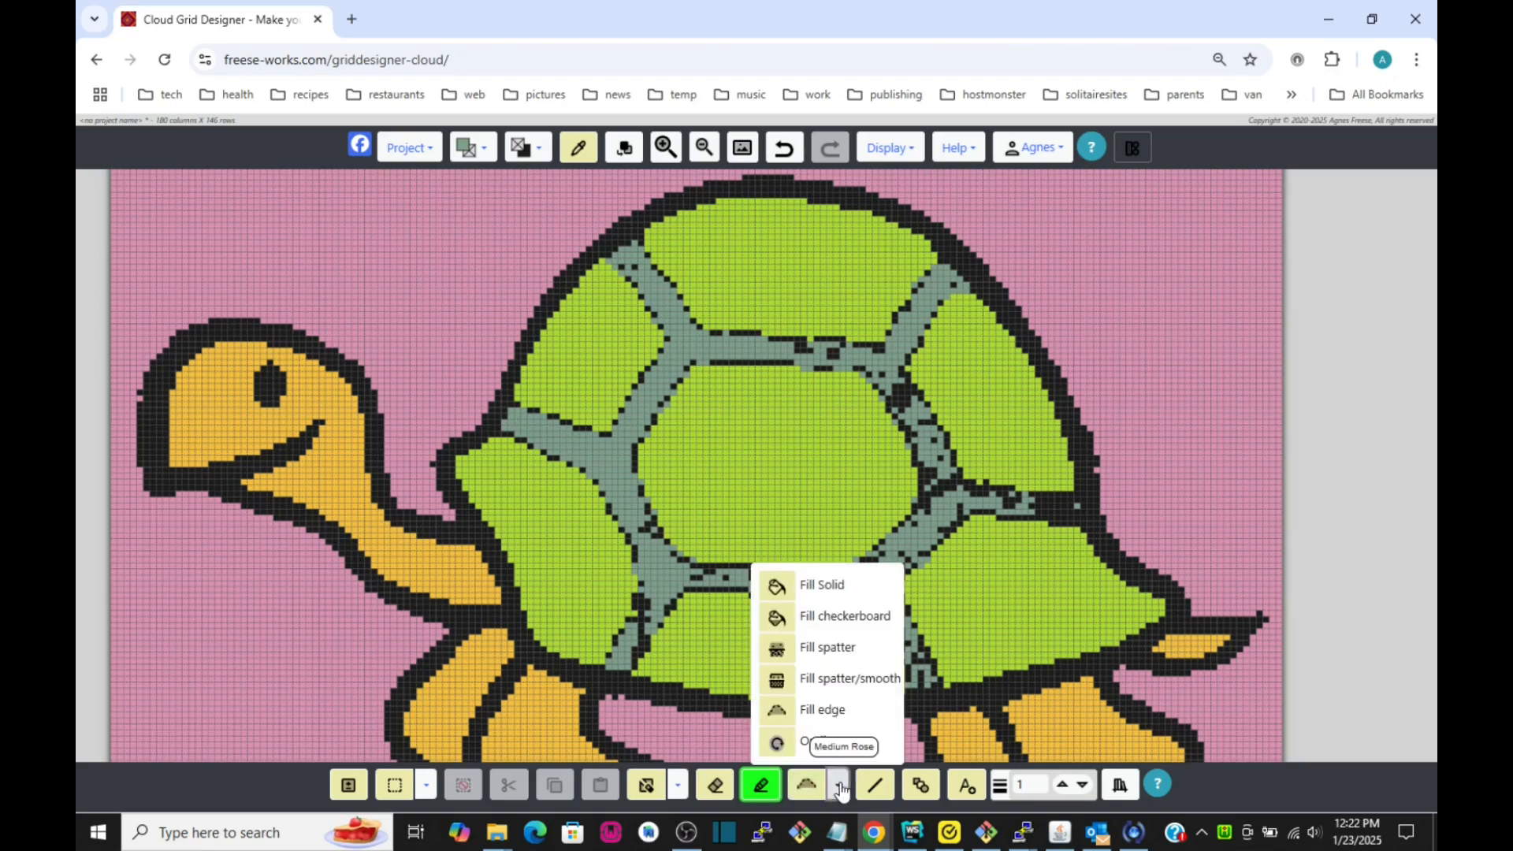
{"action": "left_click", "coordinate": [777, 678]}
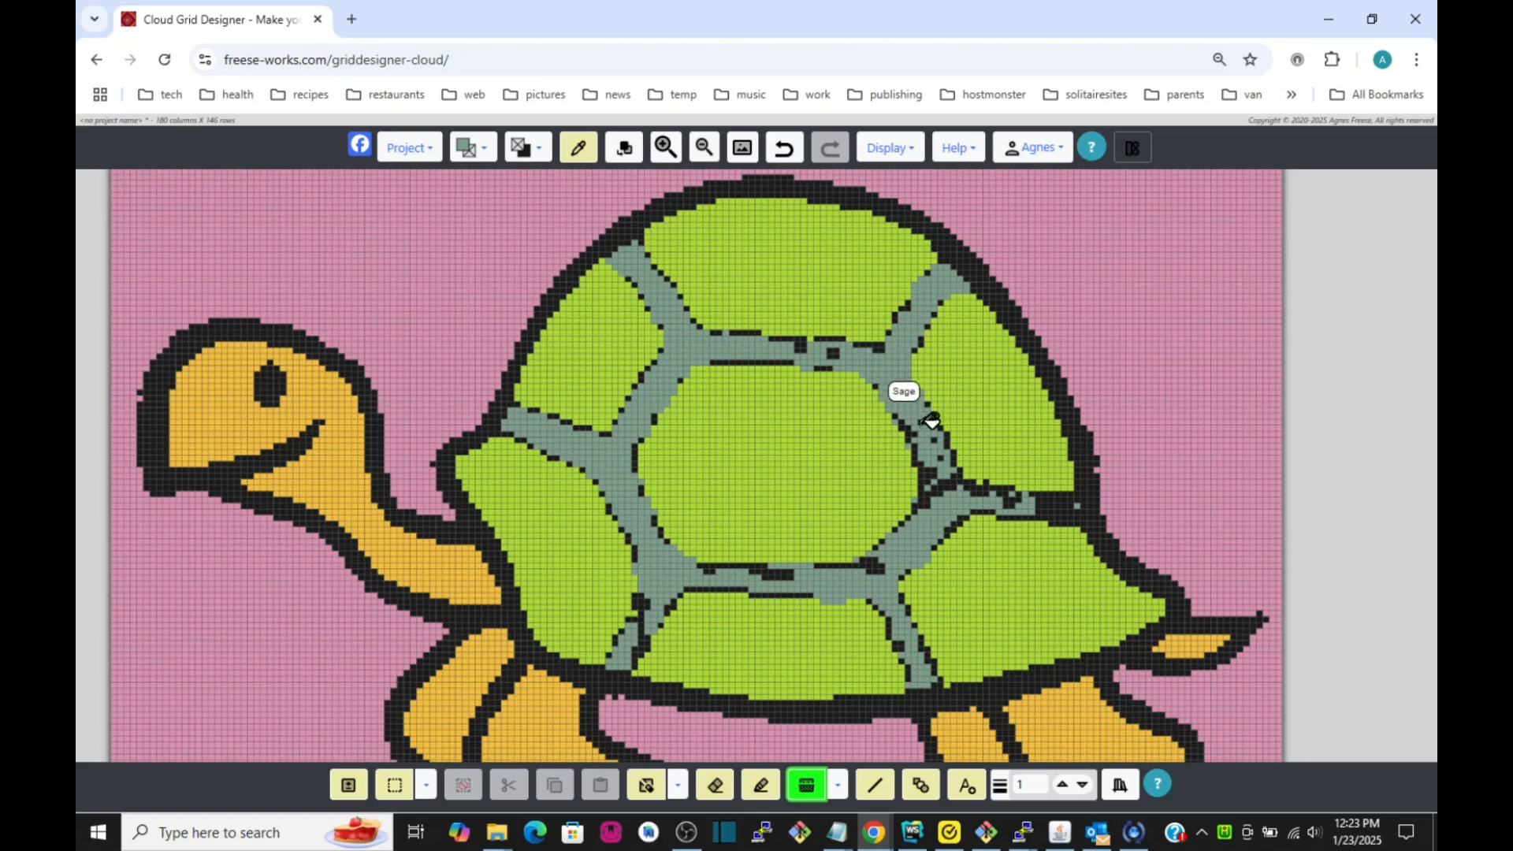
{"action": "left_click", "coordinate": [936, 467]}
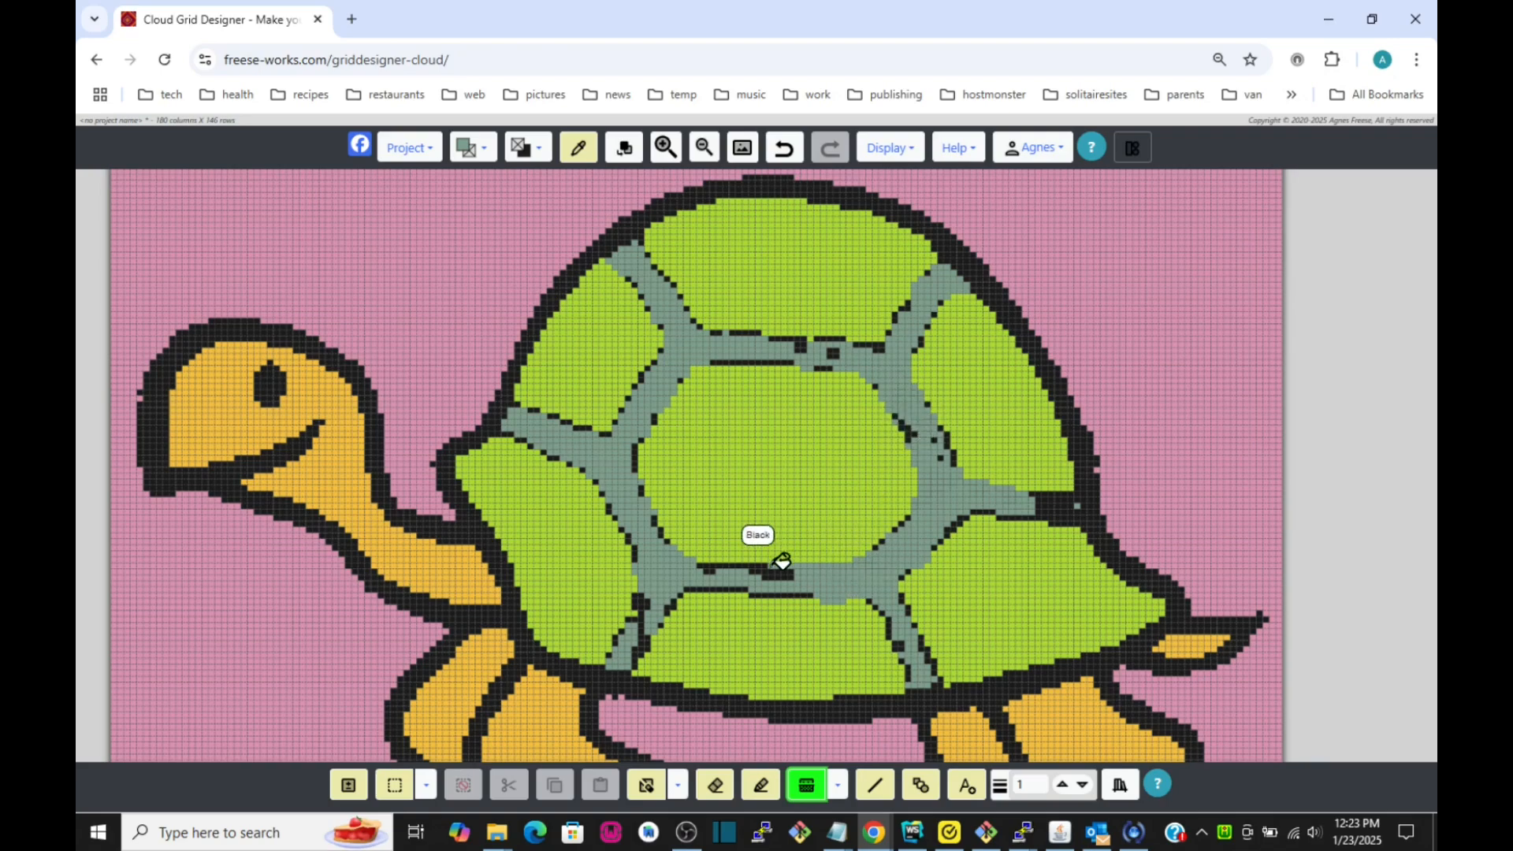
{"action": "left_click", "coordinate": [648, 598]}
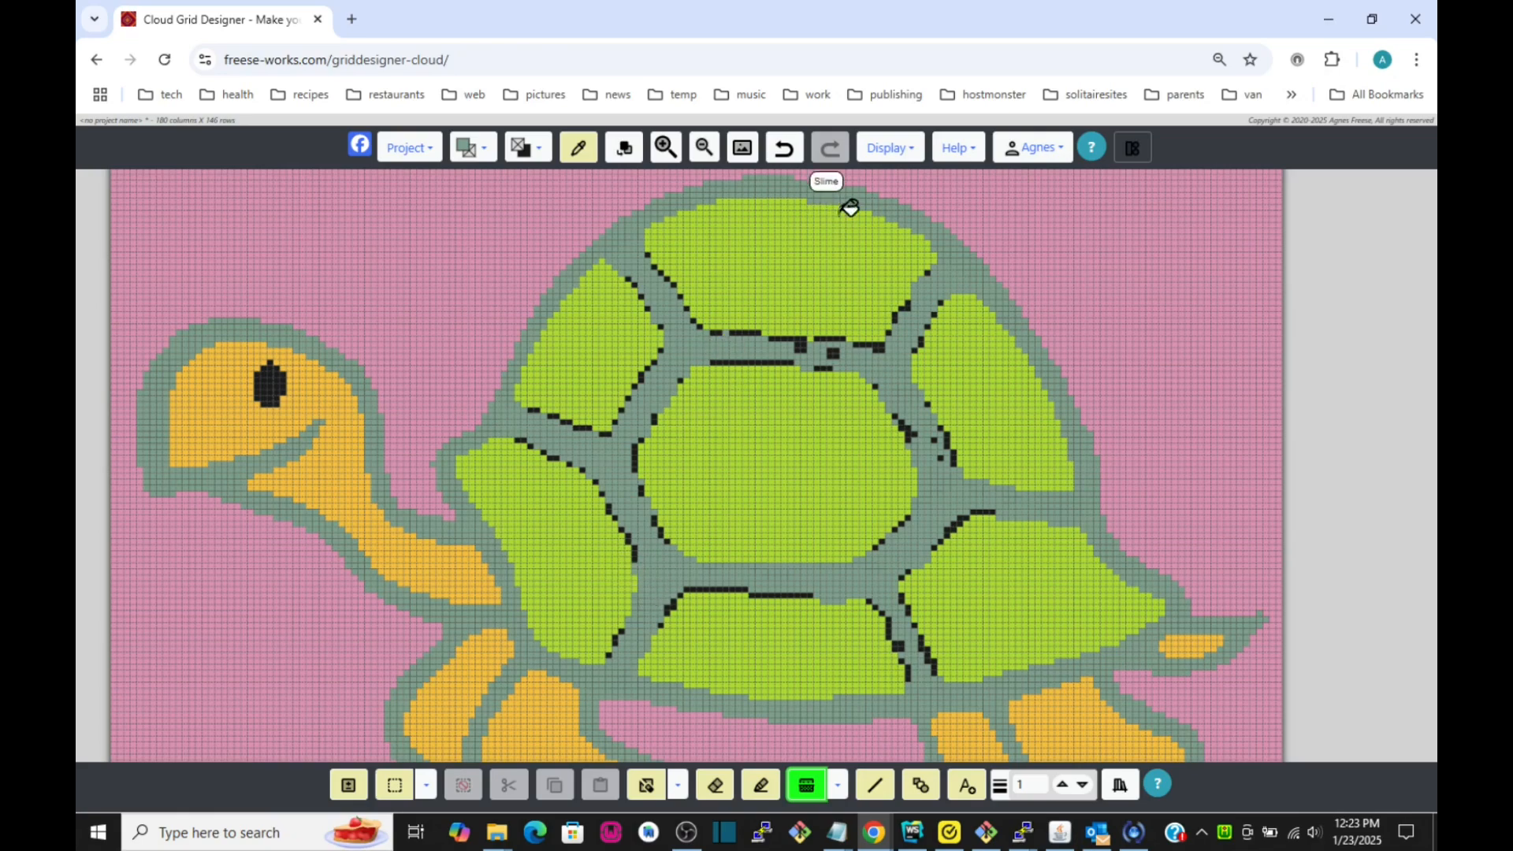
{"action": "left_click", "coordinate": [785, 150]}
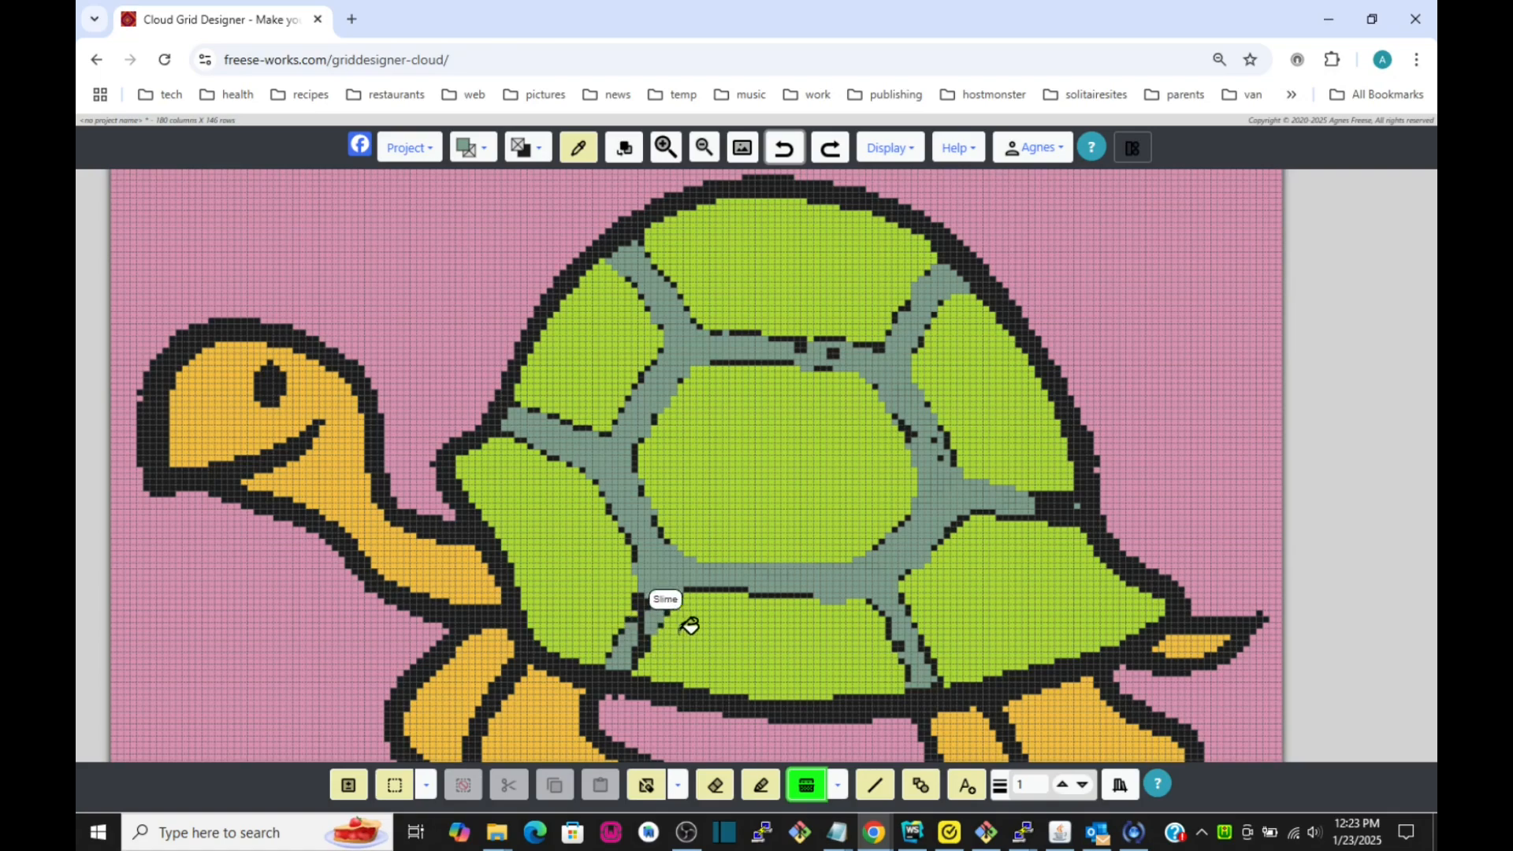
Pencil a Sage break between the lower-left seam's black cells and the outline, then smooth the lower seams' black patches to Sage
{"action": "left_click", "coordinate": [761, 789]}
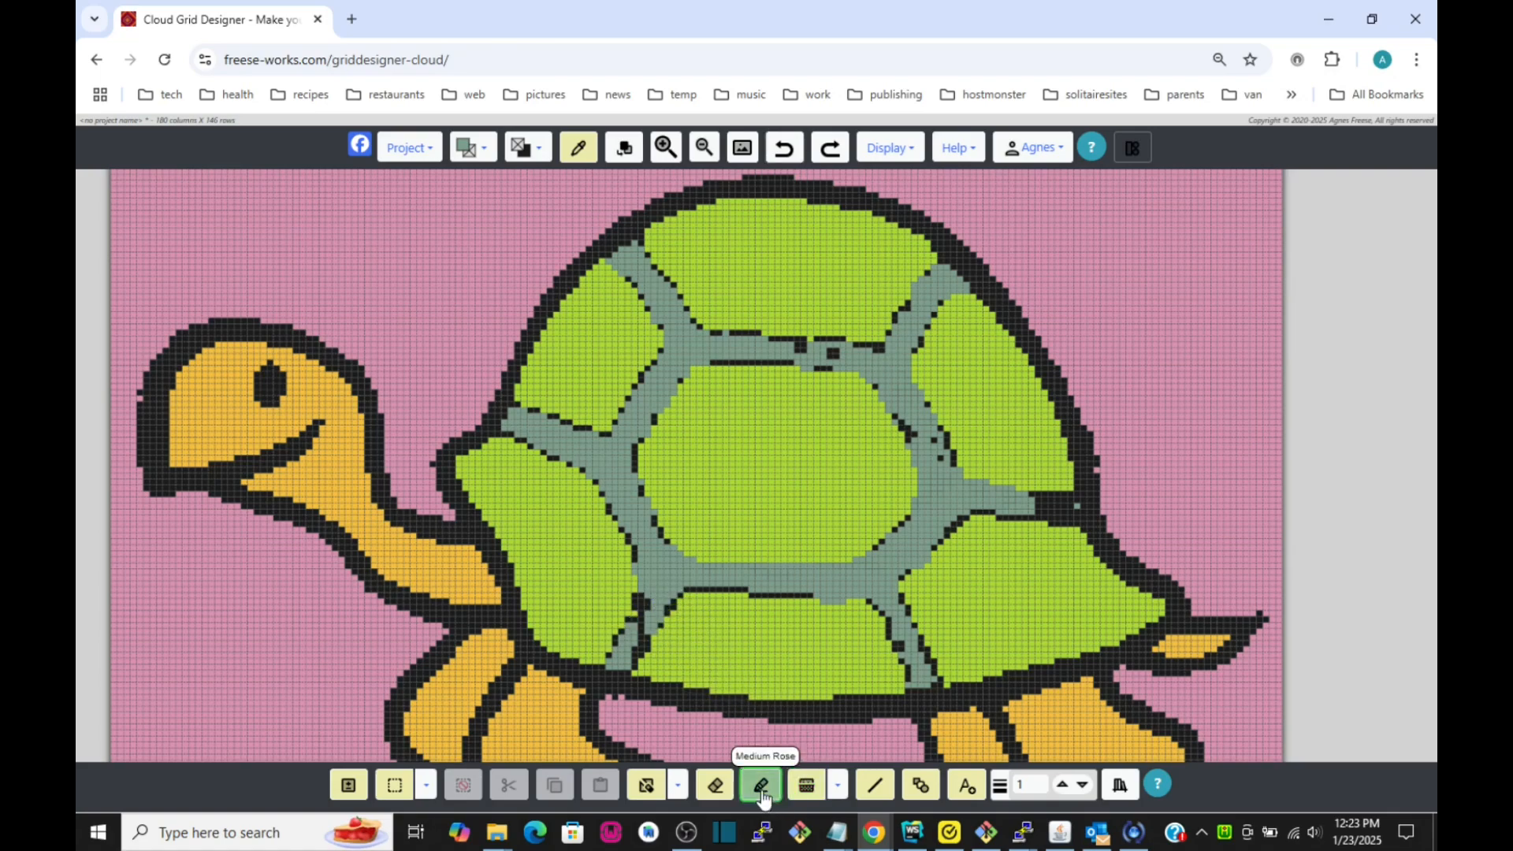
{"action": "left_click", "coordinate": [637, 665]}
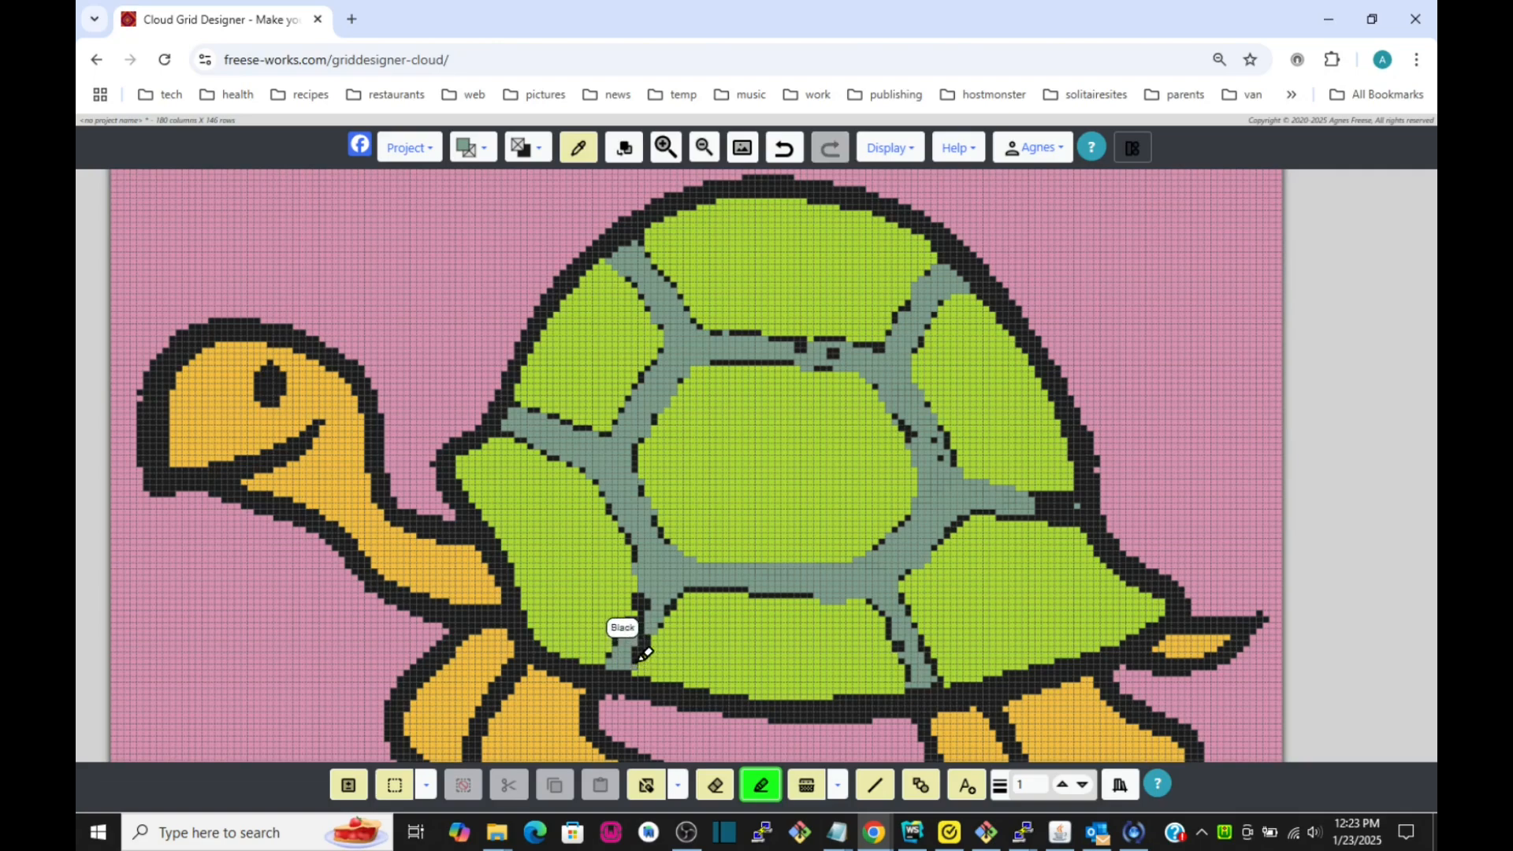
{"action": "left_click", "coordinate": [808, 786]}
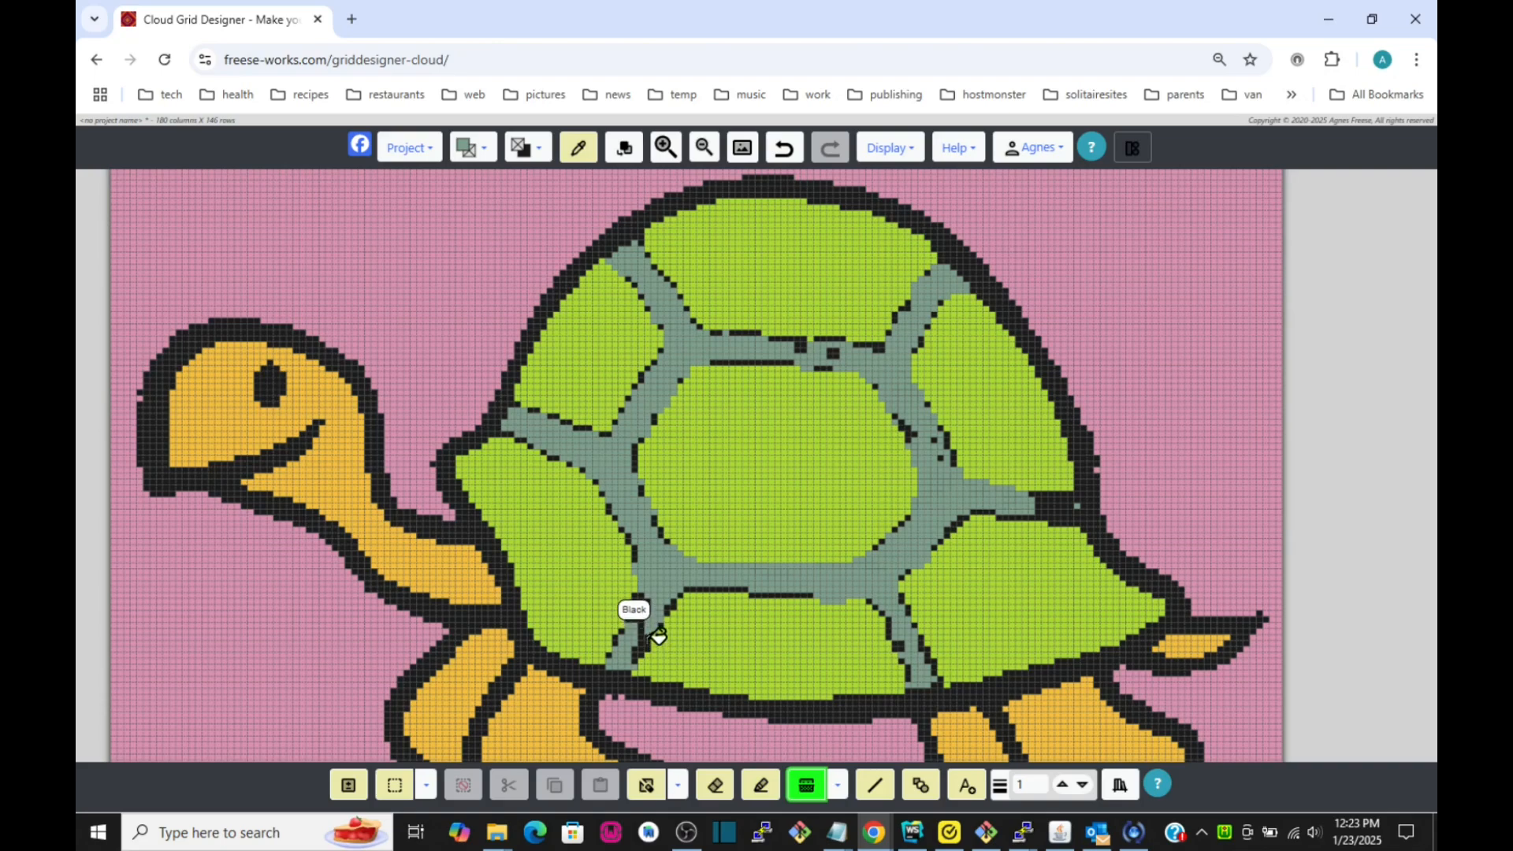
{"action": "left_click", "coordinate": [747, 588]}
{"action": "left_click", "coordinate": [773, 590]}
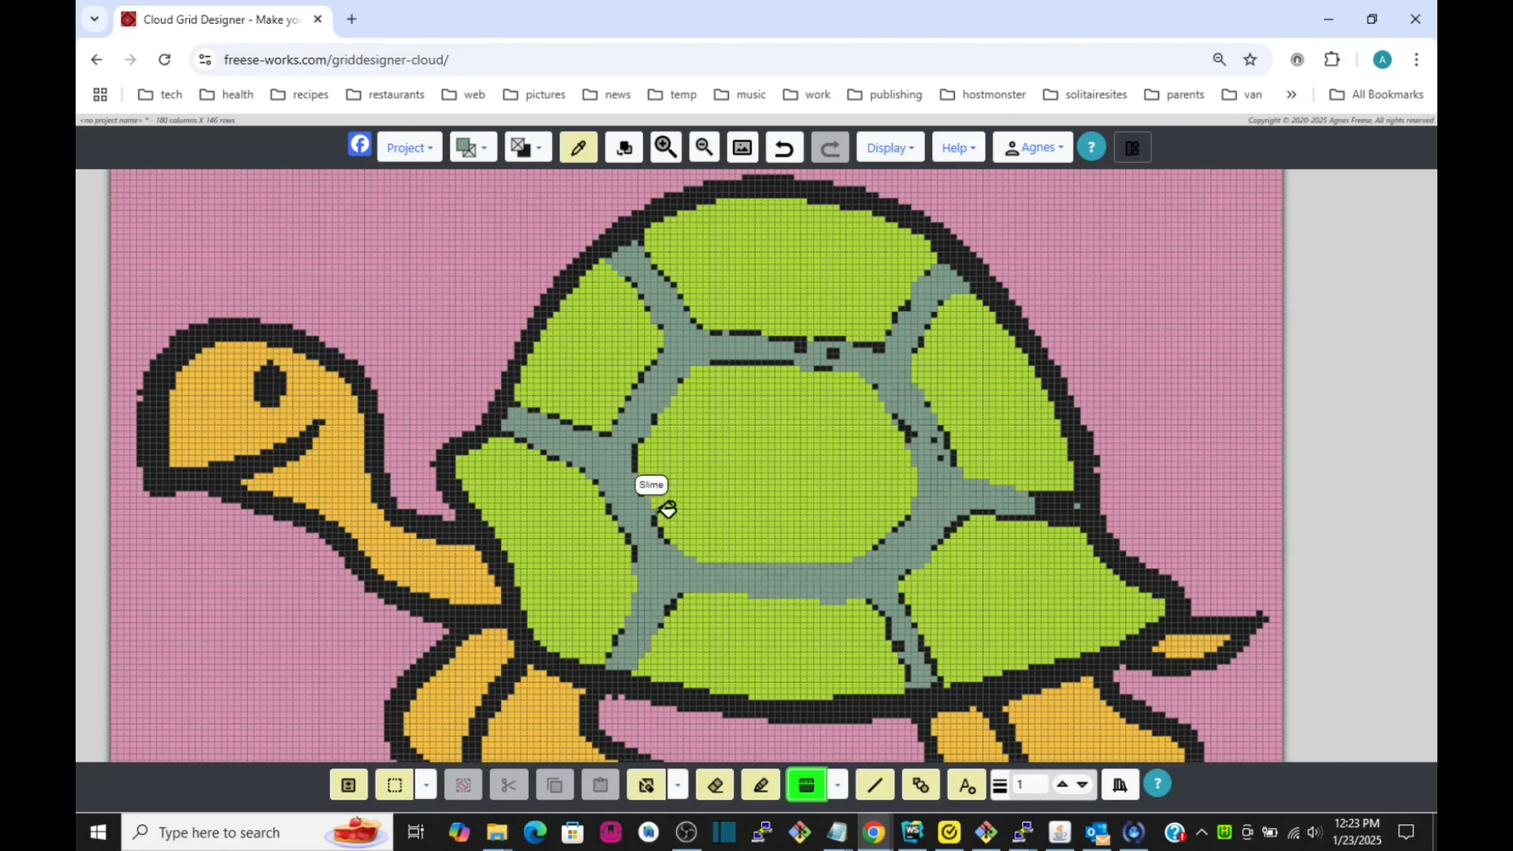
Fill the black patches in the upper horizontal seam of the shell with Sage using Fill spatter/smooth
{"action": "left_click", "coordinate": [774, 356]}
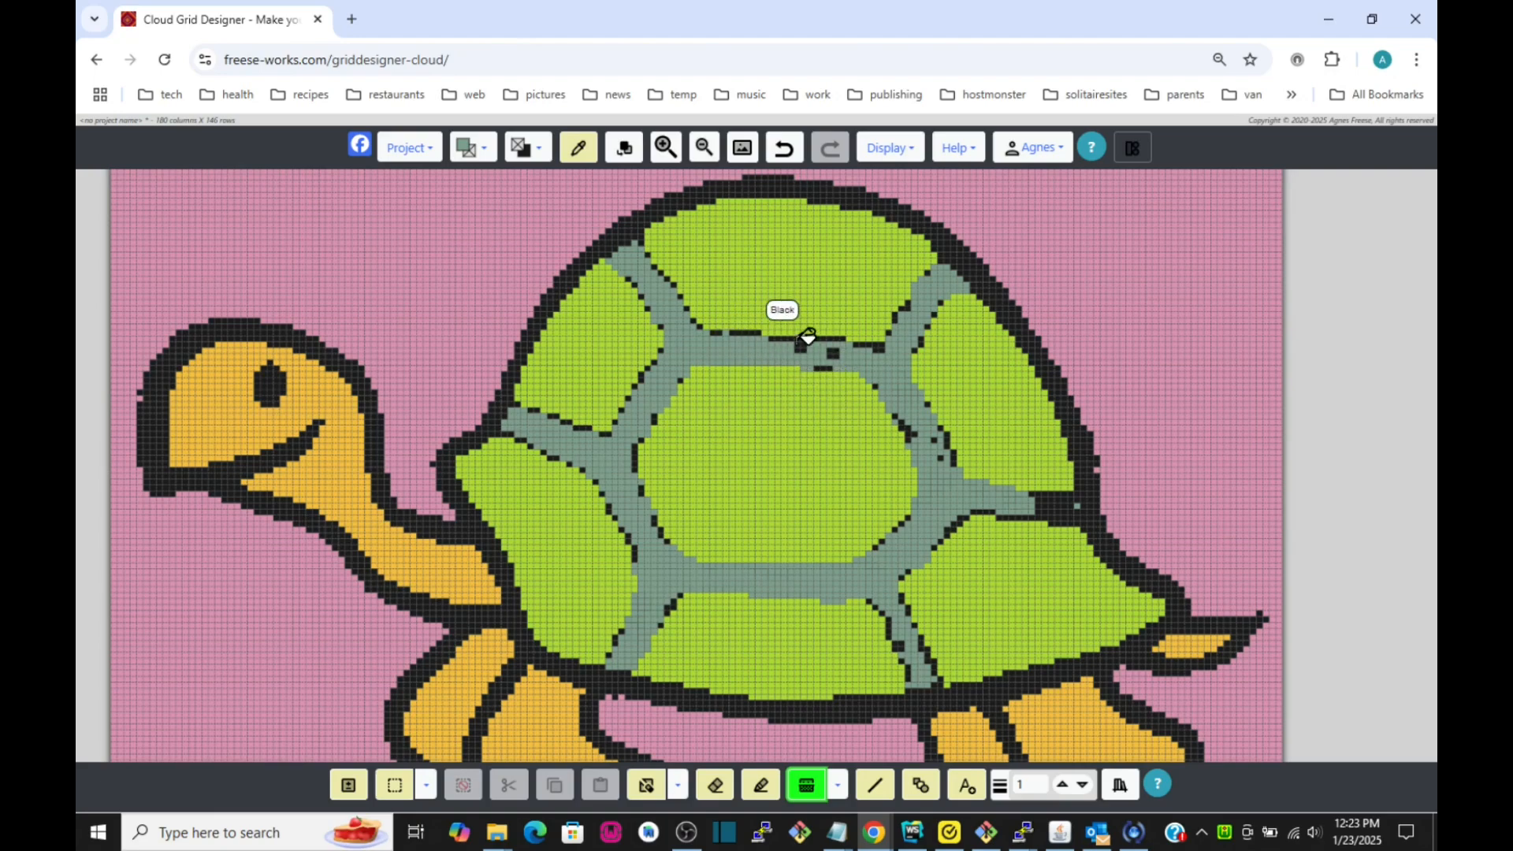
{"action": "left_click", "coordinate": [799, 340]}
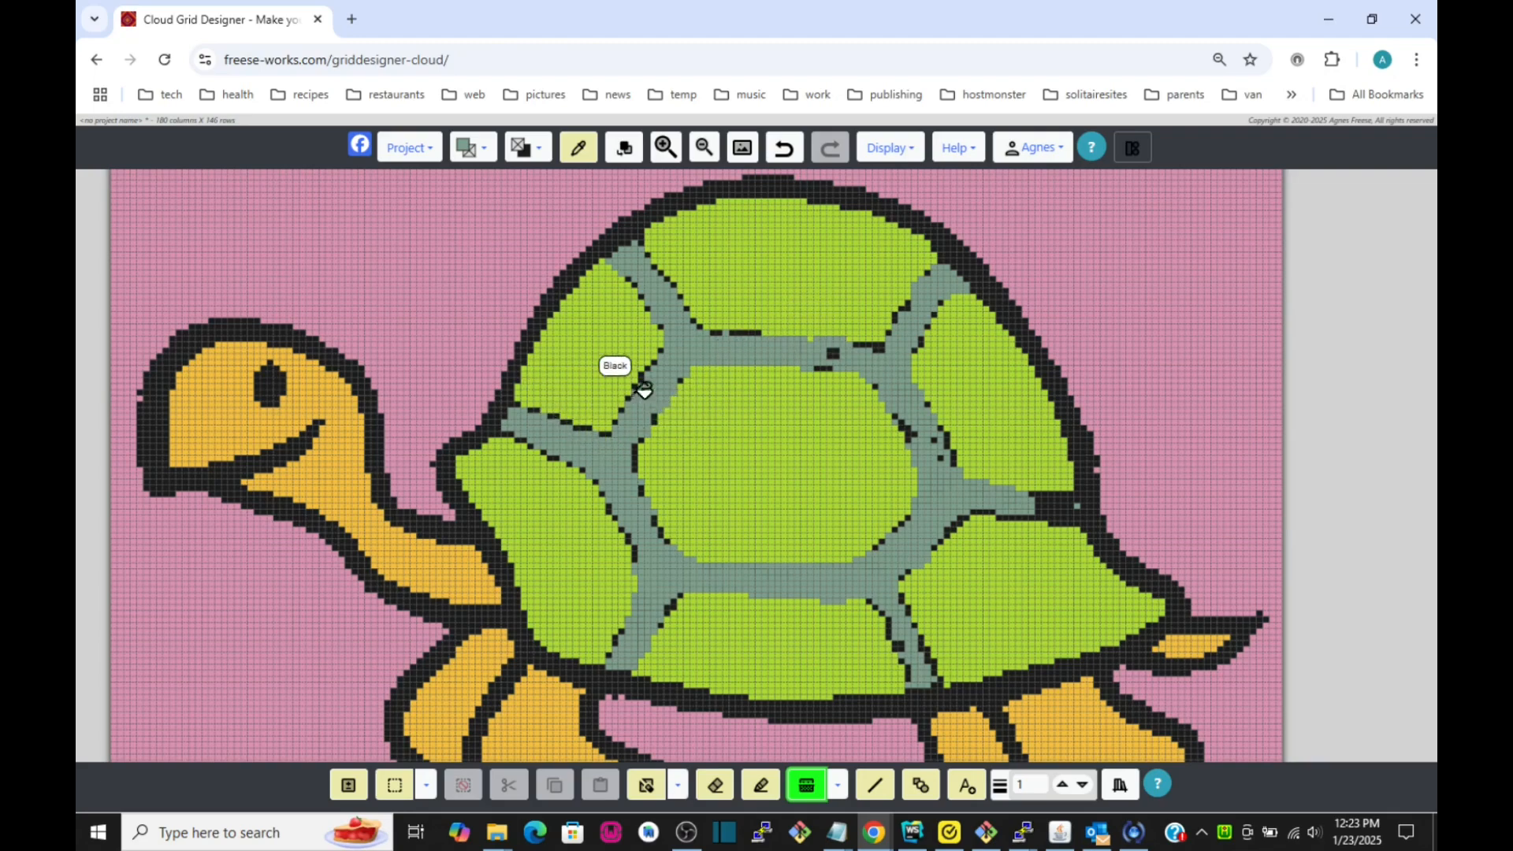
{"action": "left_click", "coordinate": [832, 353]}
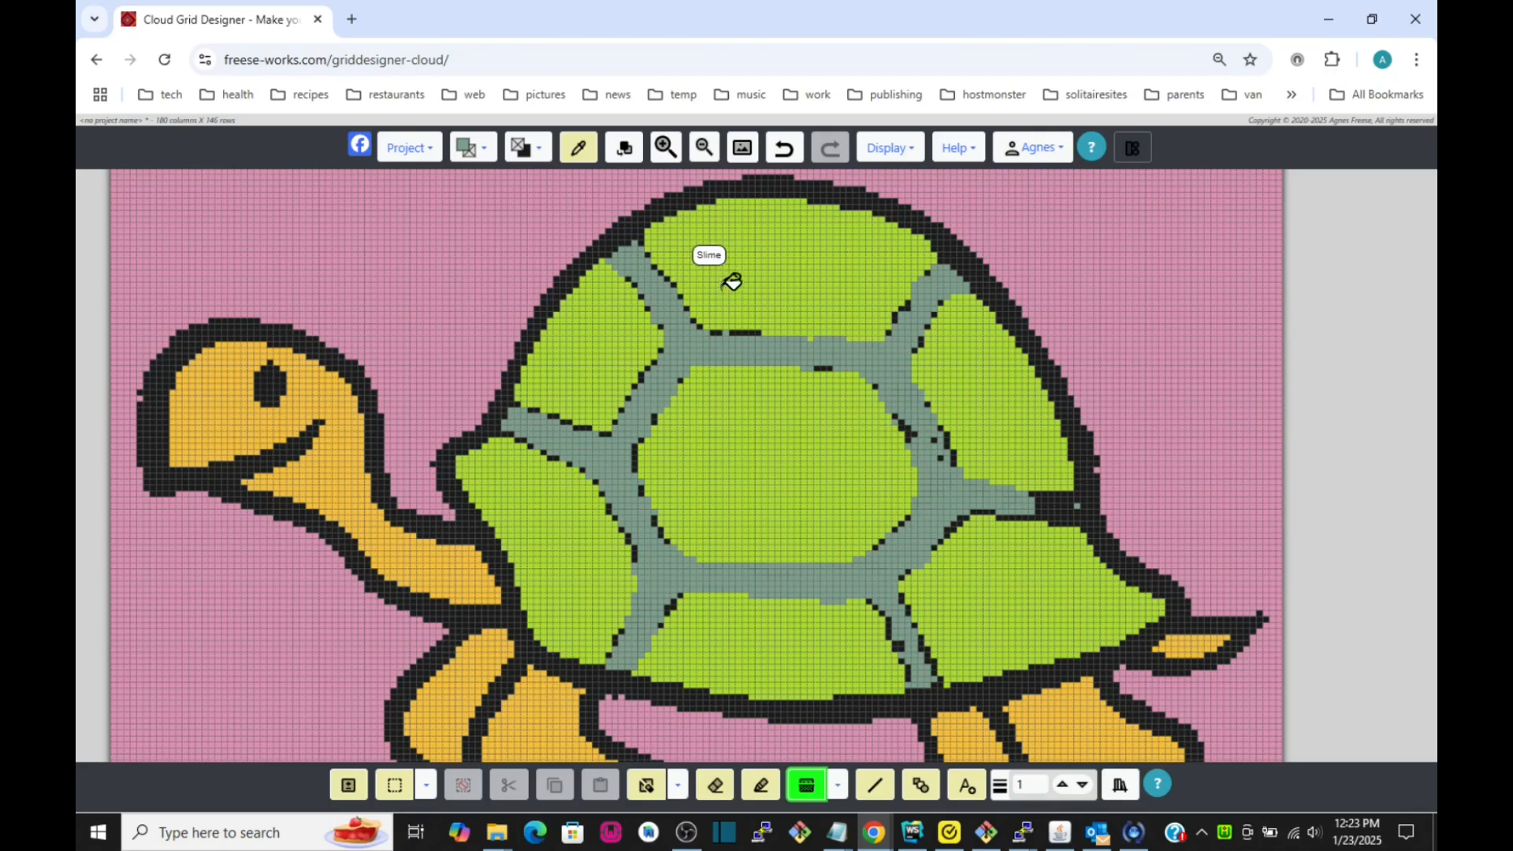
Set the background color to Slime from the used colors
{"action": "left_click", "coordinate": [539, 150]}
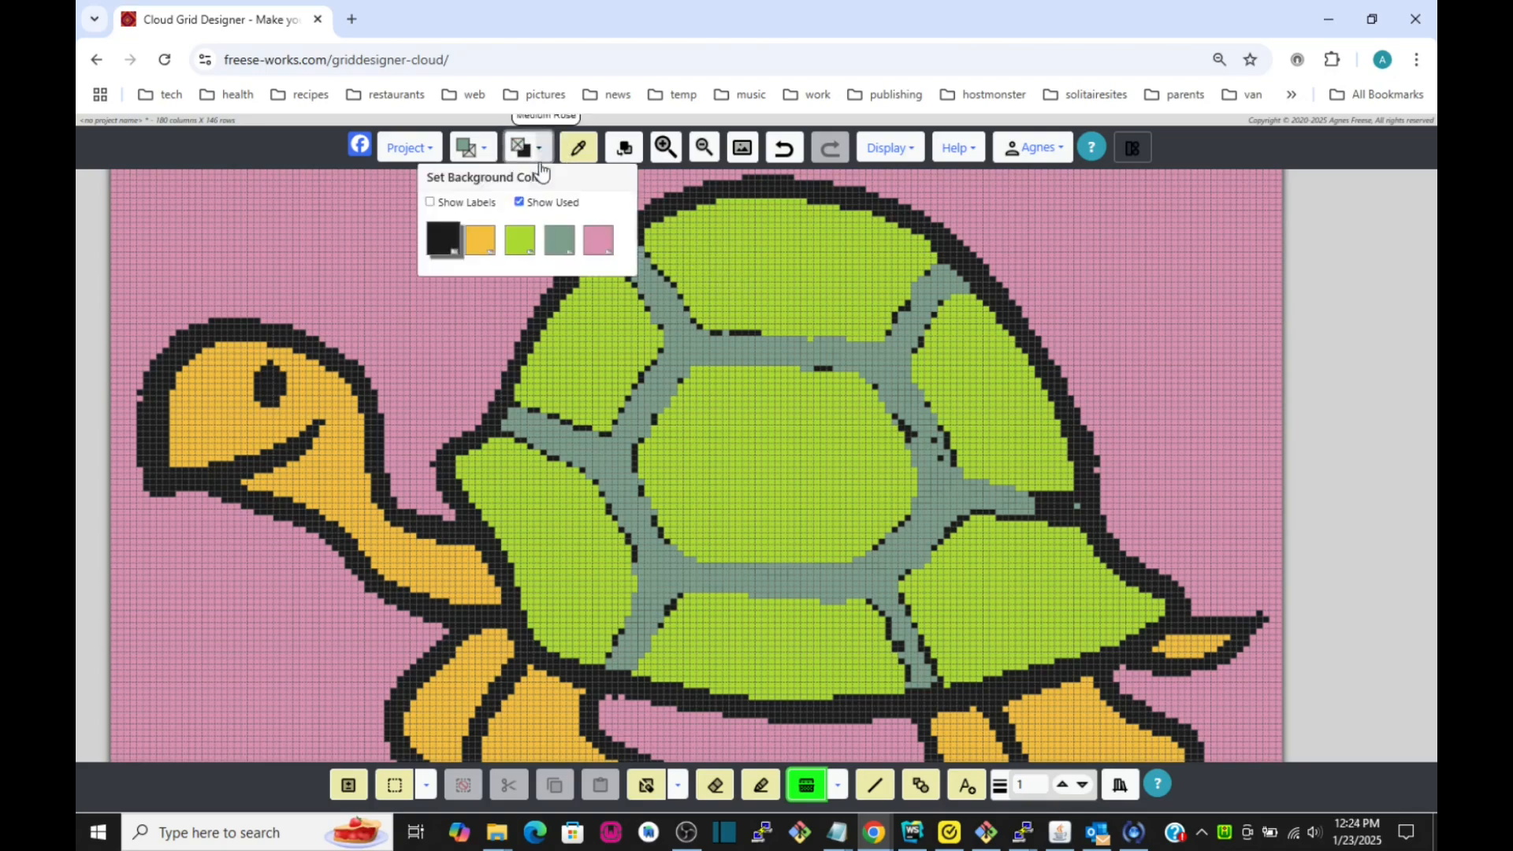
{"action": "left_click", "coordinate": [521, 241]}
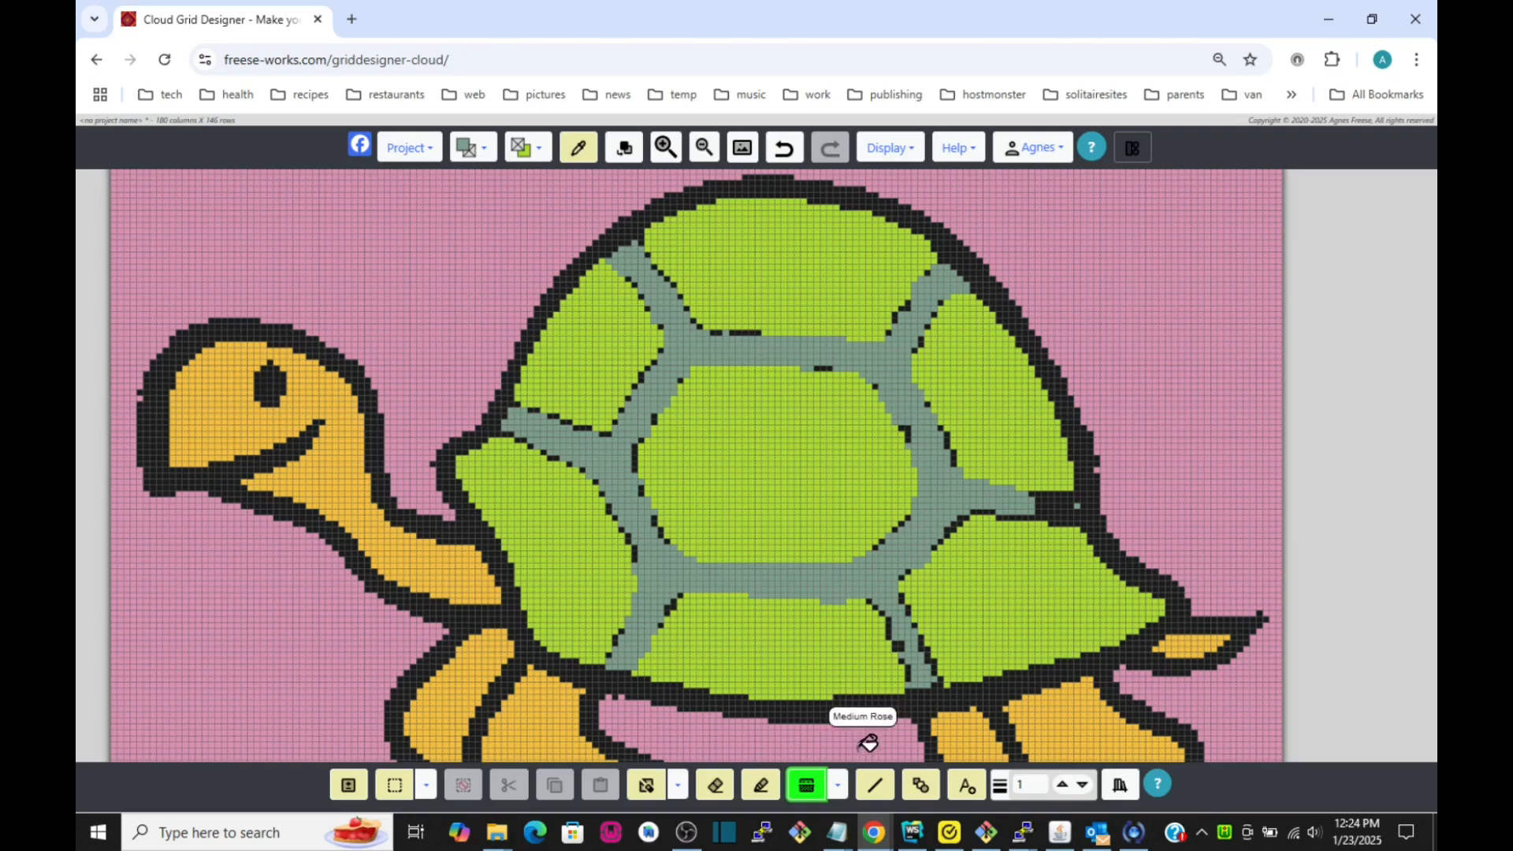
Clear the black cells along the edges of the shell's Sage seams using Fill edge, including the leftover patch in the lower-right seam
{"action": "left_click", "coordinate": [837, 785]}
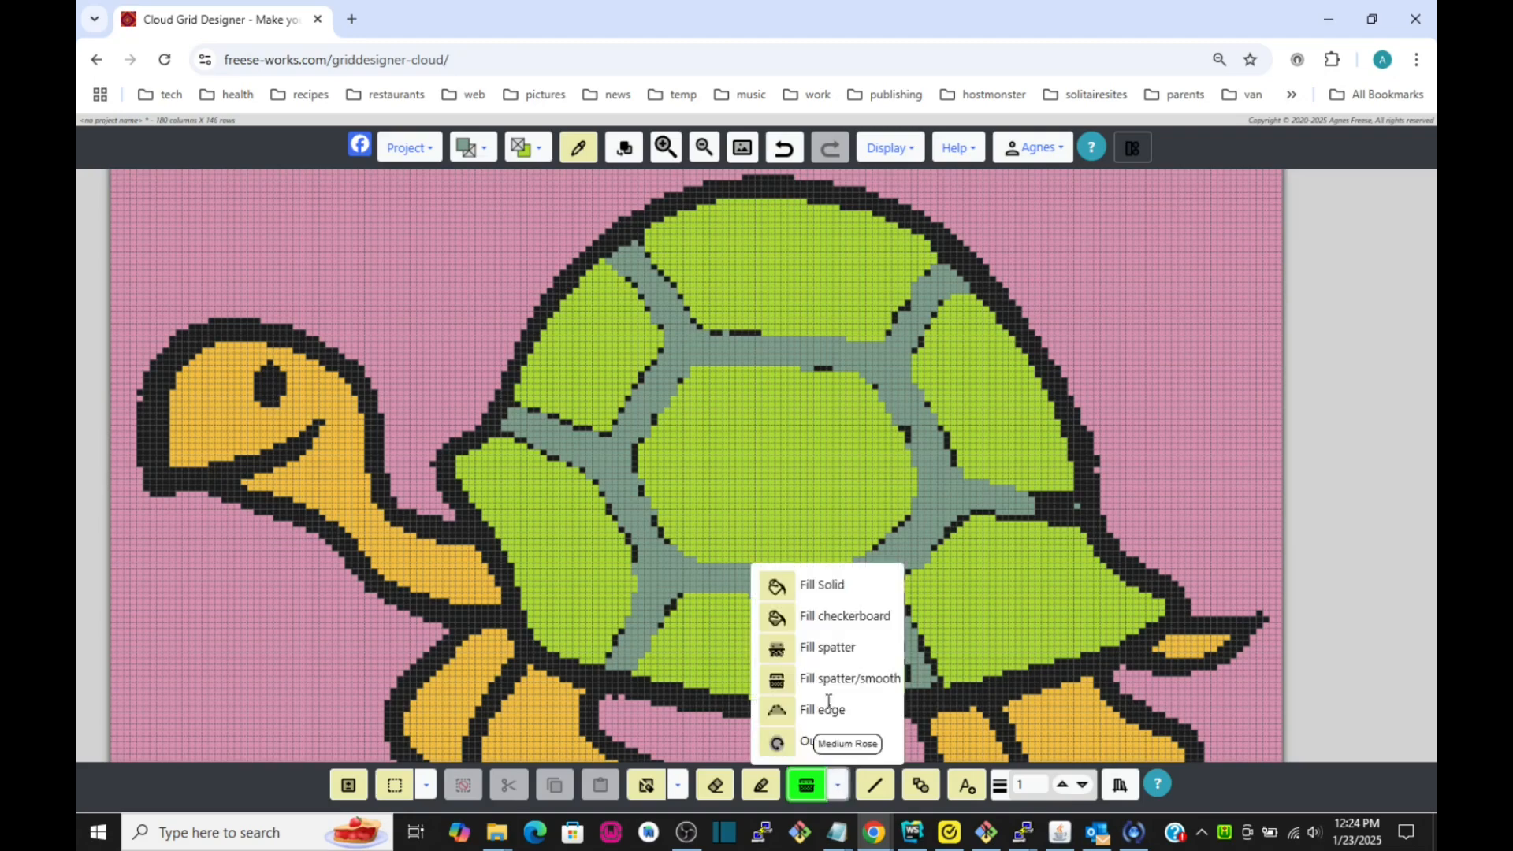
{"action": "left_click", "coordinate": [781, 707]}
{"action": "left_click", "coordinate": [698, 342]}
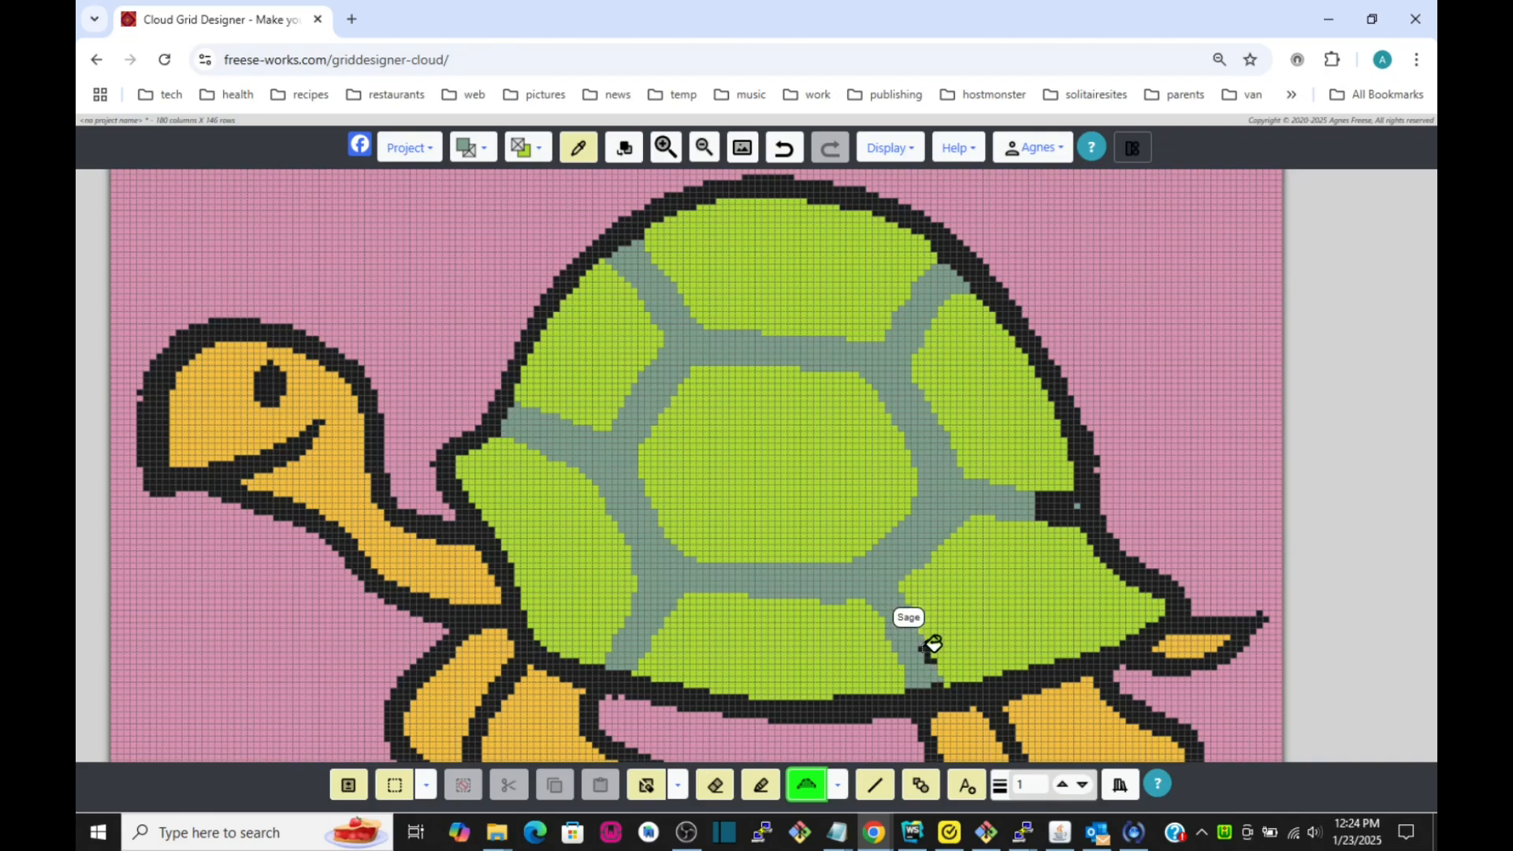
{"action": "left_click", "coordinate": [924, 651]}
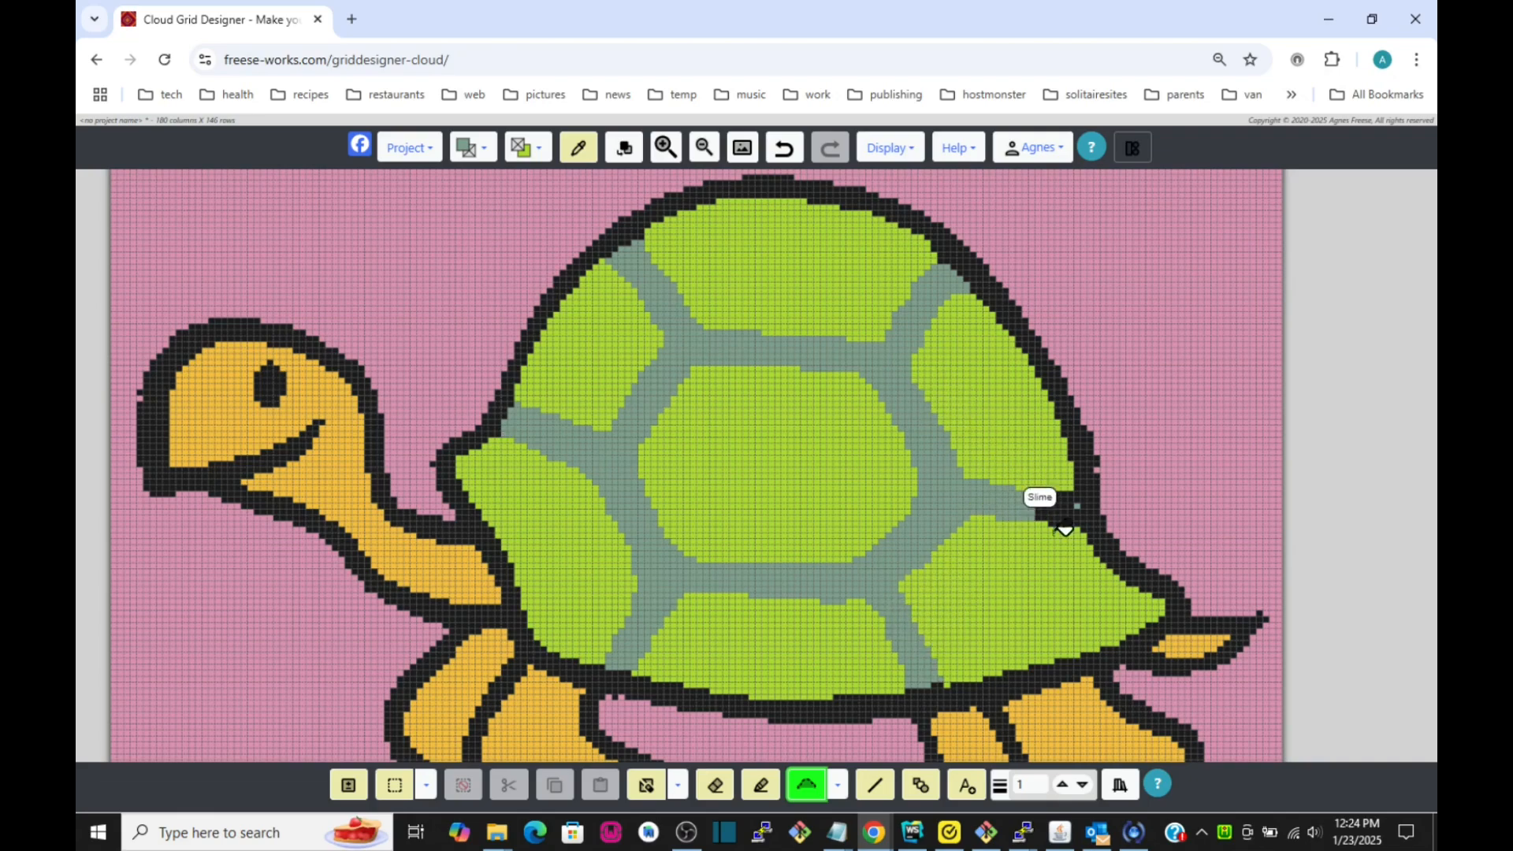
{"action": "left_click", "coordinate": [807, 784]}
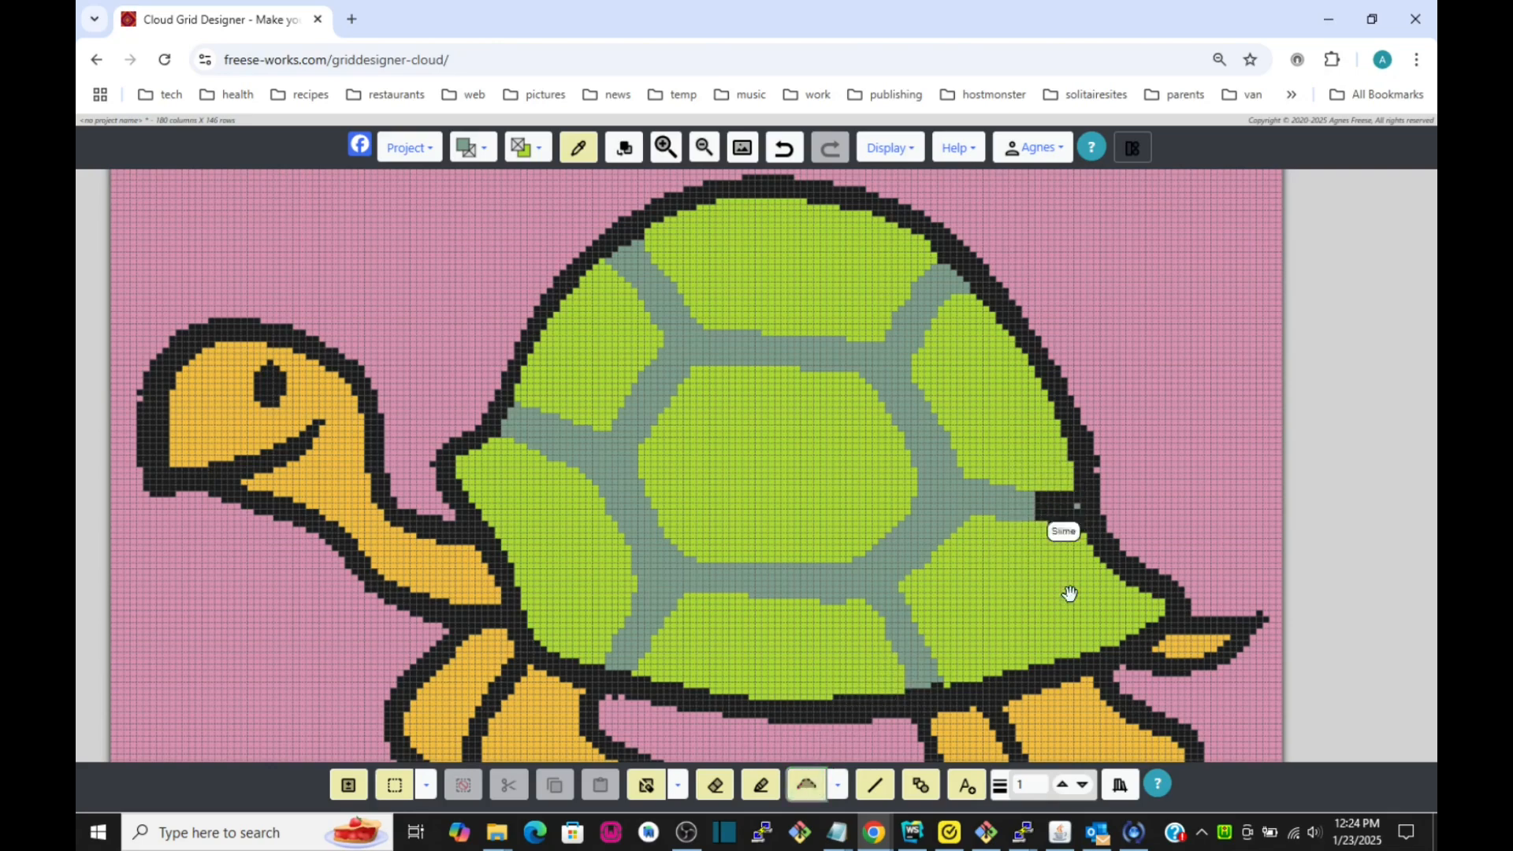
Draw Sage lines with a thickness of 5 over the black block where the right-hand seam meets the shell's outline
{"action": "left_click", "coordinate": [875, 788]}
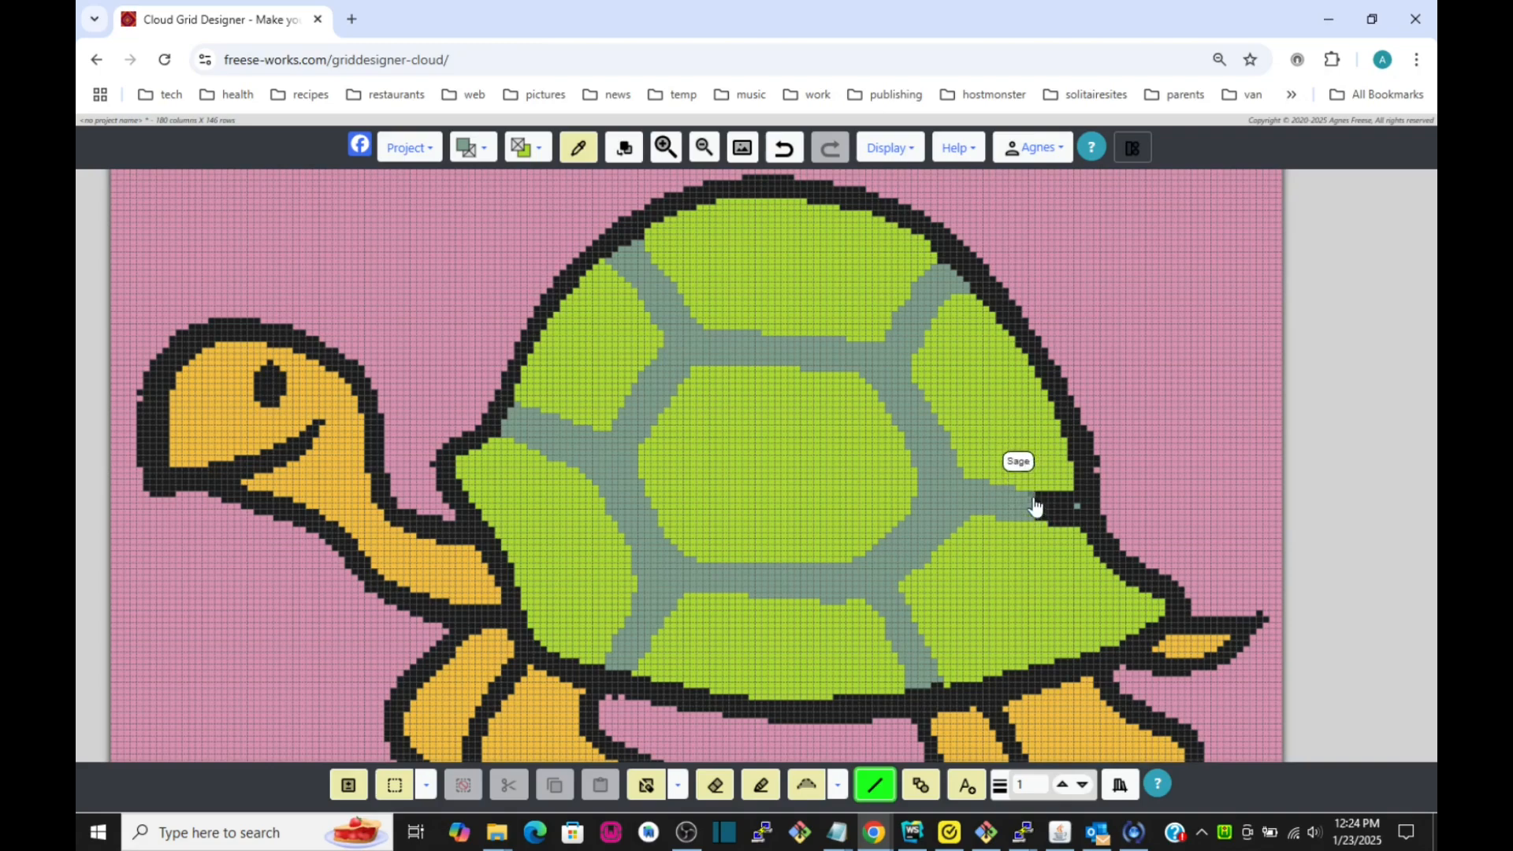
{"action": "left_click", "coordinate": [1065, 788]}
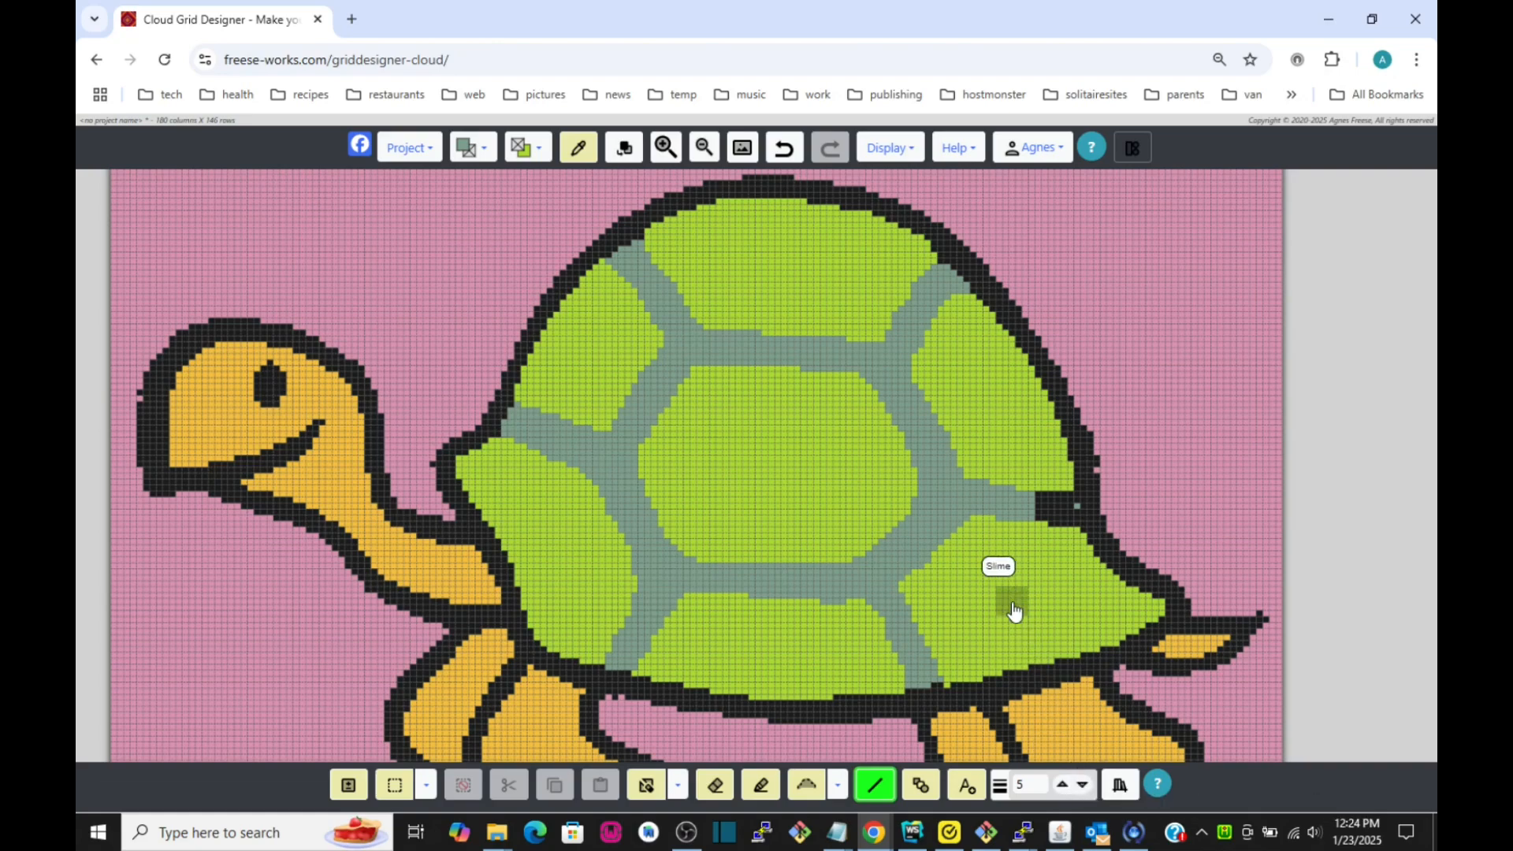
{"action": "left_click_drag", "start_coordinate": [1037, 509], "coordinate": [1055, 514]}
{"action": "left_click", "coordinate": [1058, 507]}
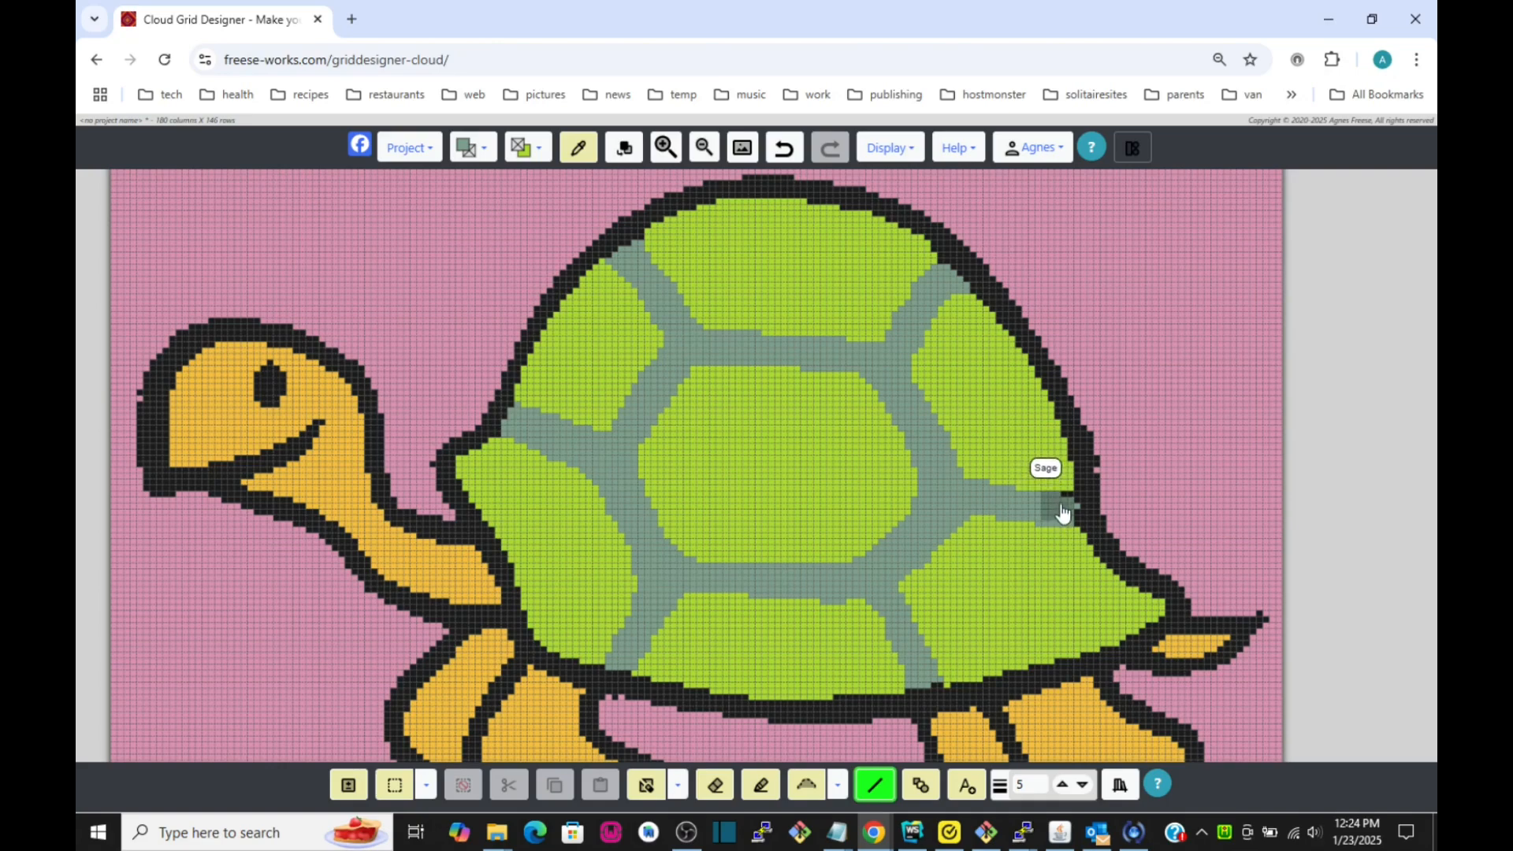
{"action": "left_click", "coordinate": [1063, 503]}
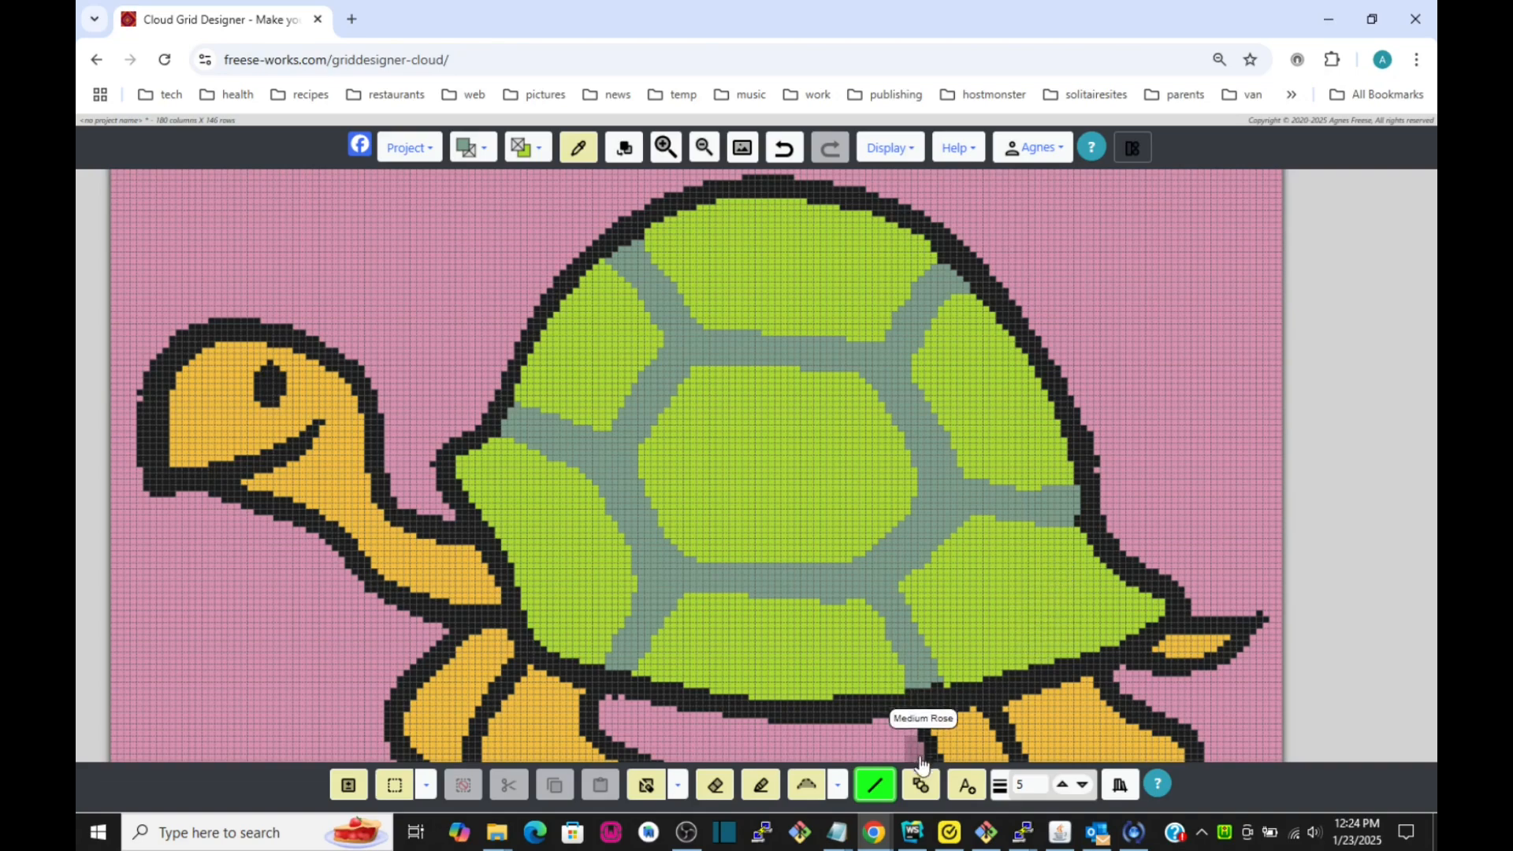
Undo the last line and pencil Sage over the remaining black cells at the right-hand seam's outer end
{"action": "left_click", "coordinate": [784, 149]}
{"action": "left_click", "coordinate": [761, 782]}
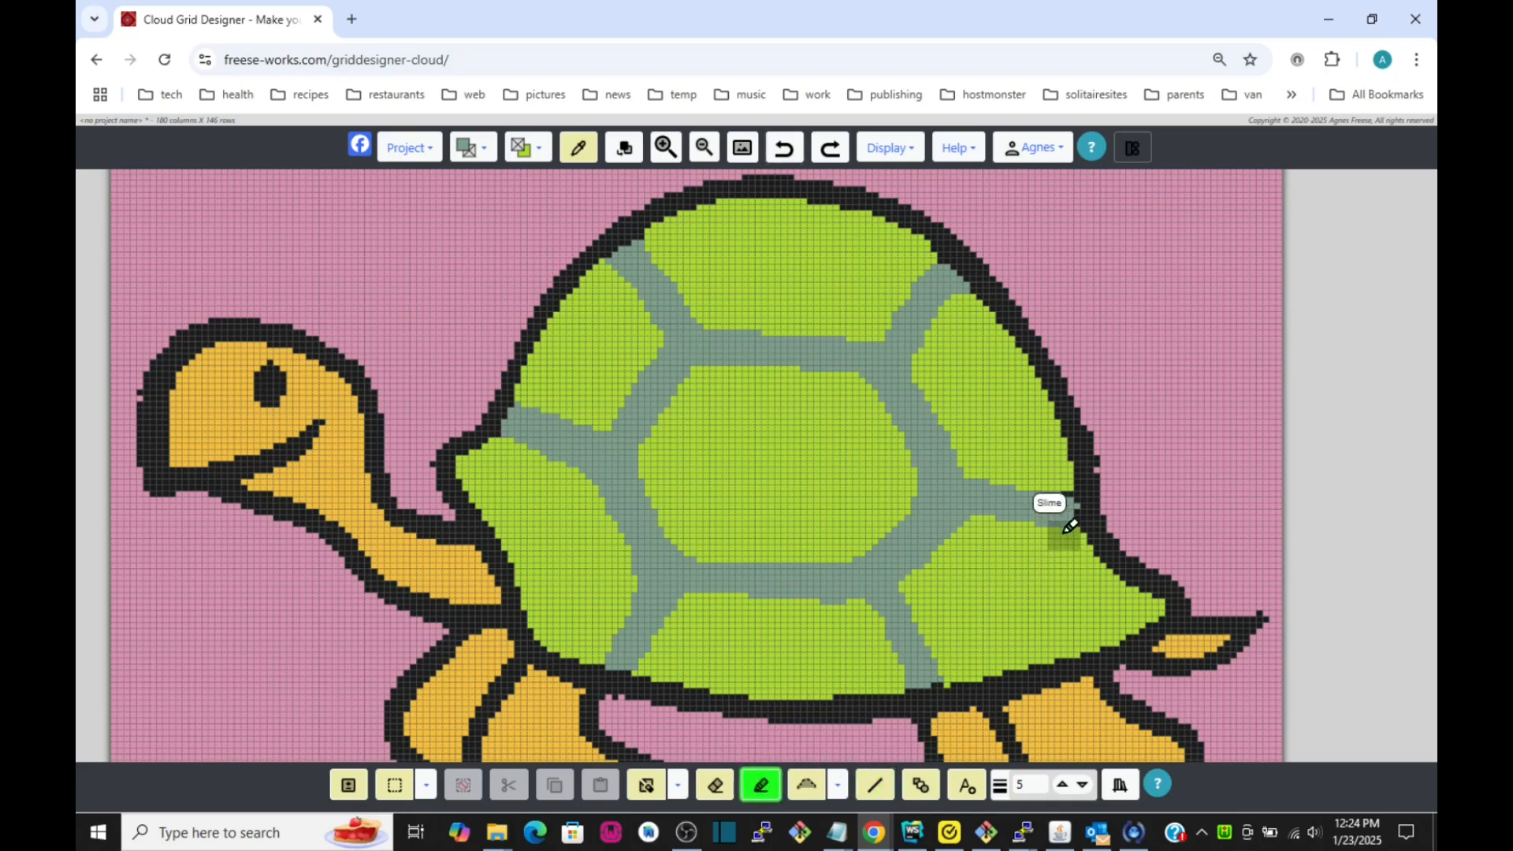
{"action": "left_click", "coordinate": [1065, 498]}
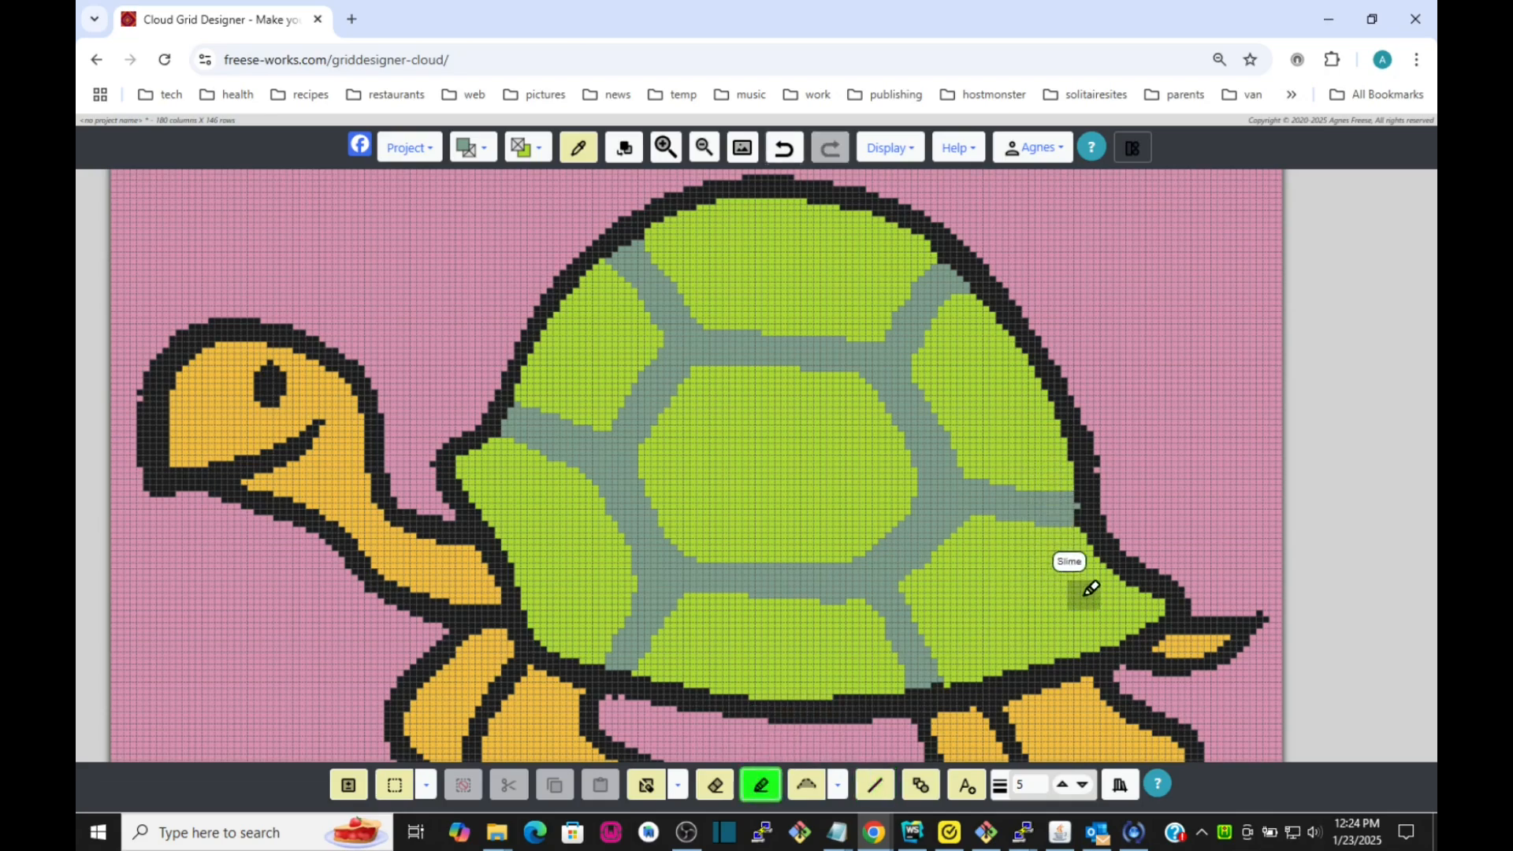